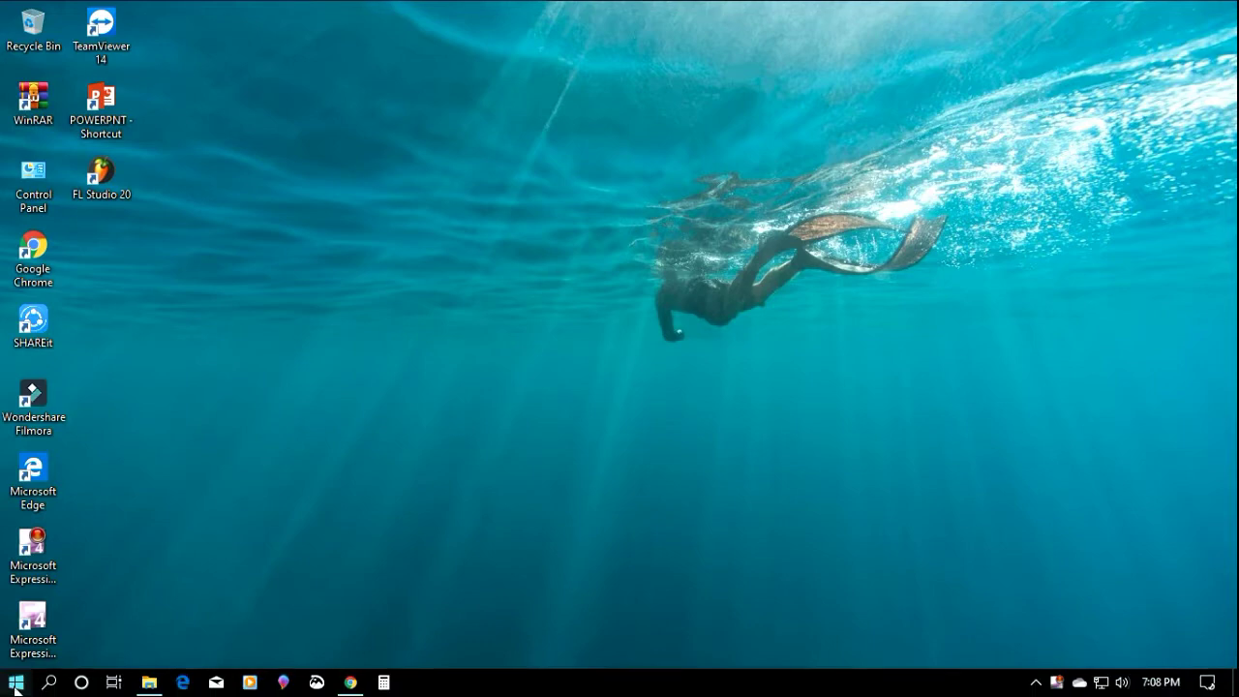
Check the desktop Start menu, close it, and switch Windows to tablet mode.
click(16, 688)
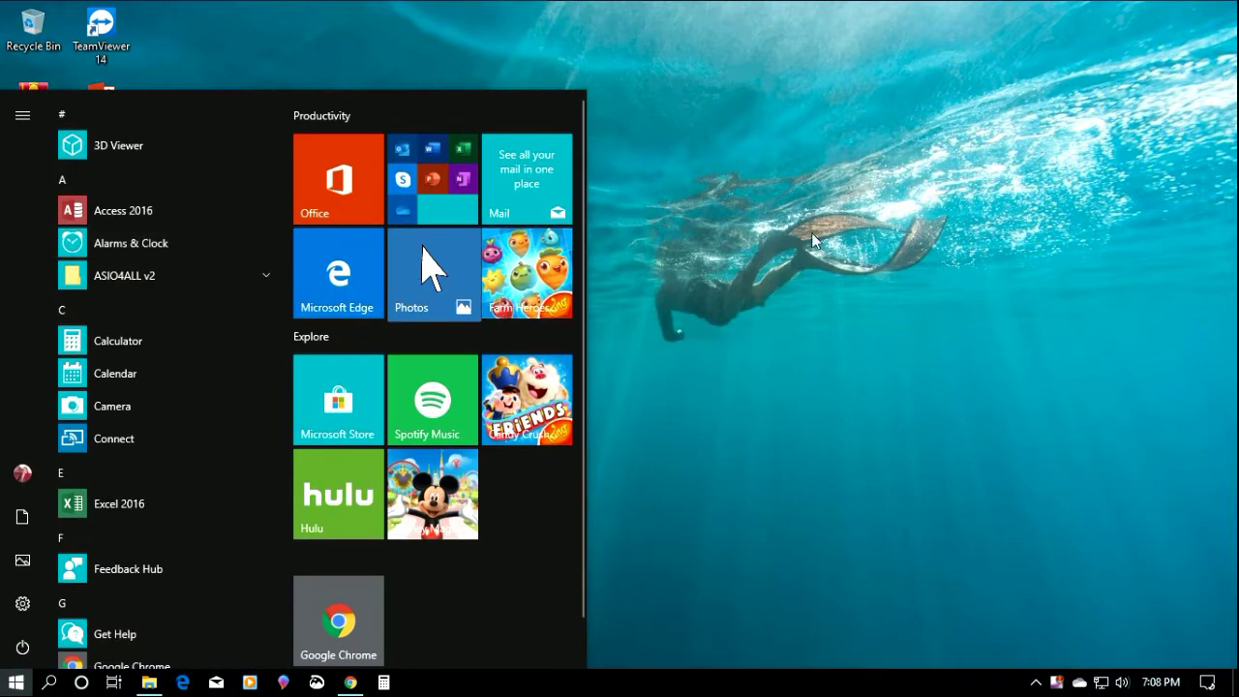
click(830, 159)
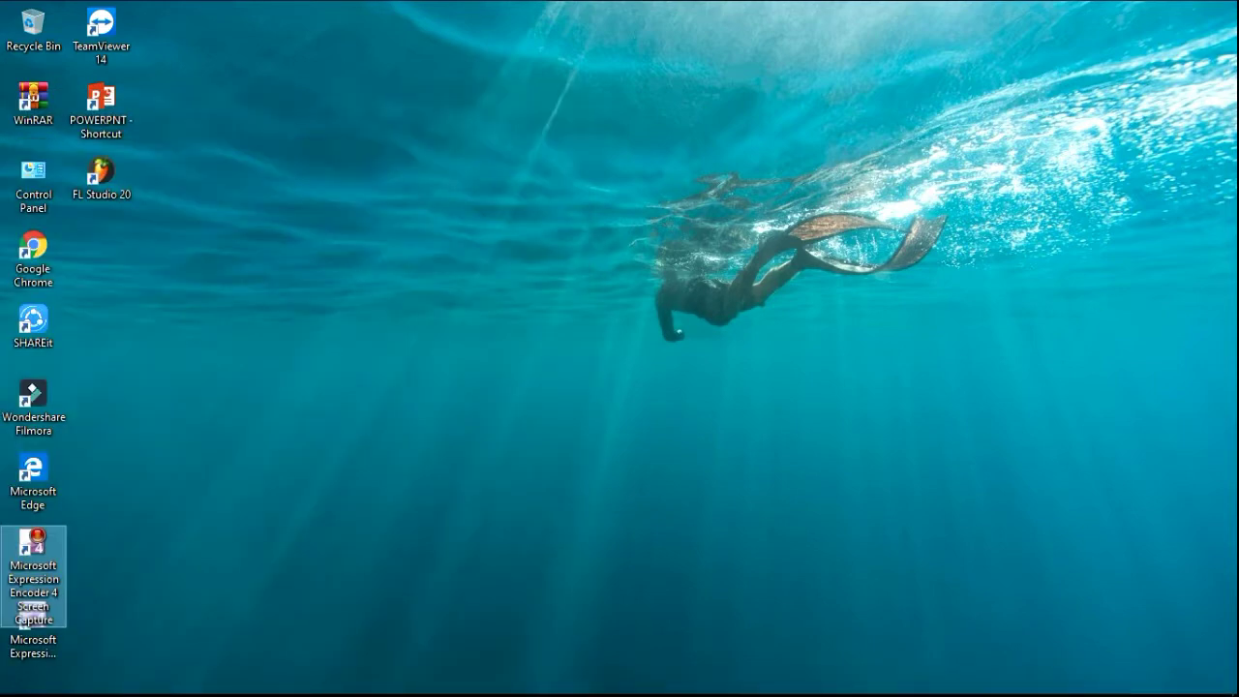
click(1212, 685)
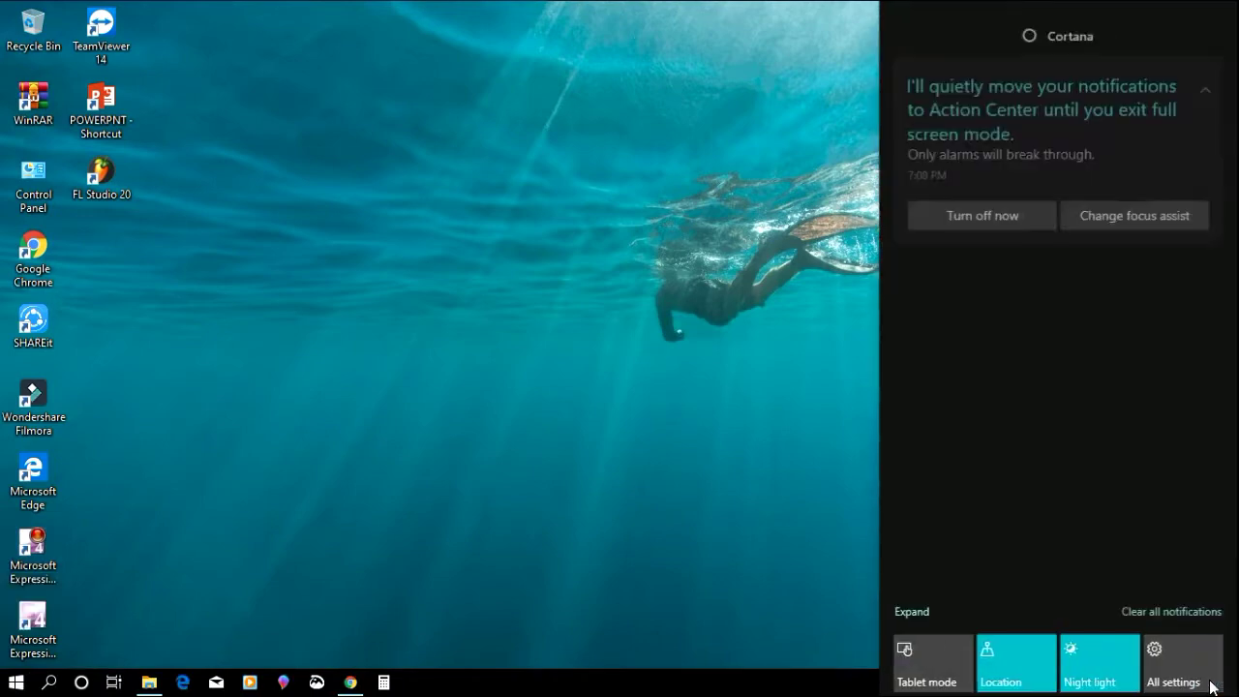
click(940, 666)
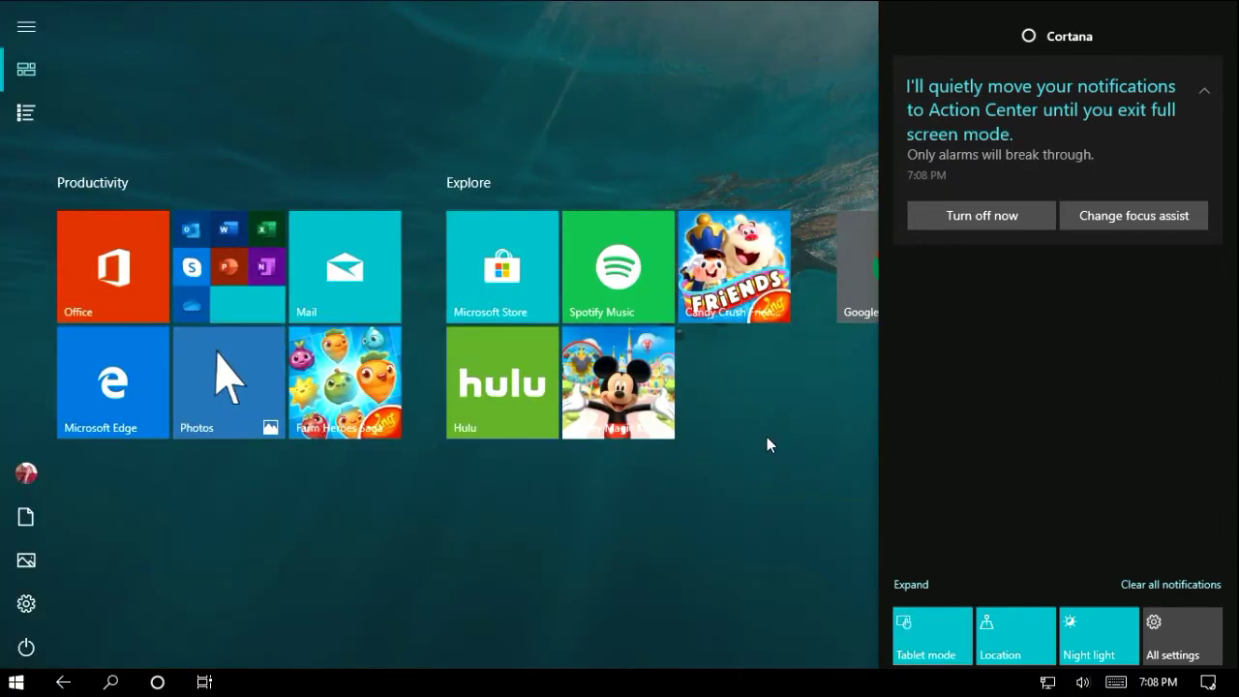
click(769, 437)
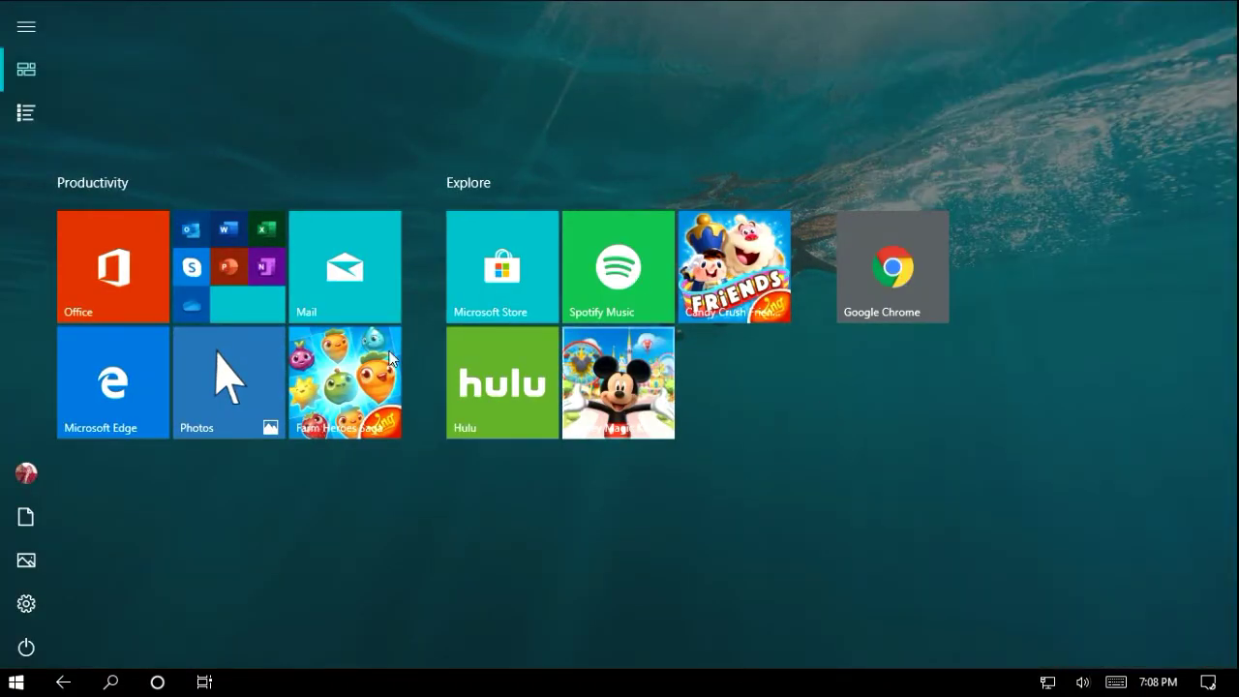
Browse the full list of installed apps on the tablet Start screen, expanding and collapsing the Image-Line and Microsoft Expression folders.
click(31, 114)
scroll(890, 165, down, 3)
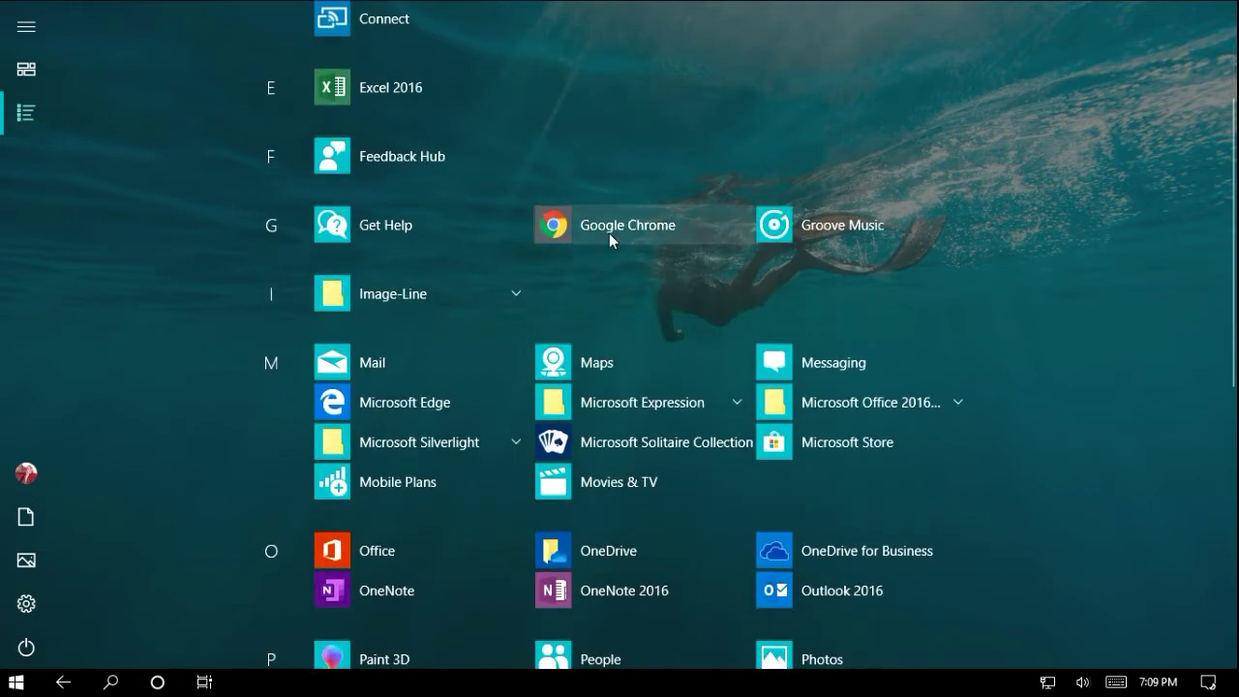
click(521, 294)
click(521, 294)
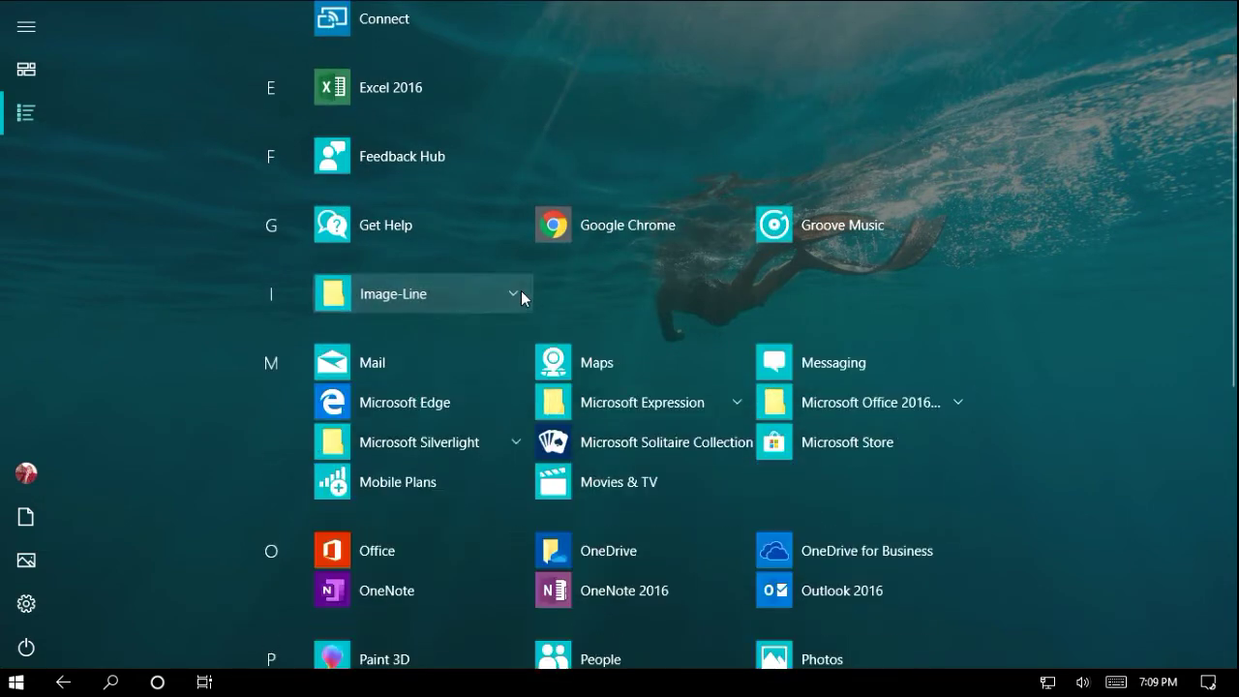
scroll(940, 393, down, 2)
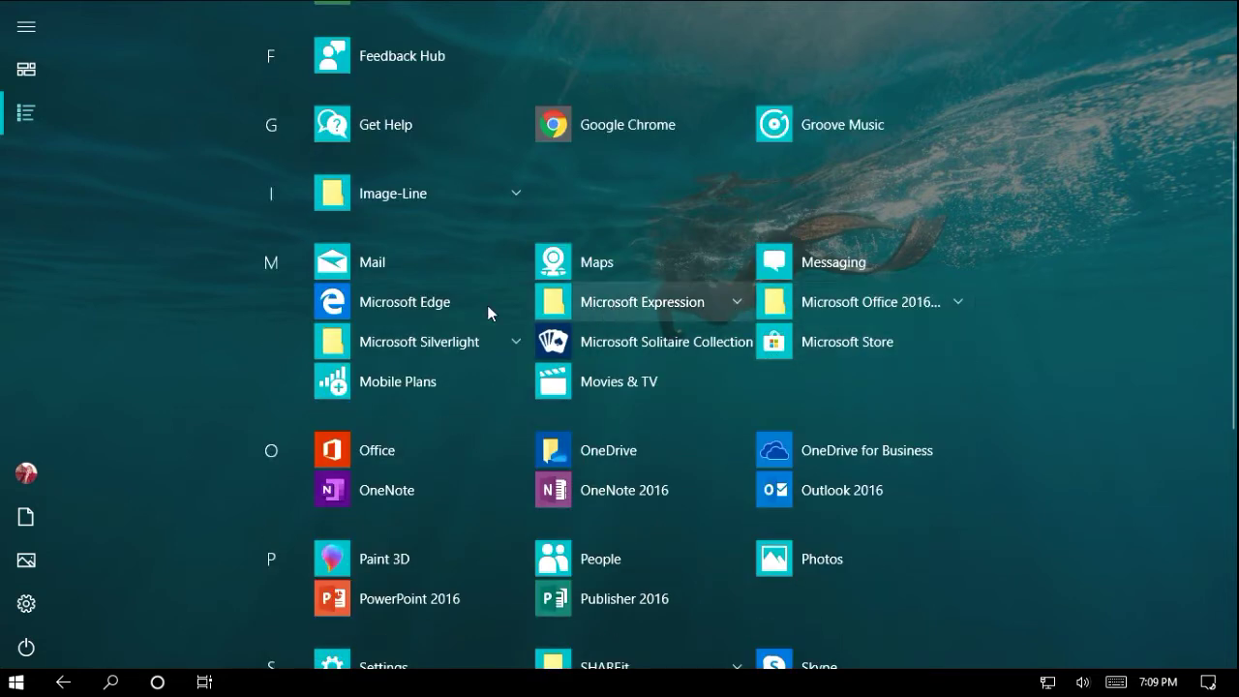
click(732, 301)
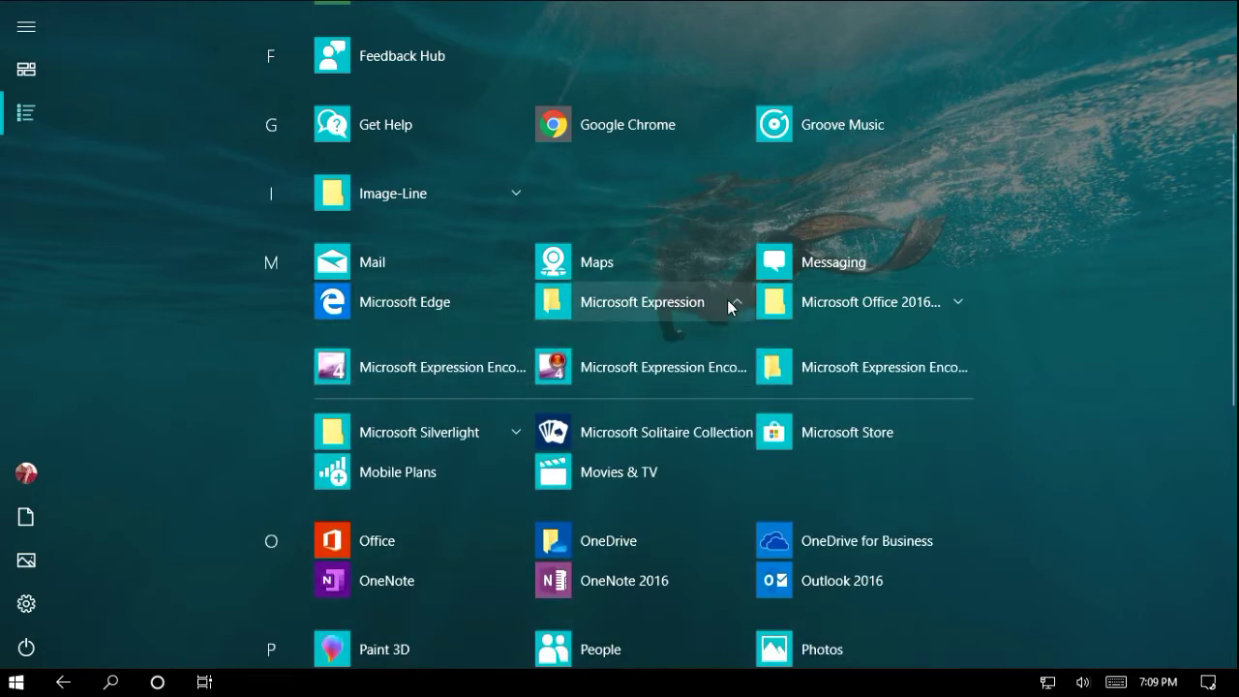
click(730, 300)
Open Notepad from the Windows Accessories folder in the app list.
scroll(731, 343, down, 4)
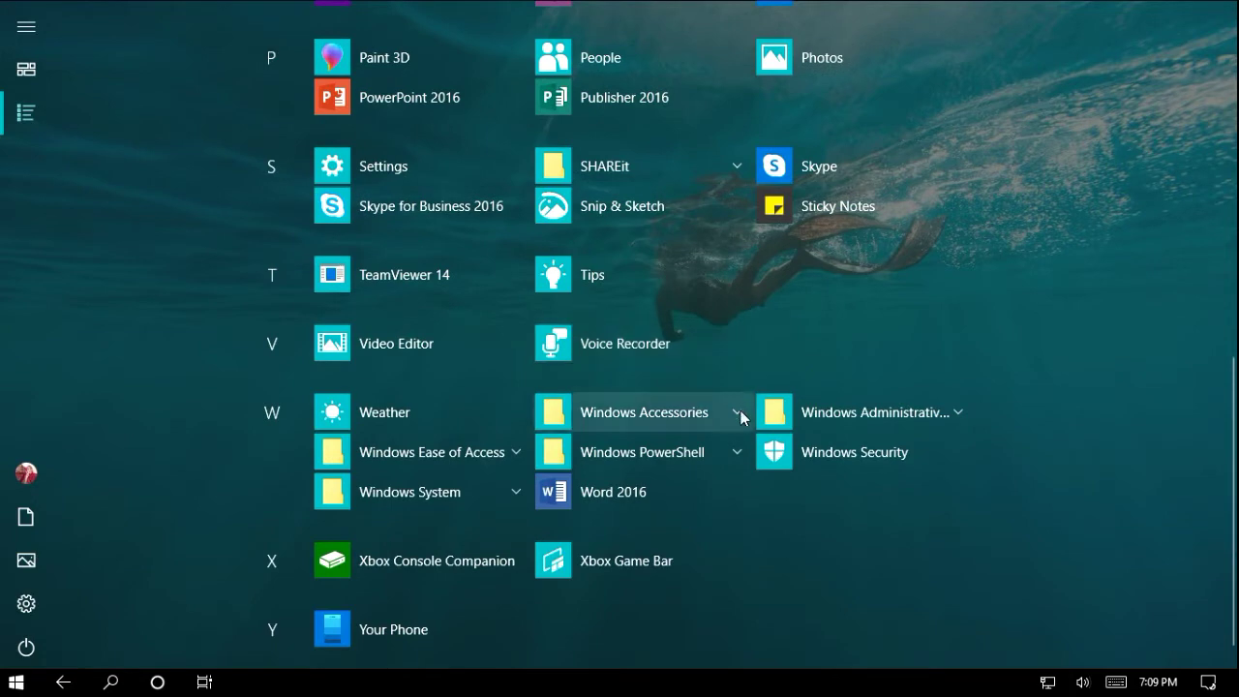
click(741, 412)
scroll(700, 471, down, 2)
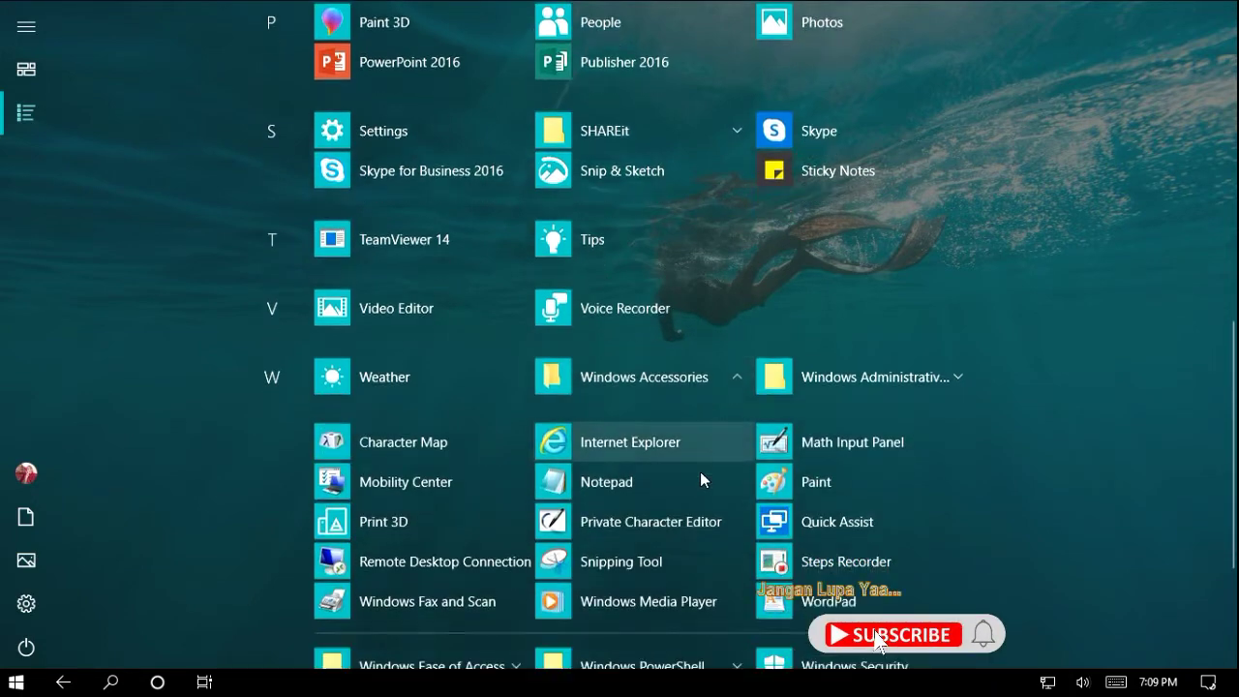
click(613, 306)
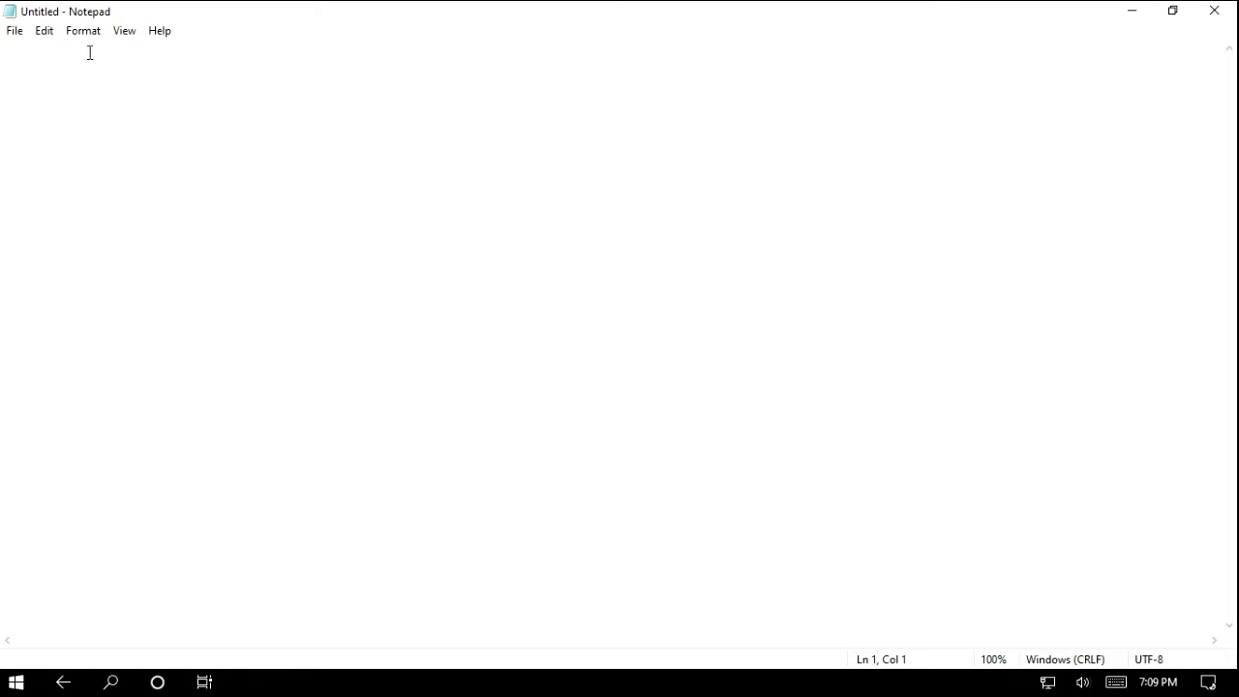
Show the touch keyboard and enter the word "Hello" with it in the blank Notepad document.
click(1114, 683)
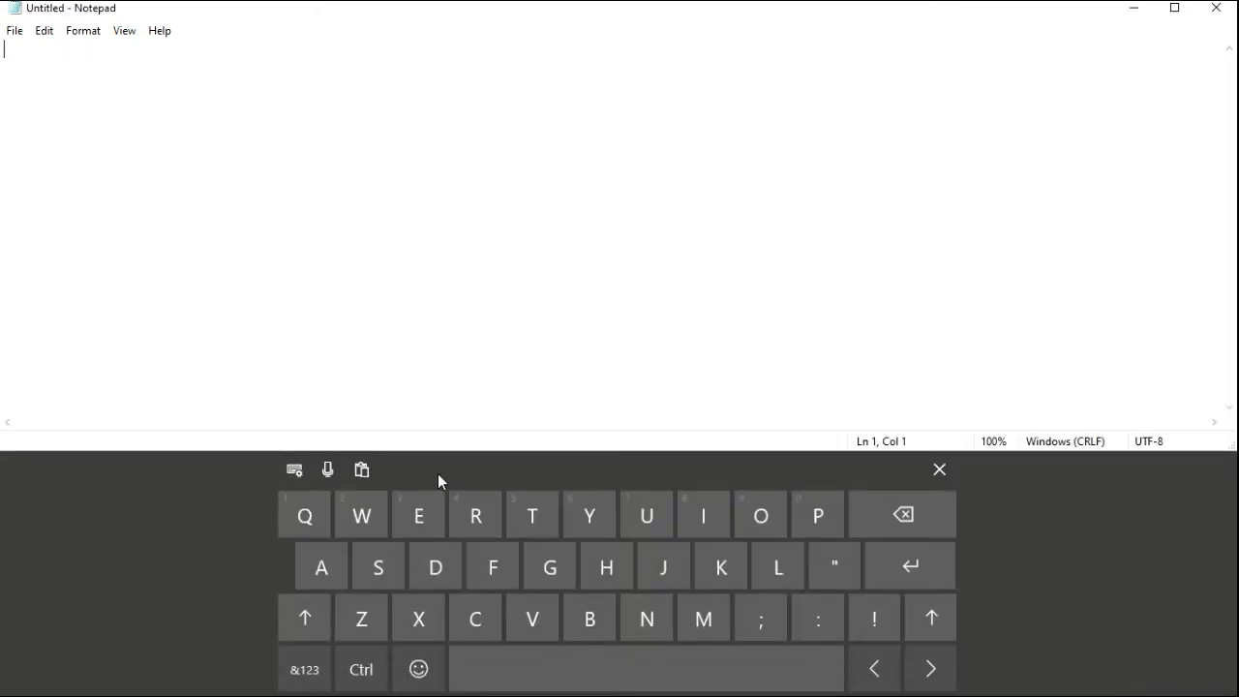
click(607, 573)
click(415, 518)
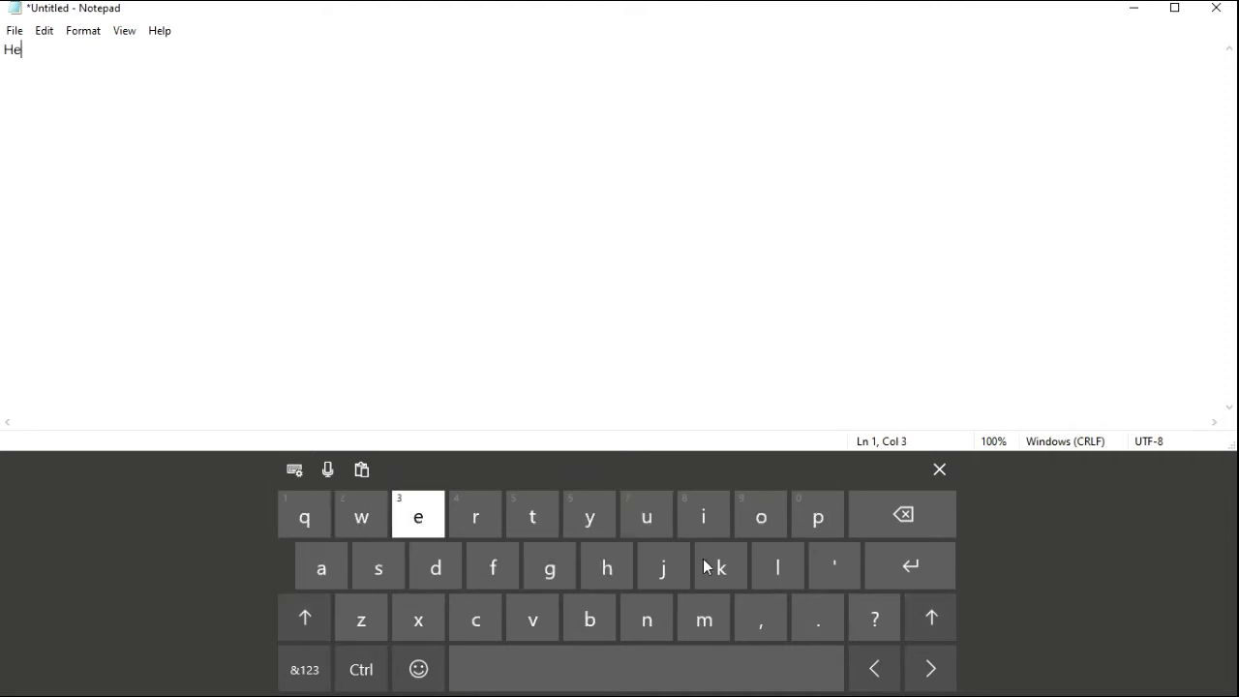
click(782, 572)
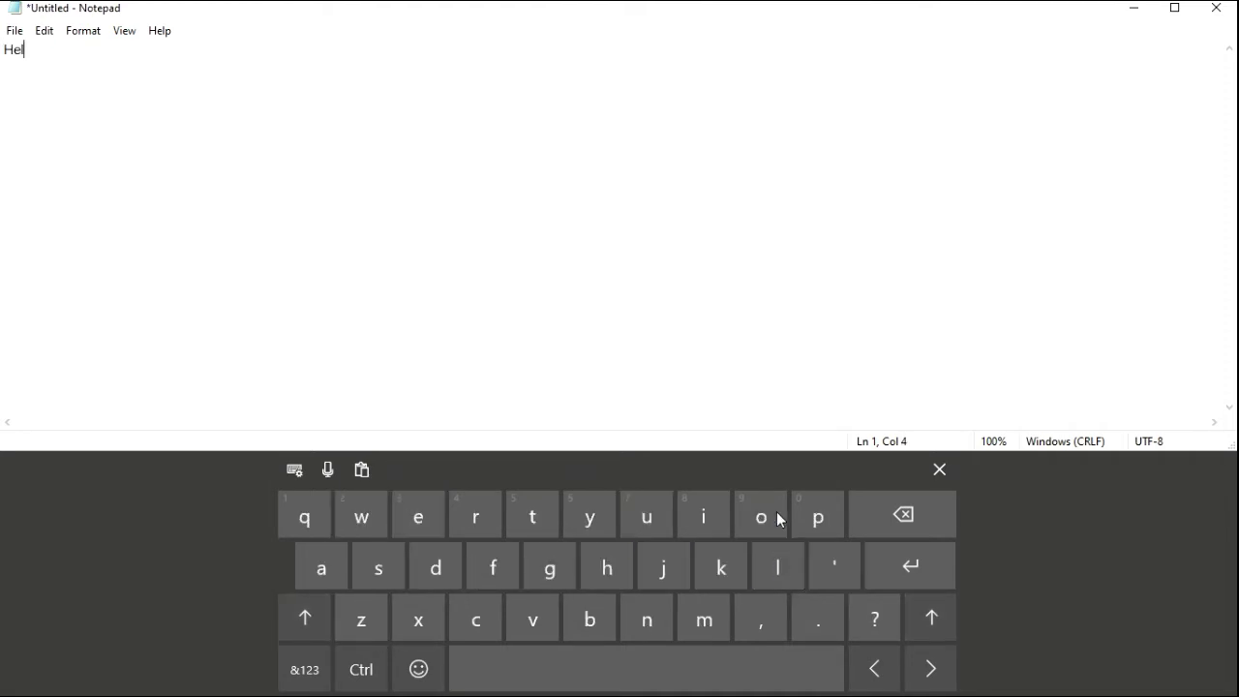
click(779, 566)
click(765, 517)
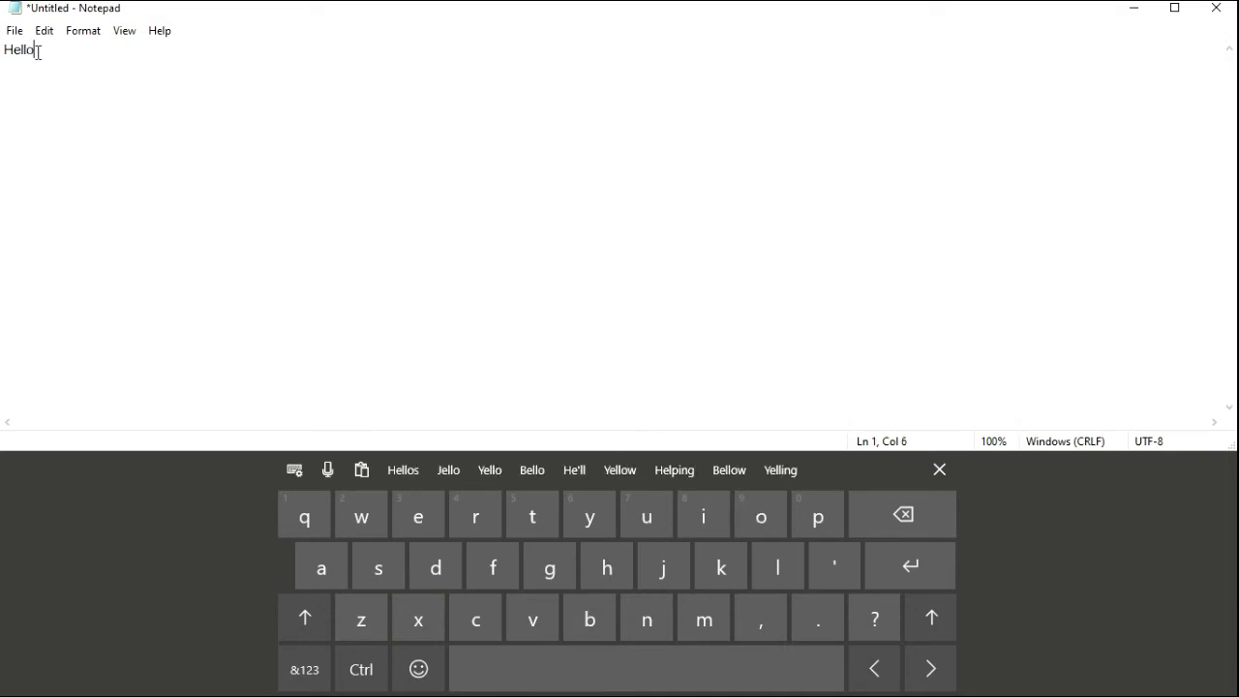
Hide the touch keyboard and close Notepad without saving the text.
click(940, 472)
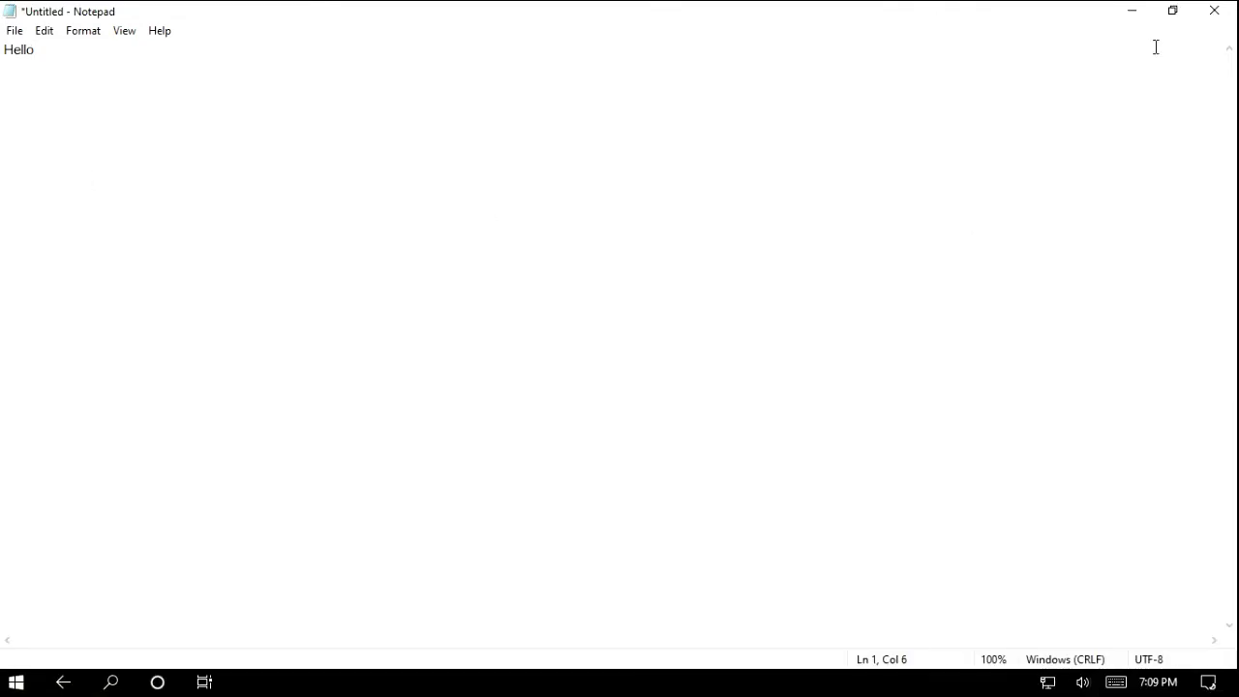
click(1215, 13)
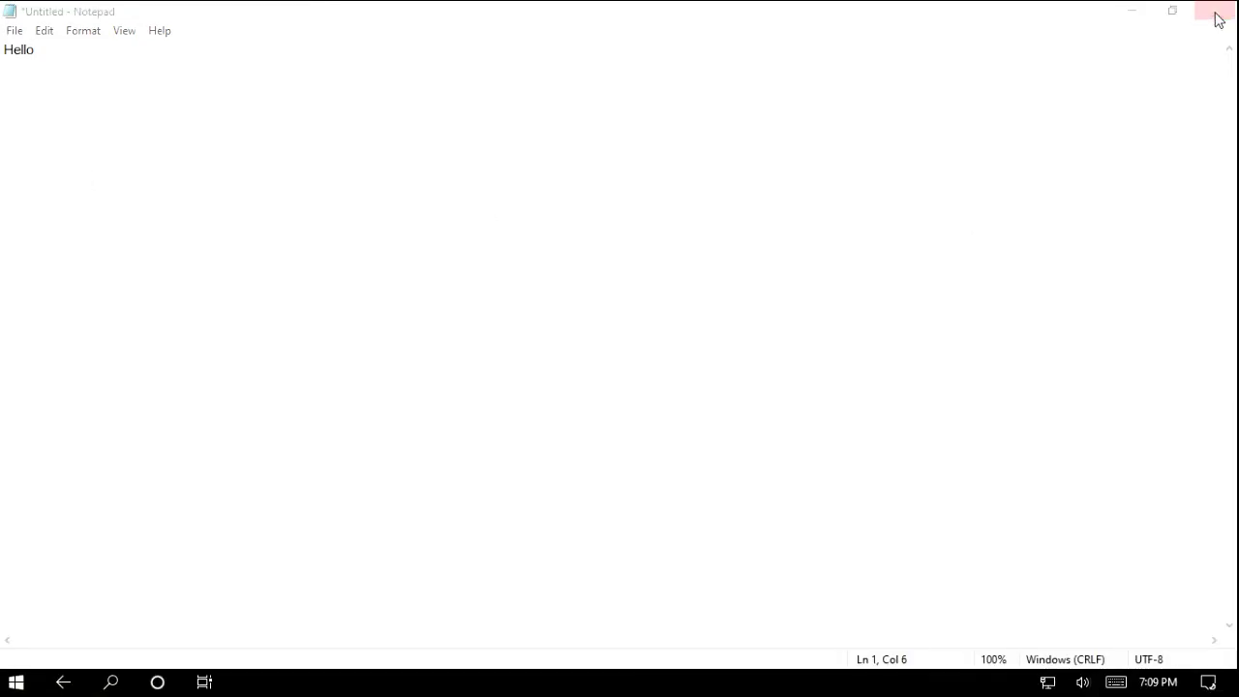
click(663, 346)
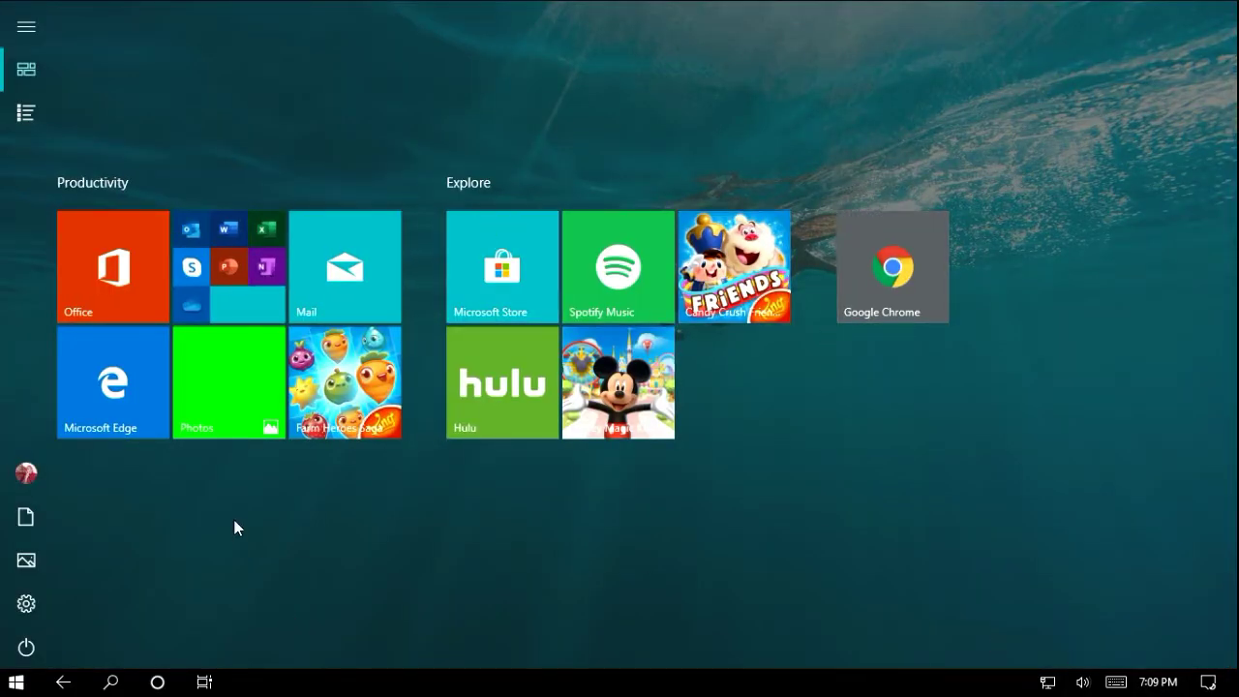
Turn off tablet mode and return to the plain desktop.
click(1210, 683)
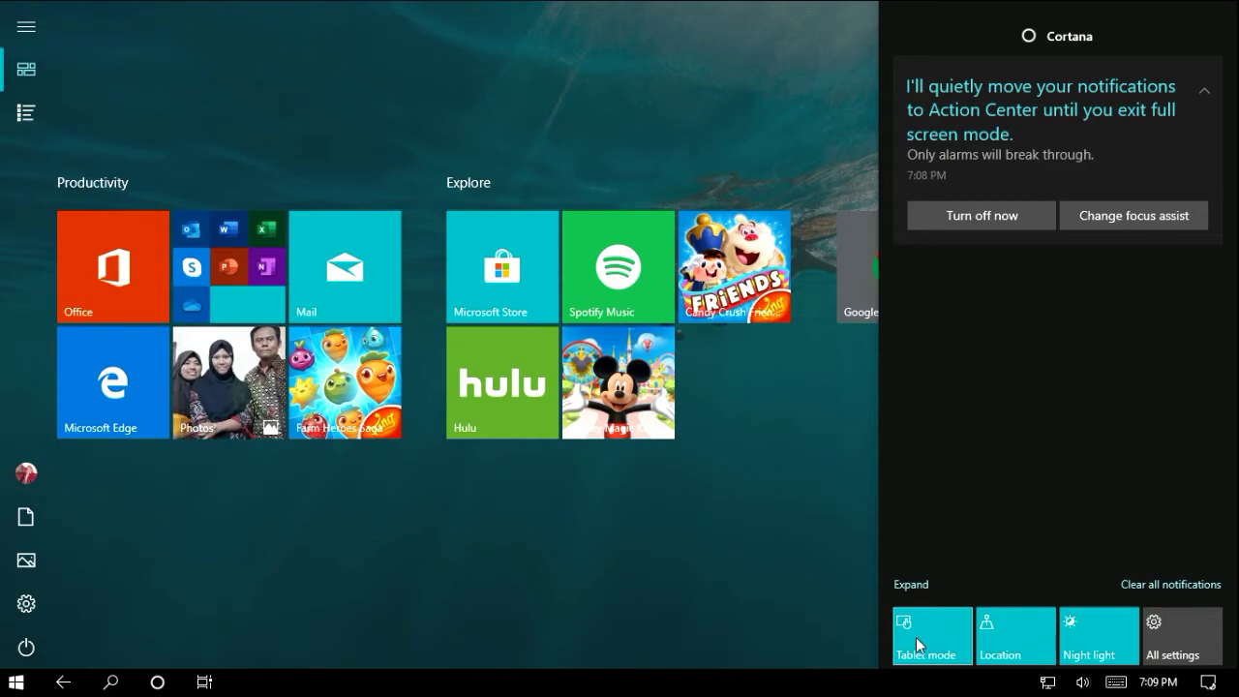
click(916, 637)
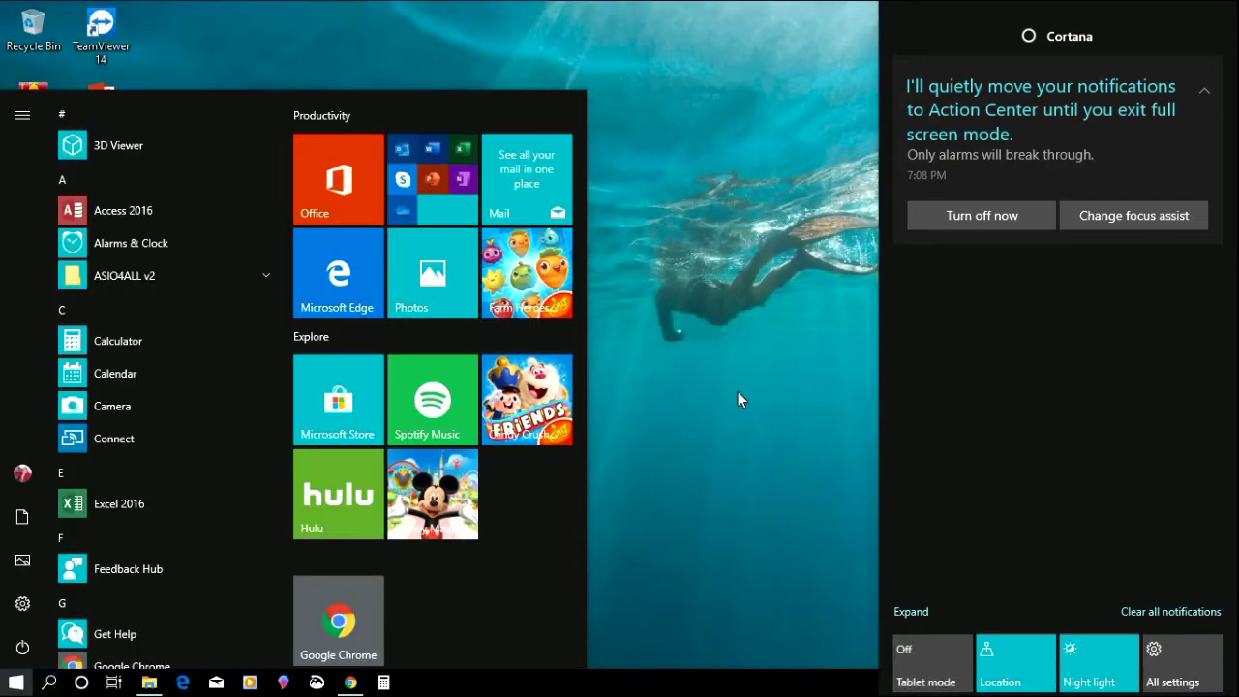
click(731, 378)
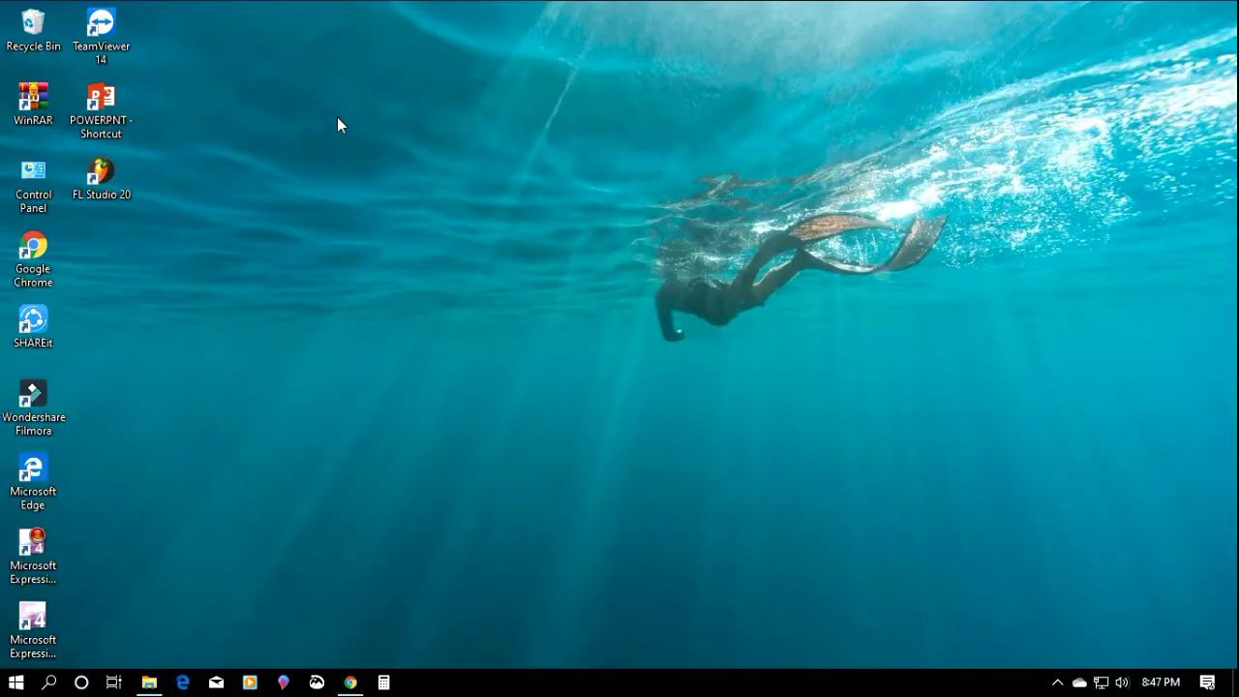
Open the Taskbar page of the Personalization settings and bring up the option for the taskbar's location on screen.
click(14, 686)
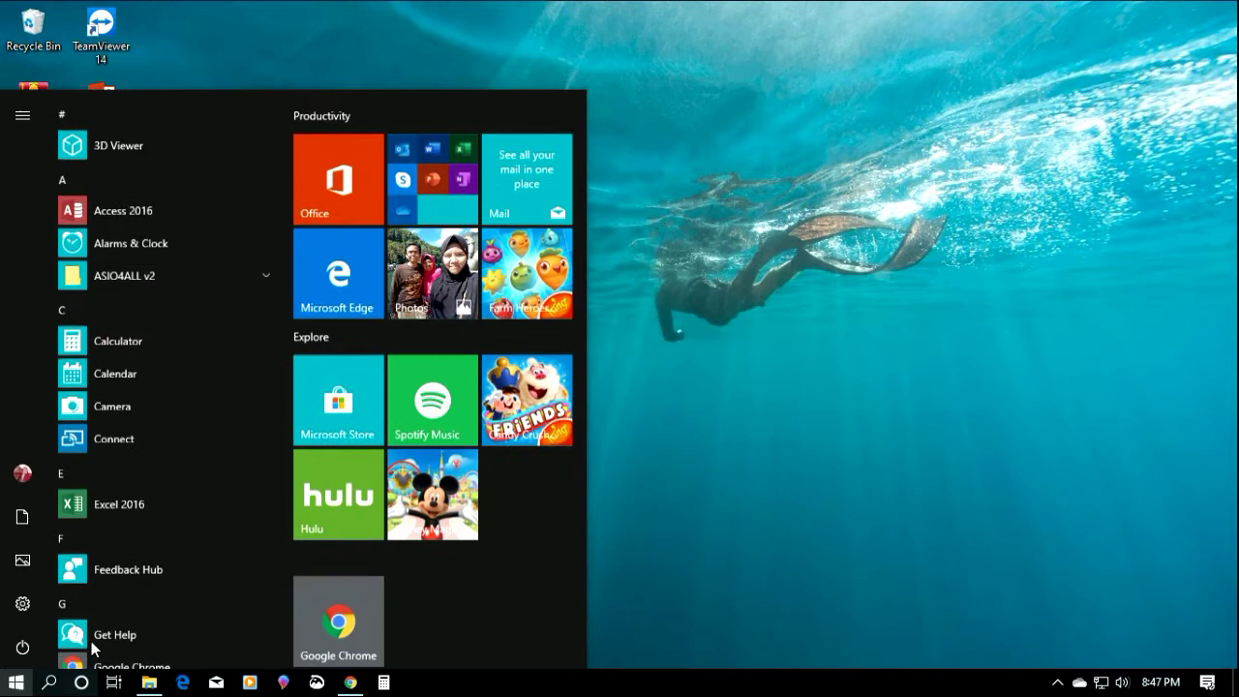
click(23, 605)
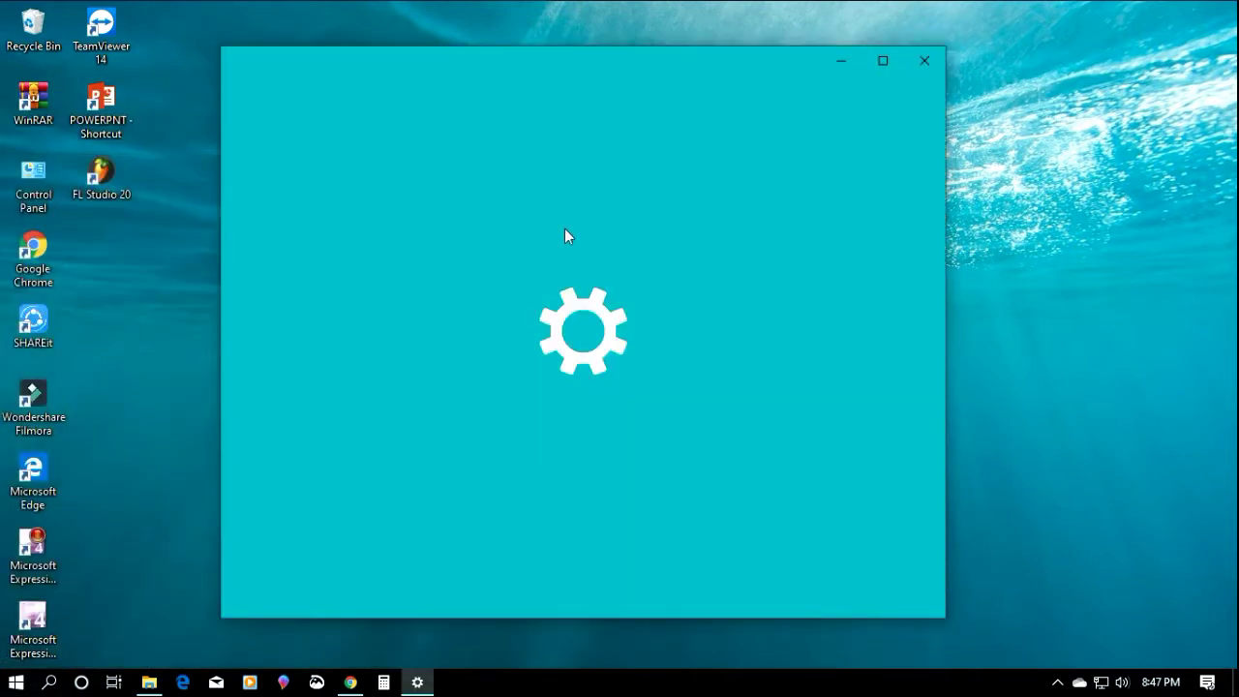
scroll(567, 236, down, 3)
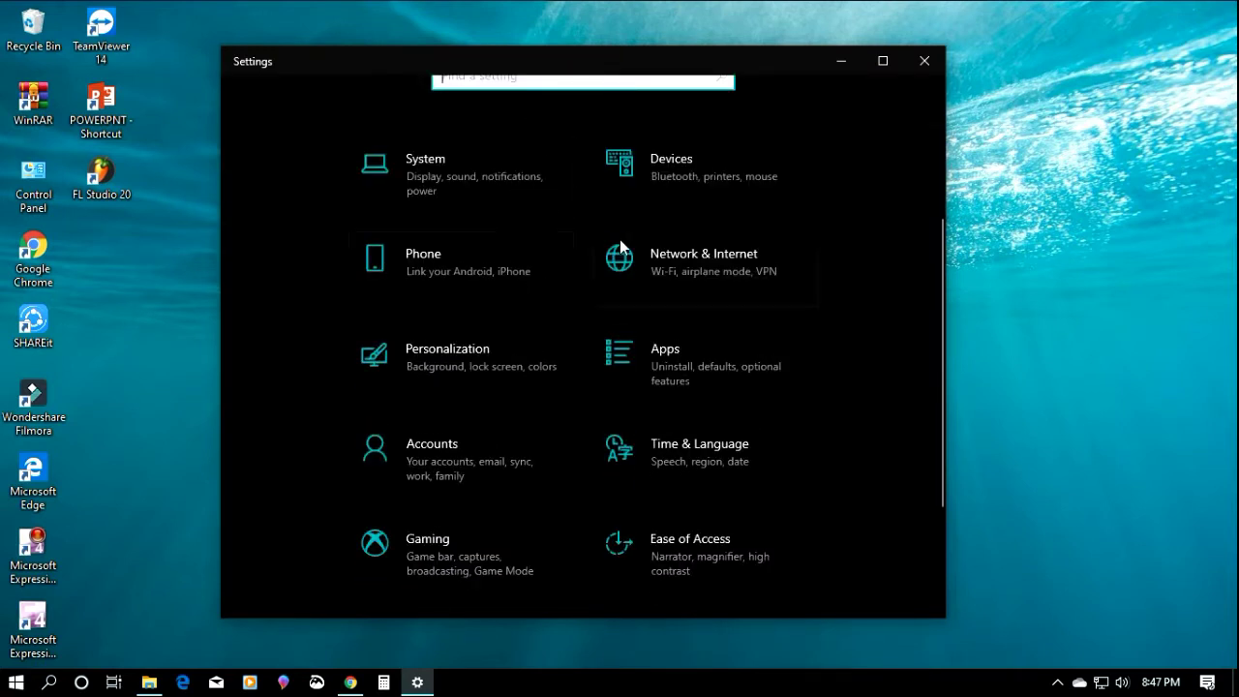
click(479, 351)
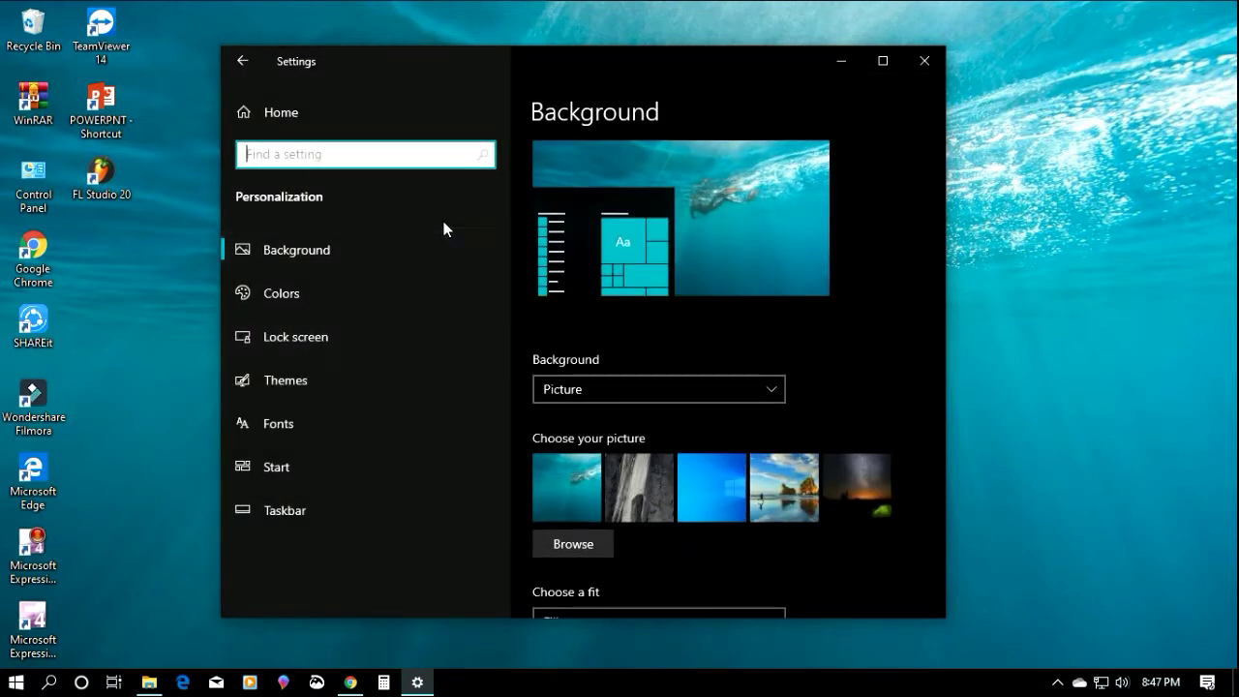
click(291, 510)
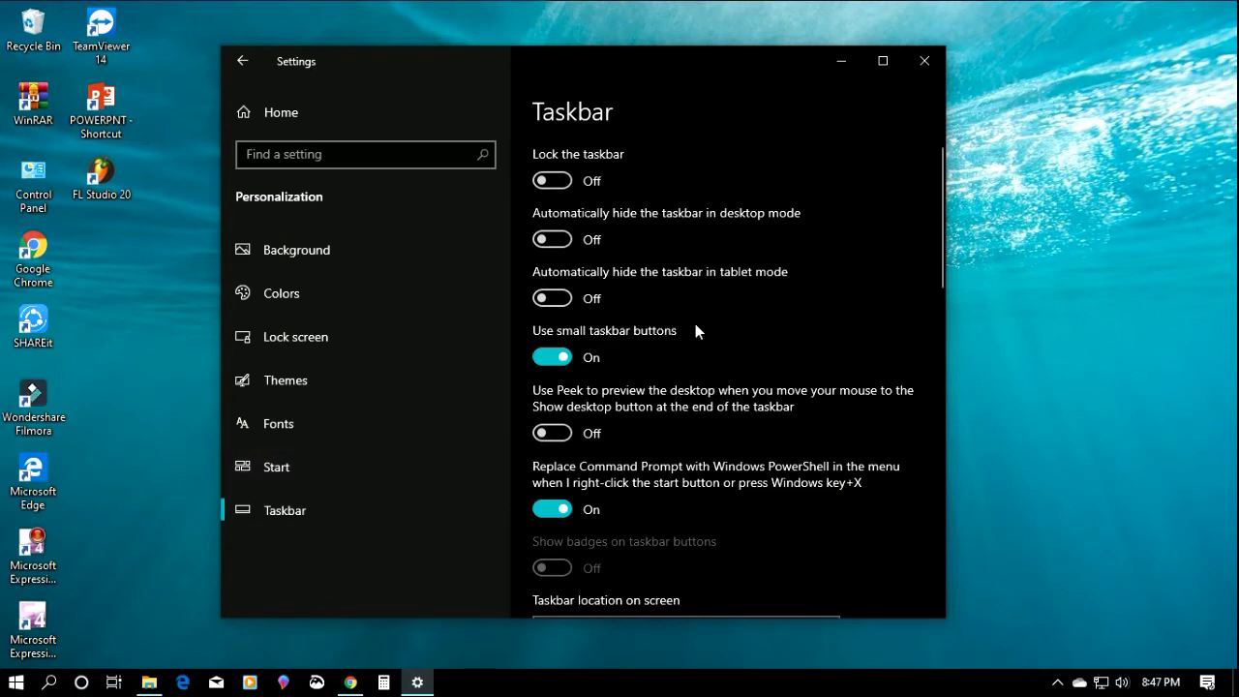
scroll(695, 324, down, 4)
scroll(691, 306, down, 1)
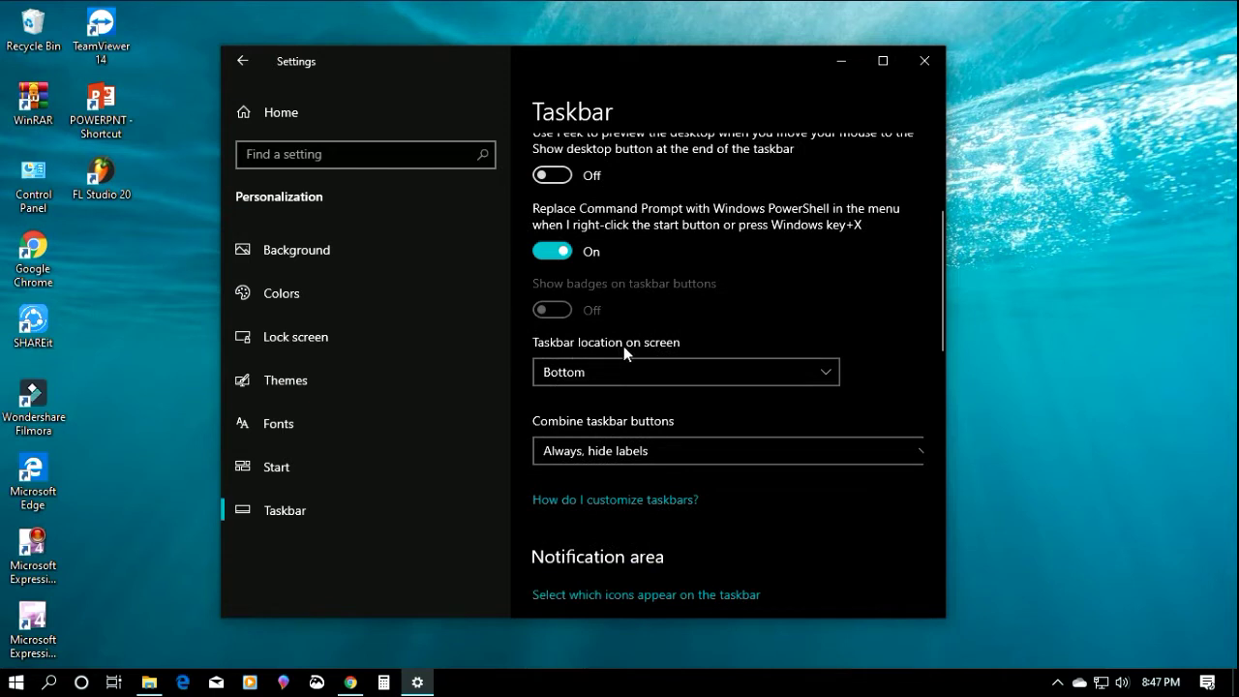
Try the taskbar location Right, followed by Top.
click(826, 373)
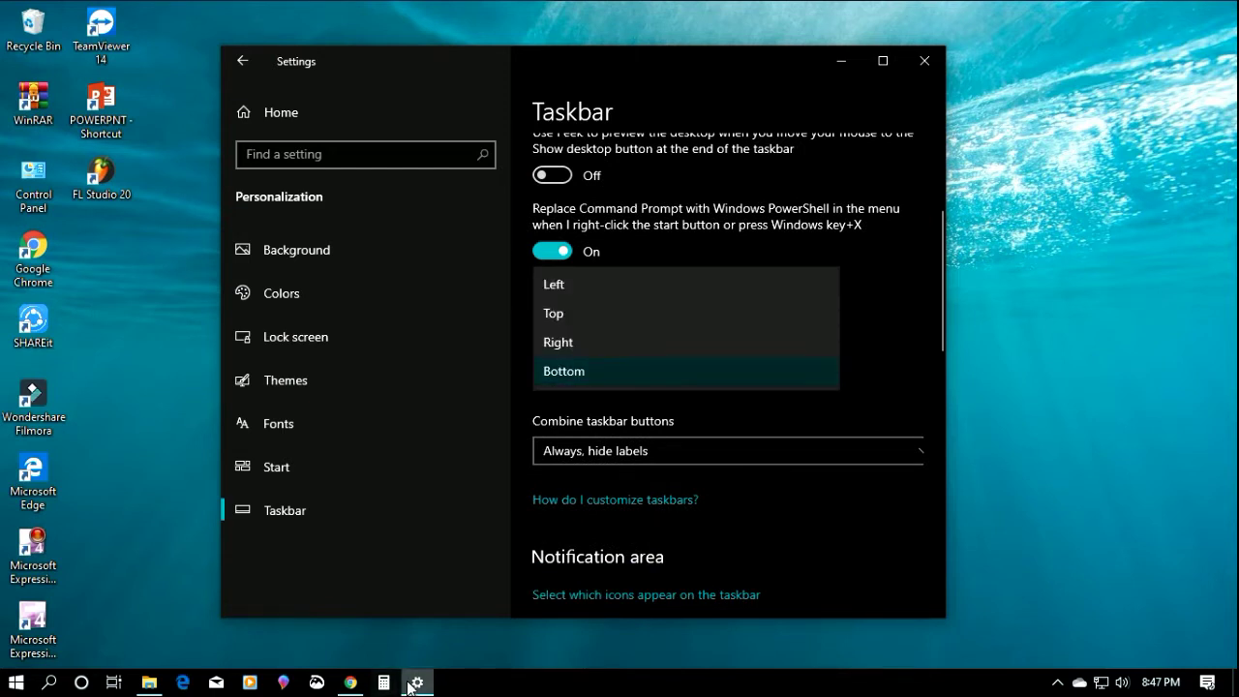
click(595, 342)
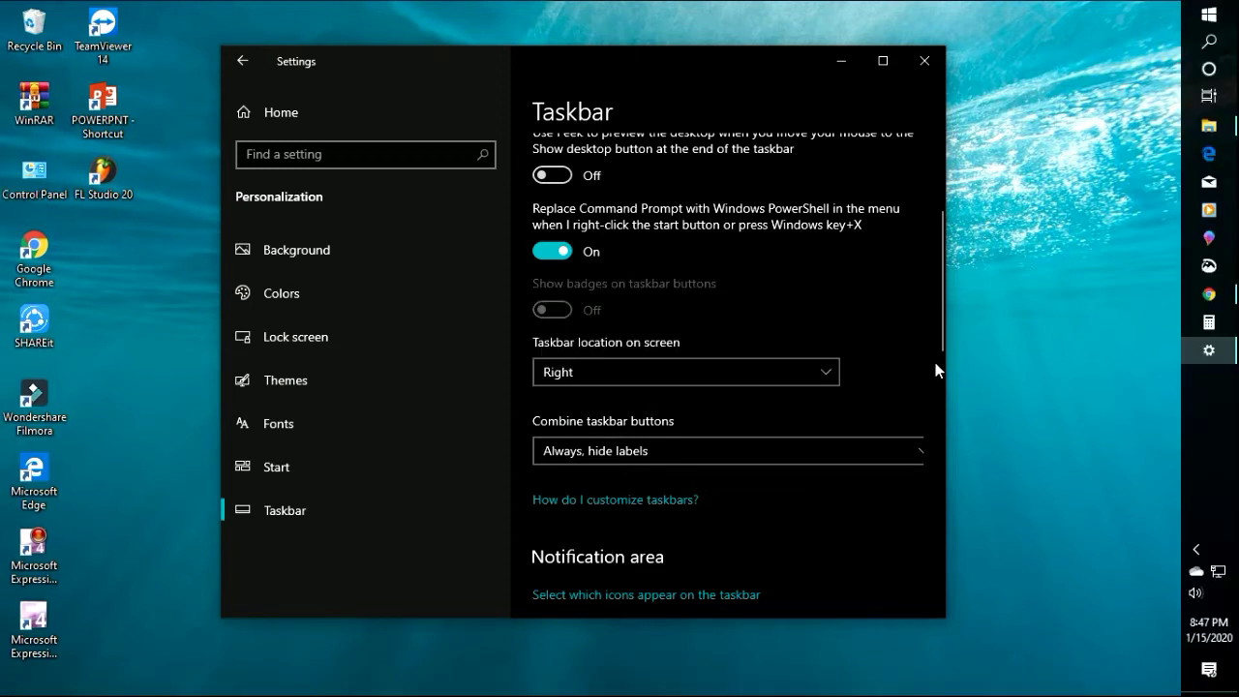
click(818, 373)
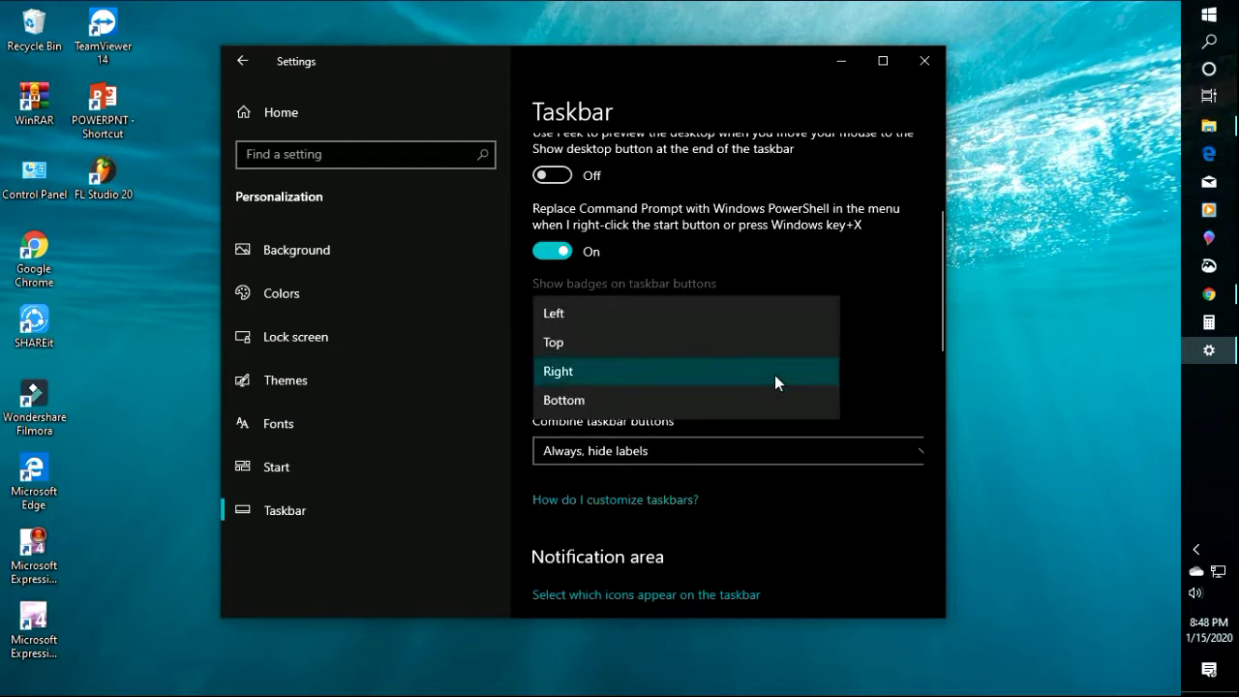
click(603, 343)
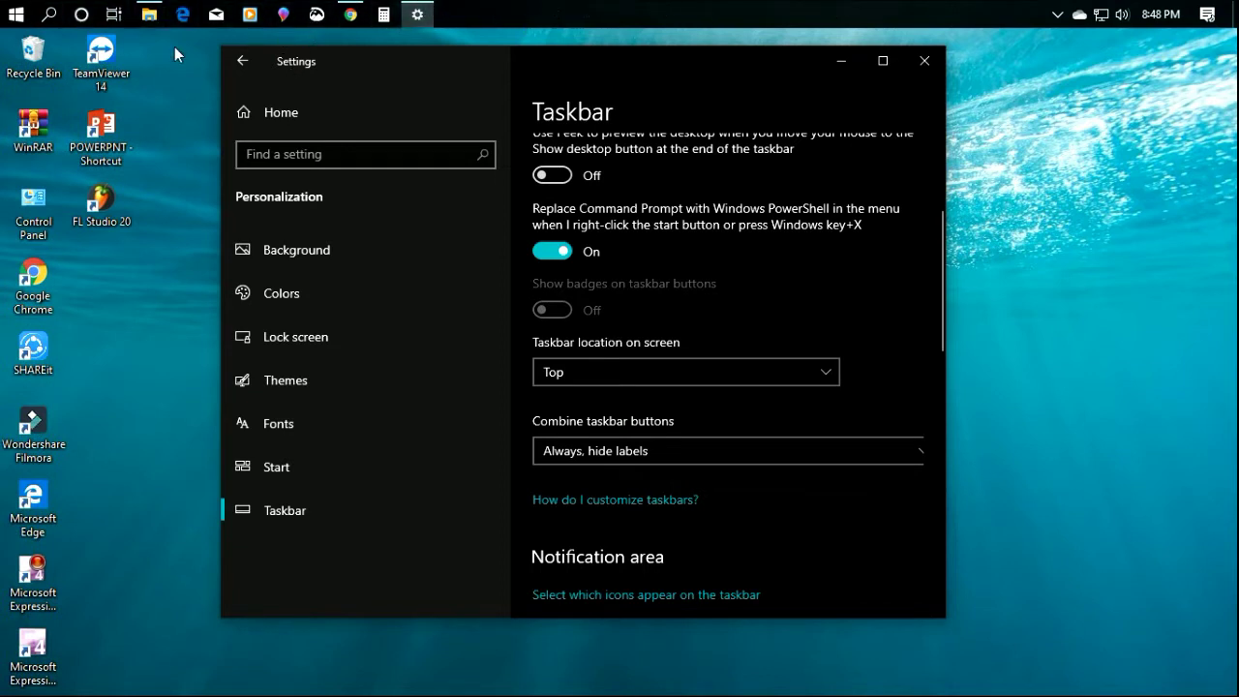
Set the taskbar location to Bottom and close the Settings window.
click(825, 375)
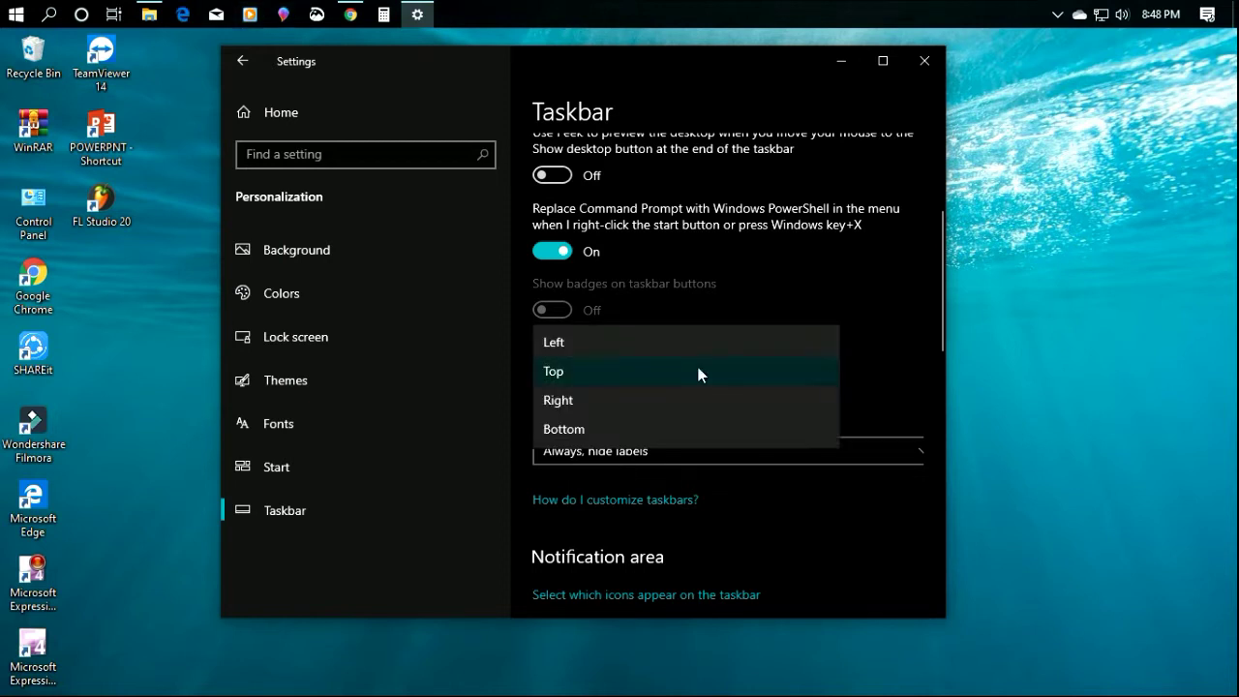
click(607, 427)
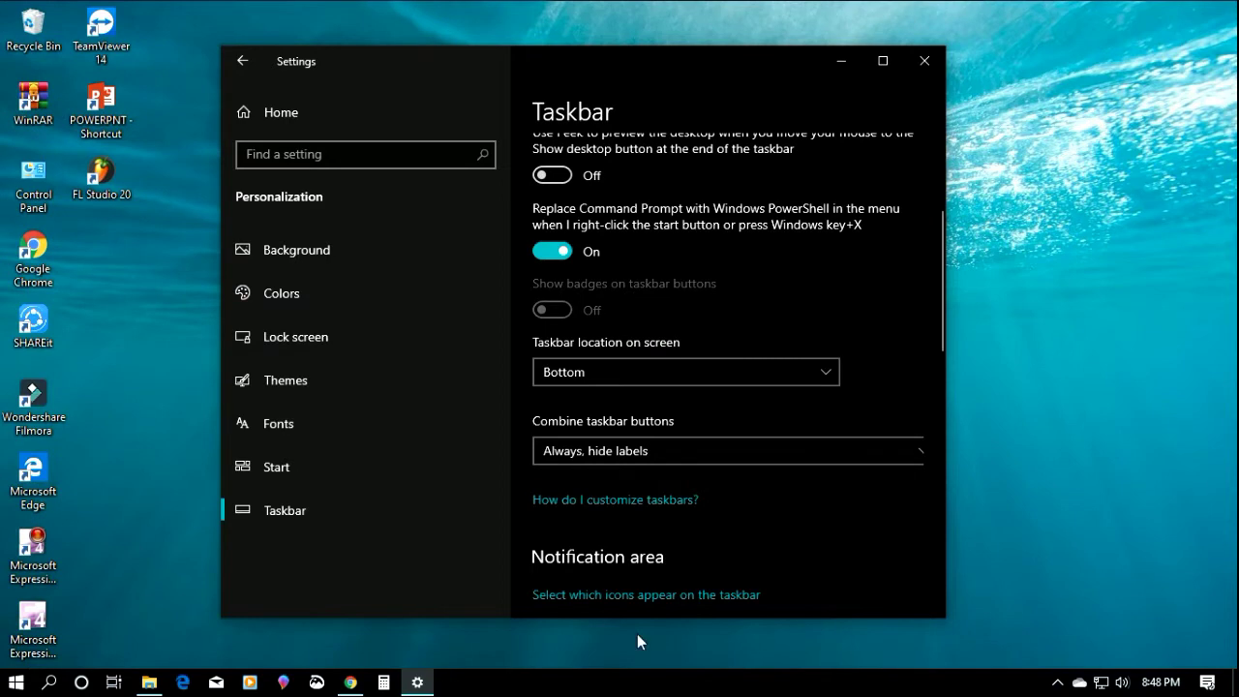
click(931, 65)
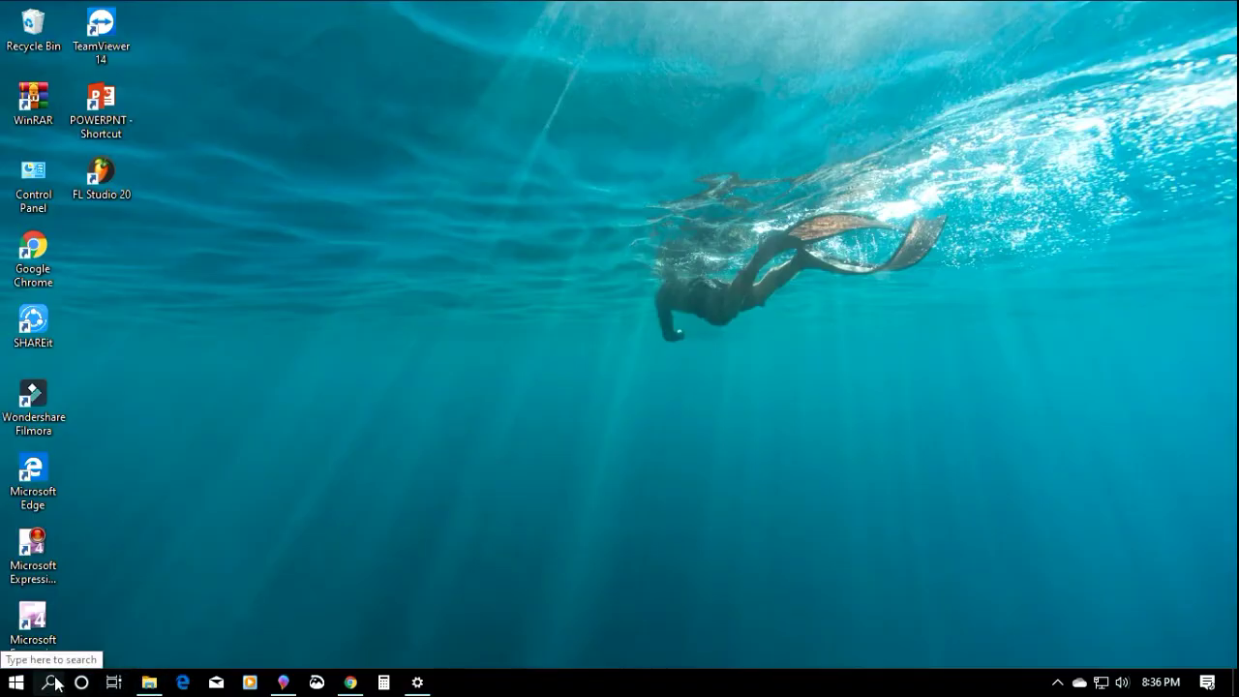
Search Windows for "video" and open the Video Editor app.
click(46, 683)
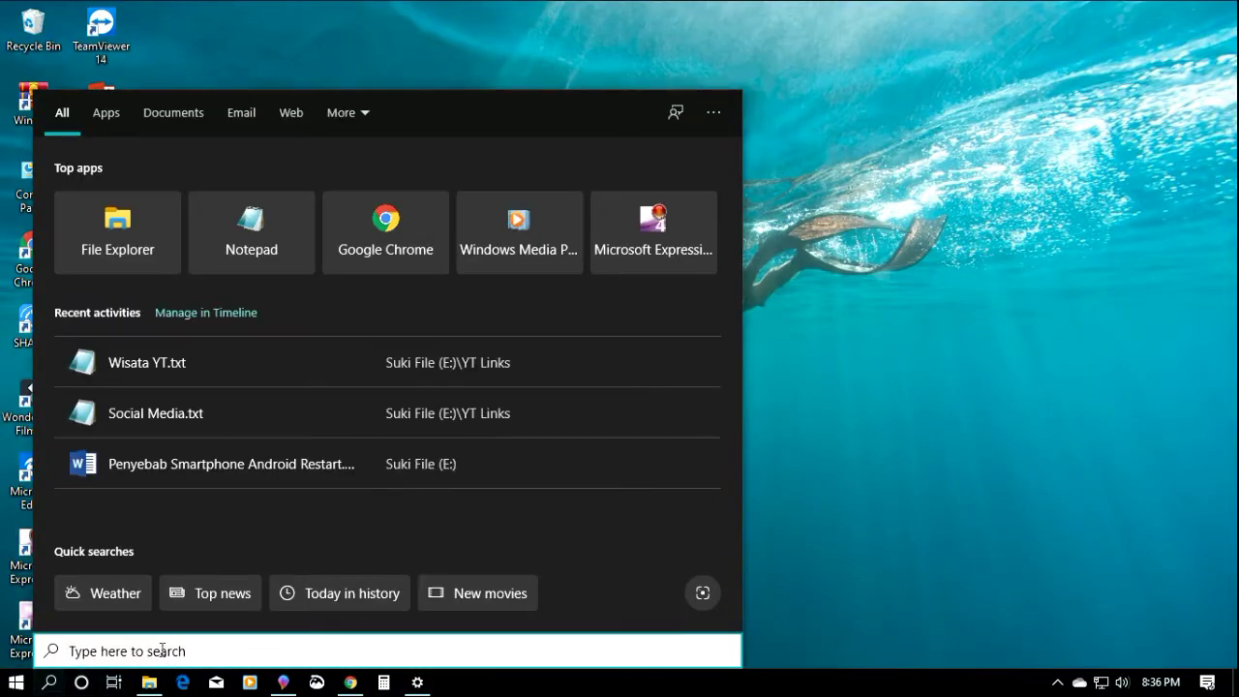
text(video)
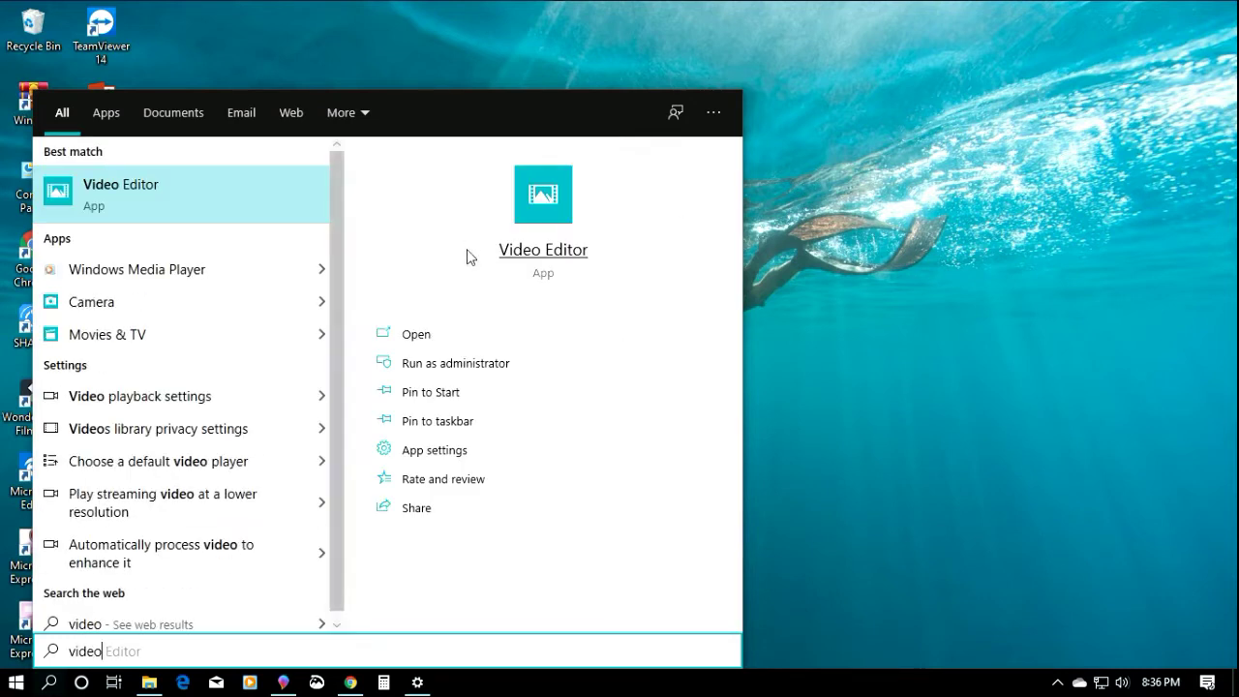
click(556, 254)
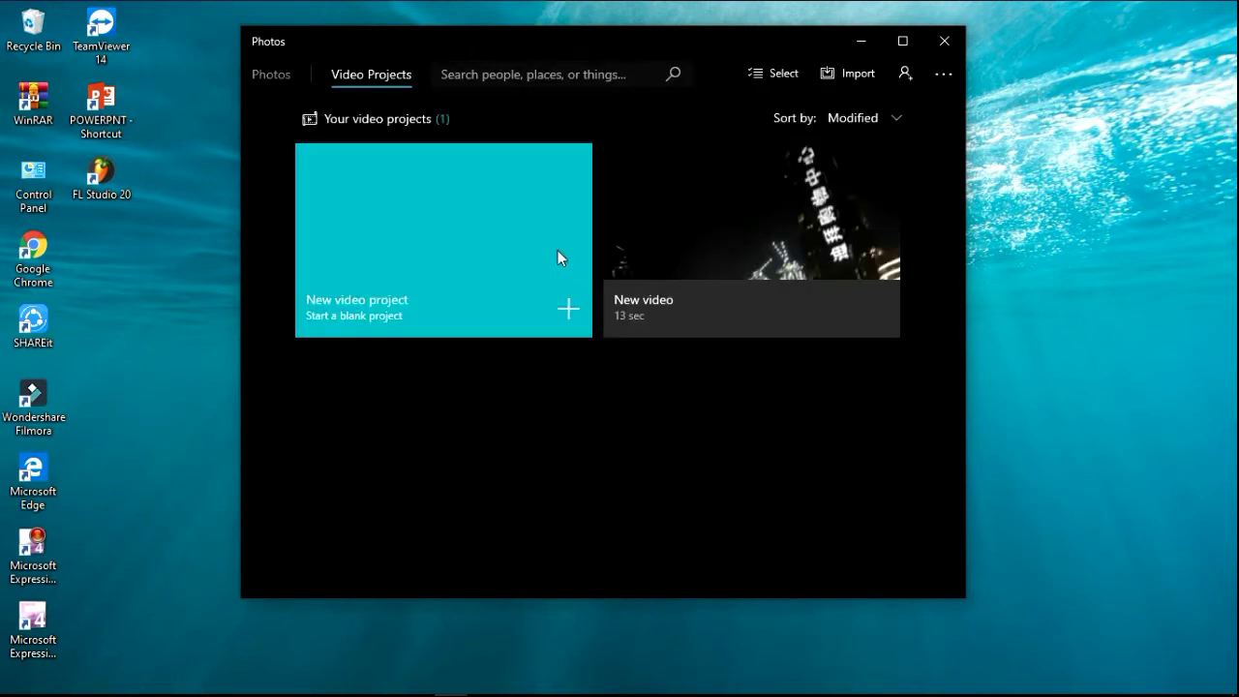
Remove the existing 13-second "New video" project from the video projects.
right_click(888, 159)
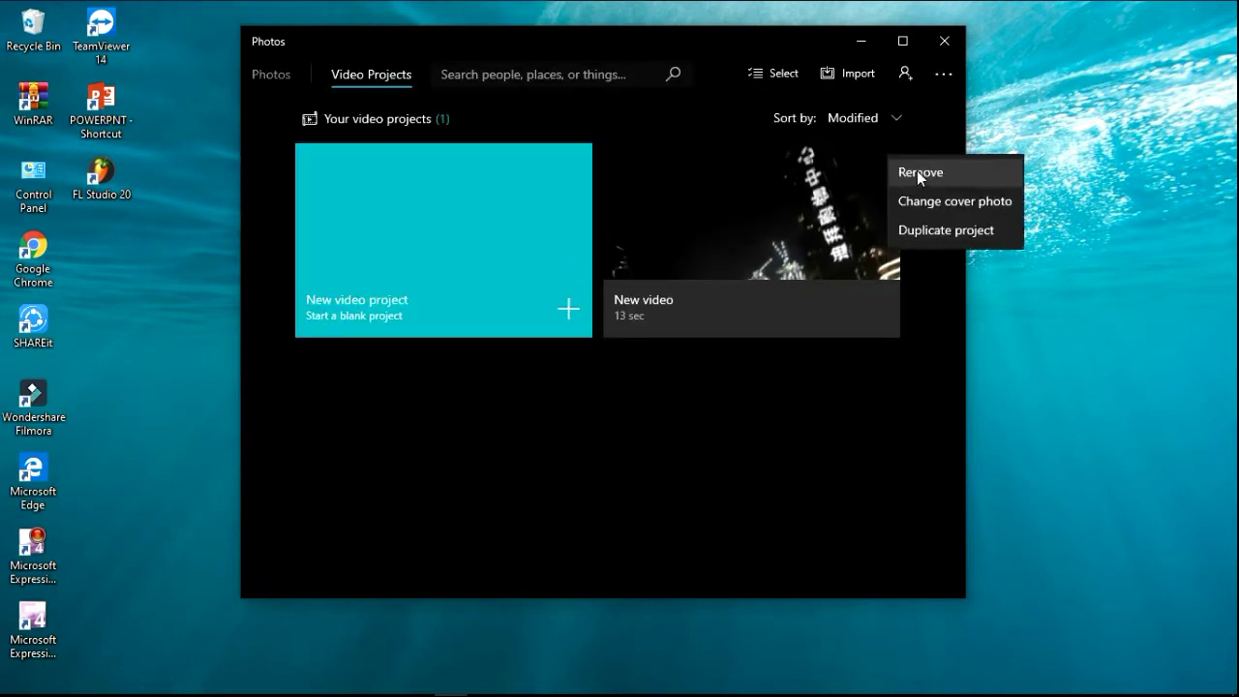
click(917, 171)
click(519, 359)
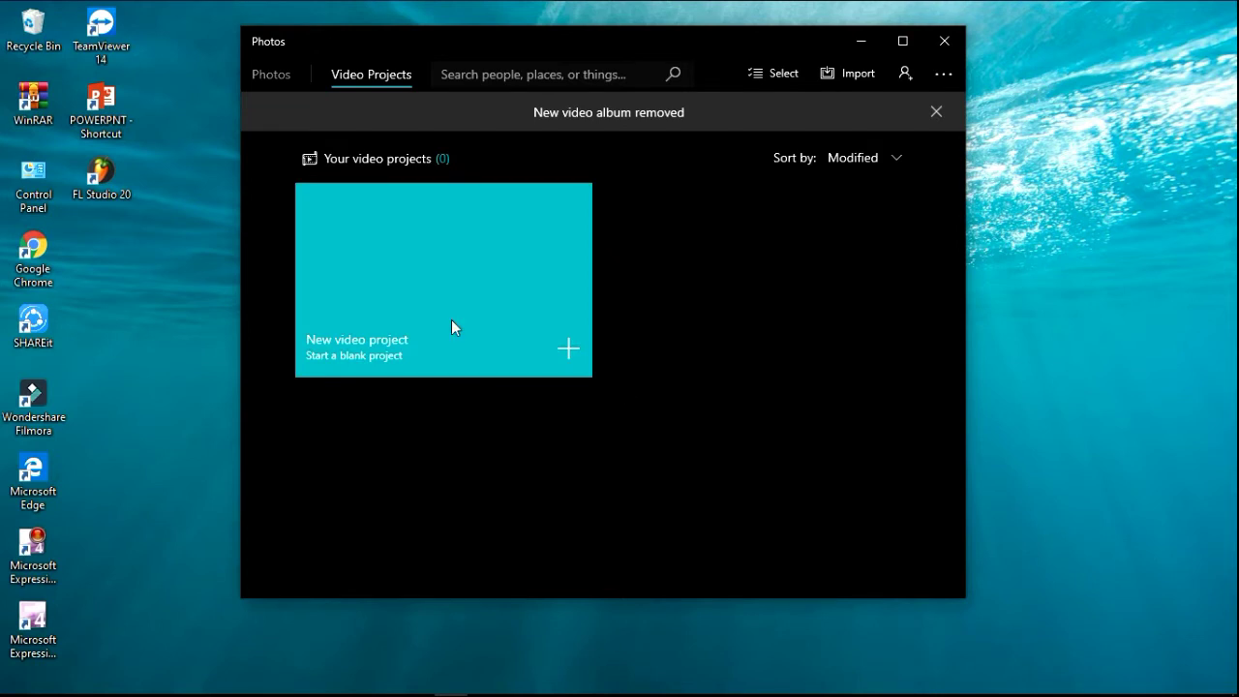
Start a blank video project and accept the suggested name "New video".
click(504, 347)
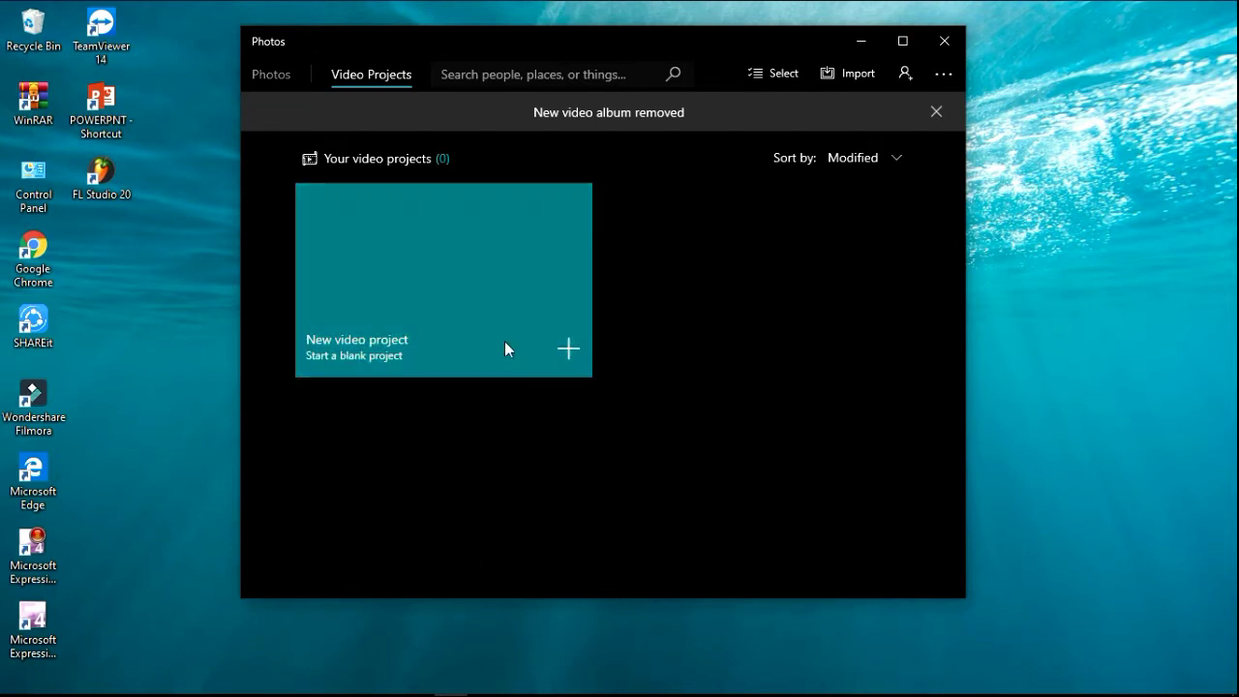
click(477, 289)
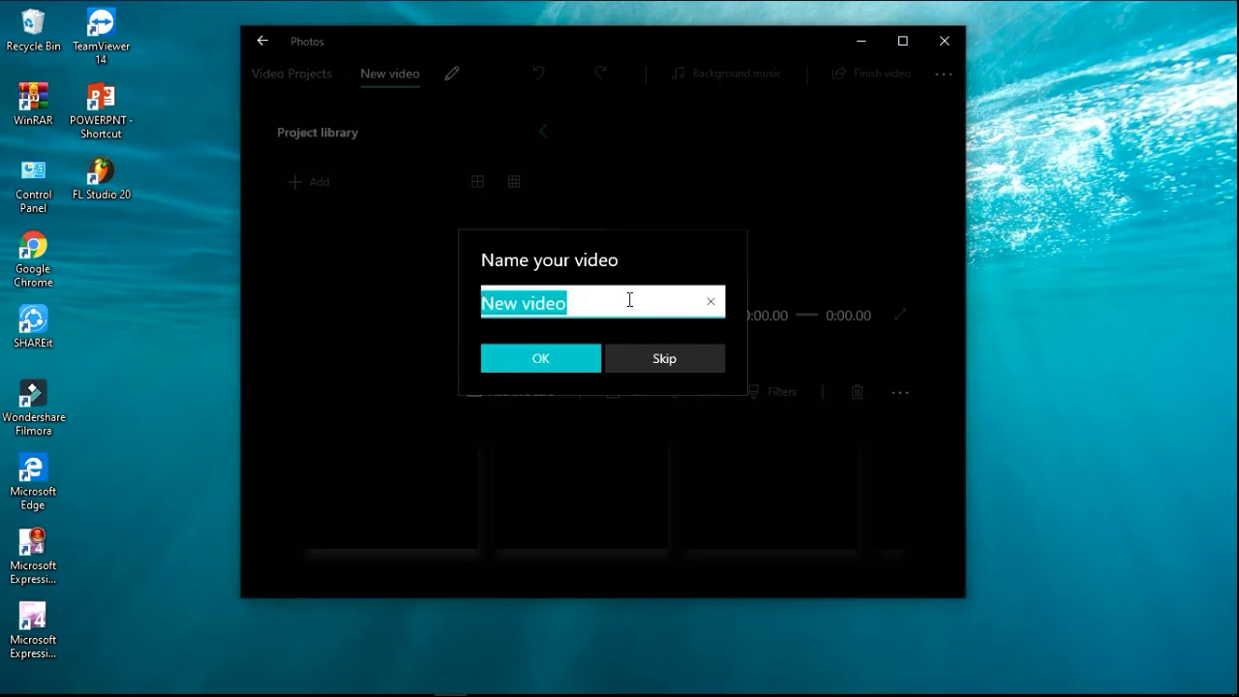
click(541, 358)
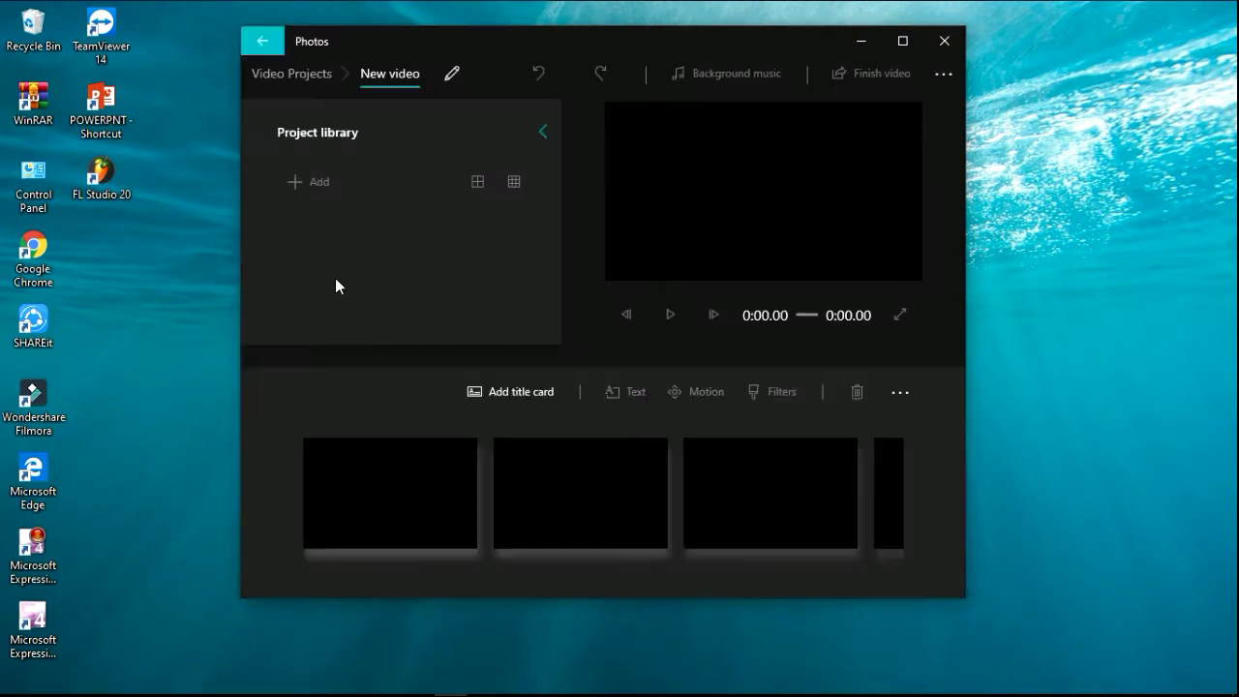
Import the video 20190817_193011 from this PC into the project library and place it in the first storyboard slot.
click(310, 187)
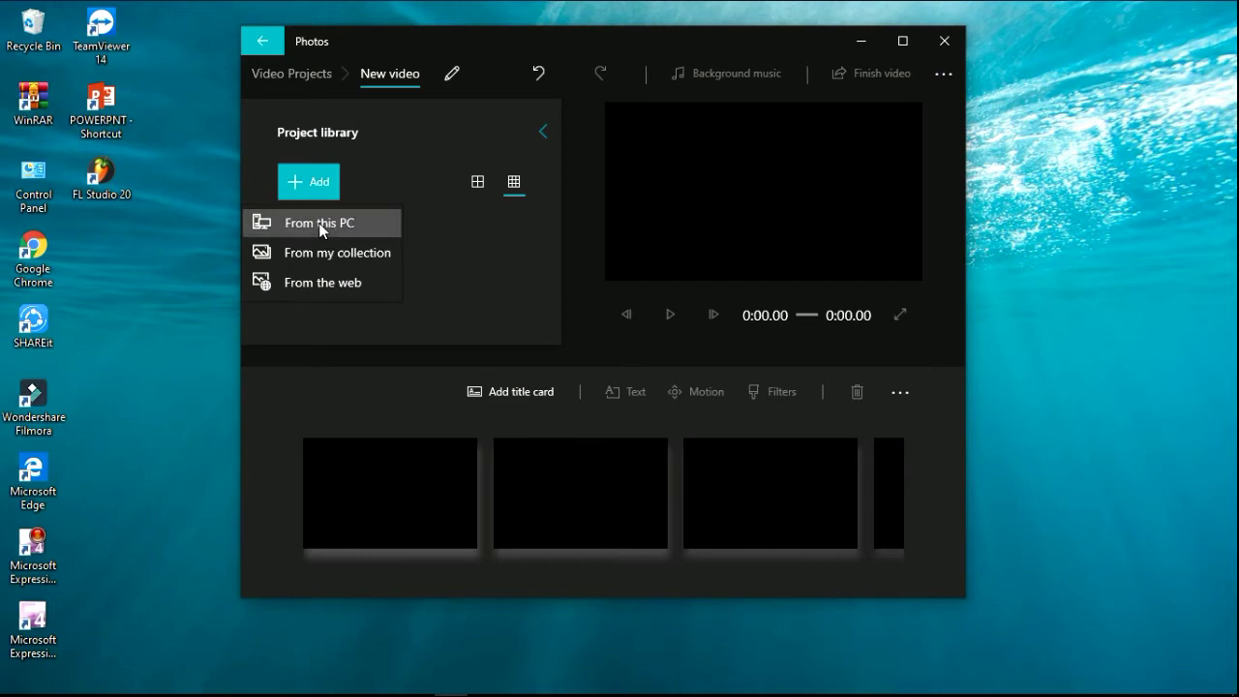
click(320, 225)
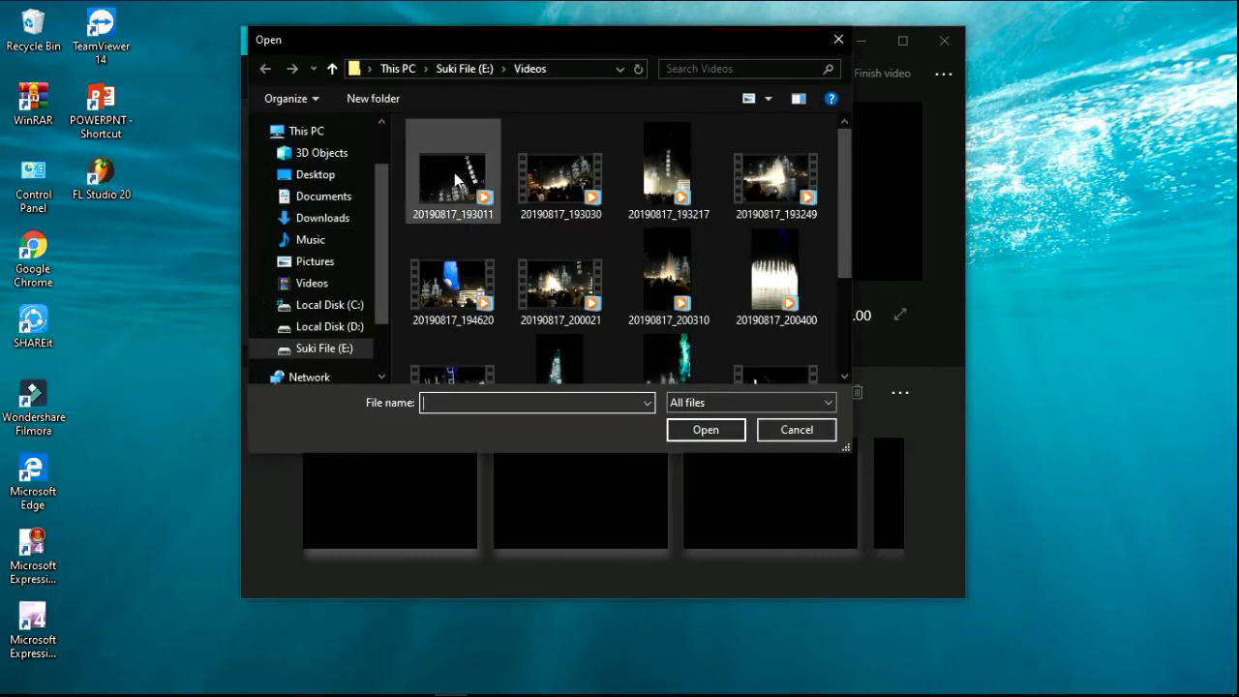
click(453, 189)
click(705, 429)
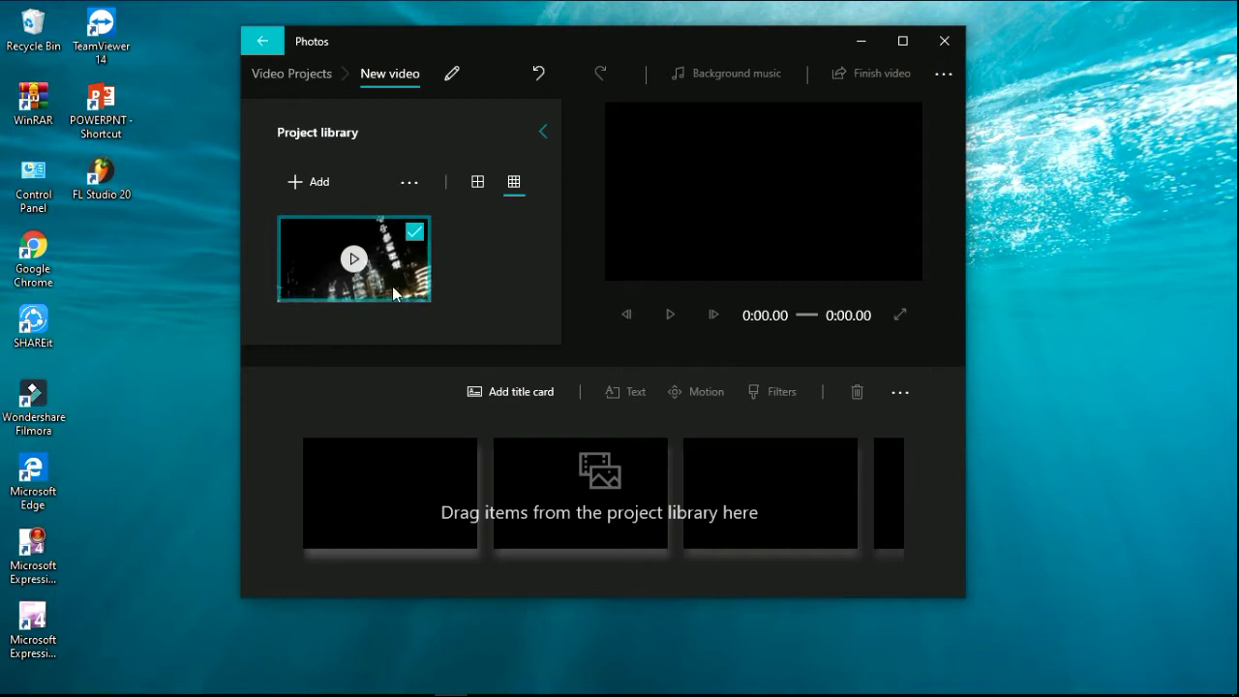
drag(390, 295, 403, 487)
drag(428, 529, 426, 514)
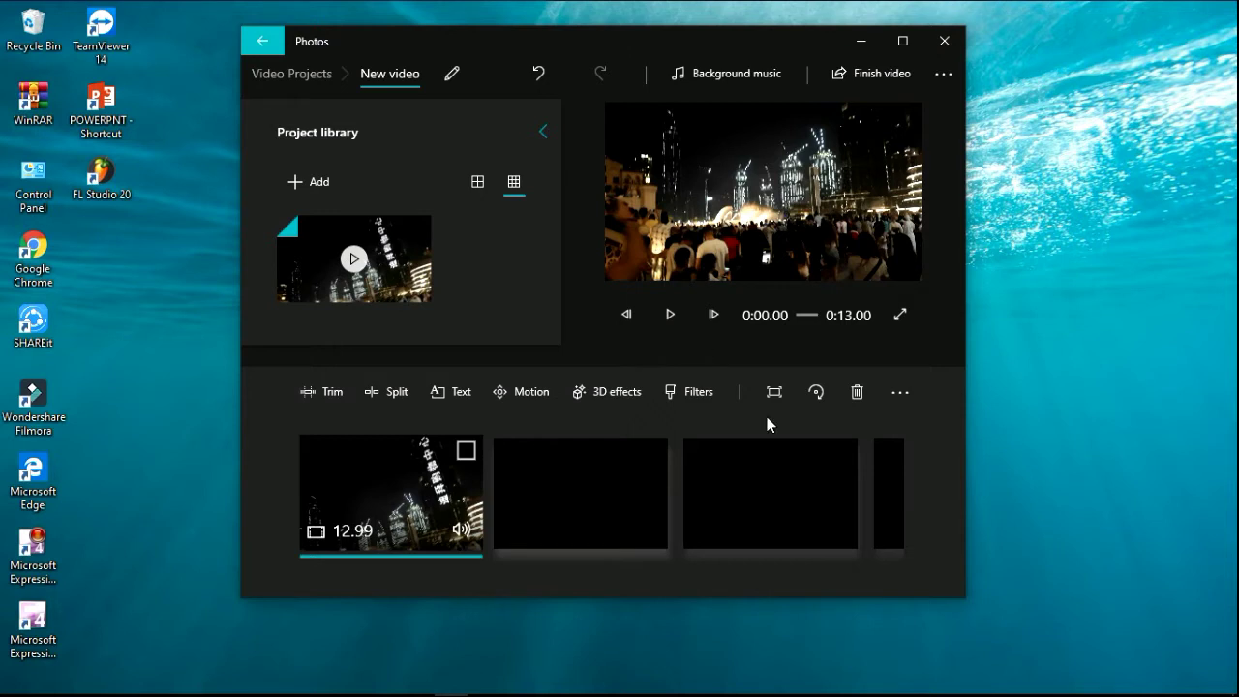
Delete the clip from the storyboard and minimize the Photos window.
click(467, 450)
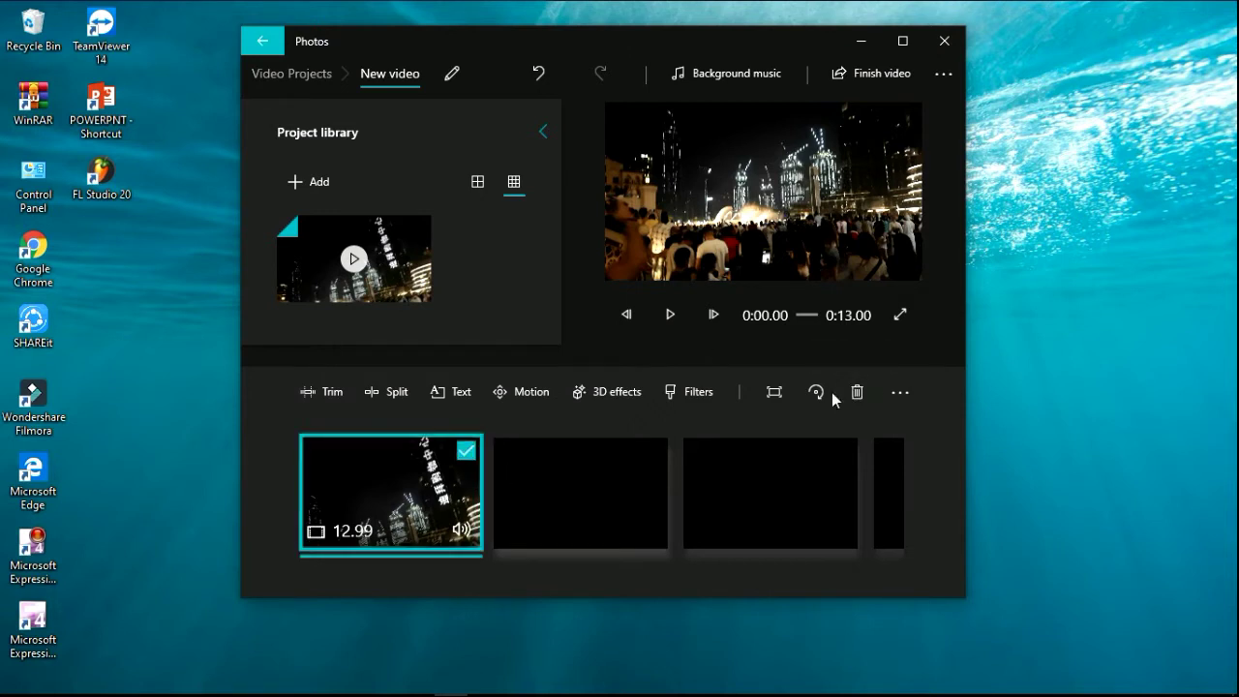
click(857, 392)
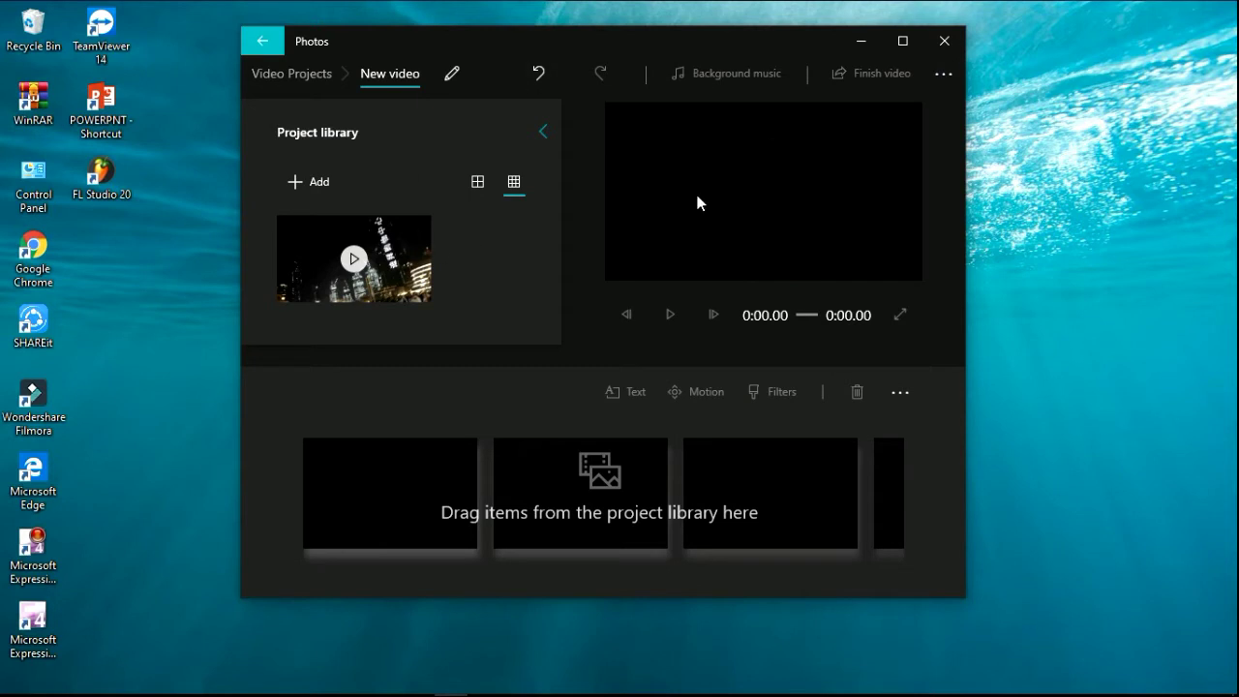
click(863, 43)
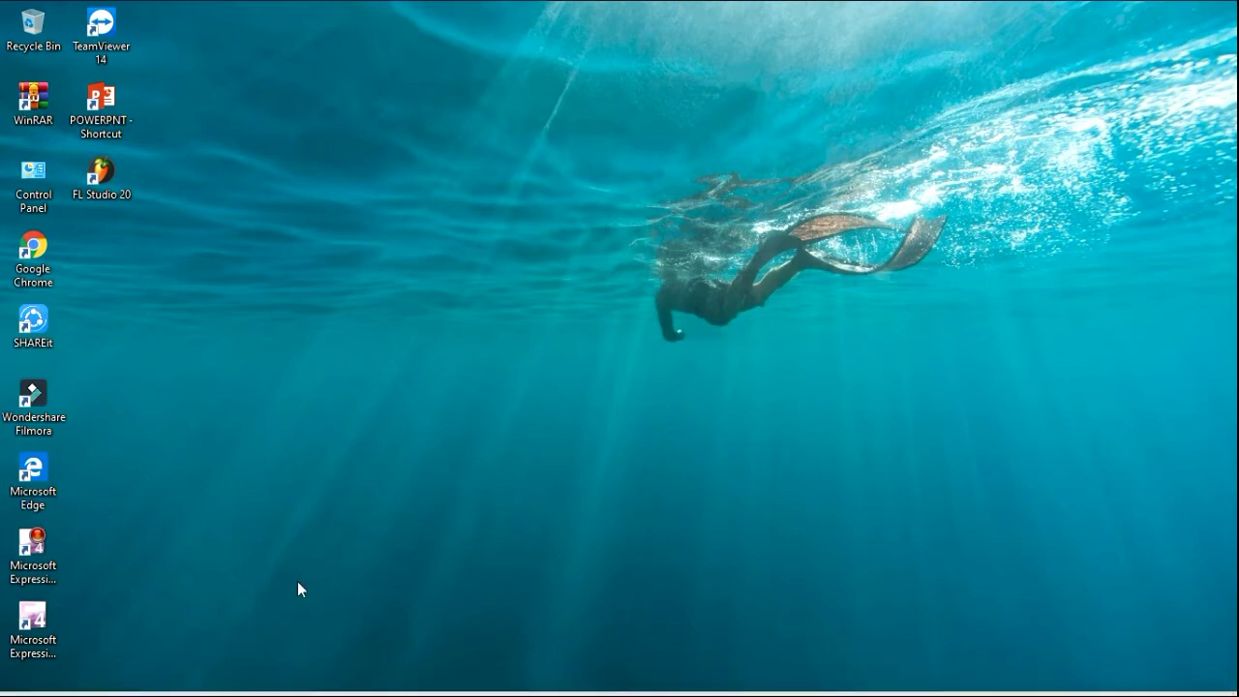
Open Windows Settings and go to the Colors page of the Personalization settings.
mouse_move(463, 695)
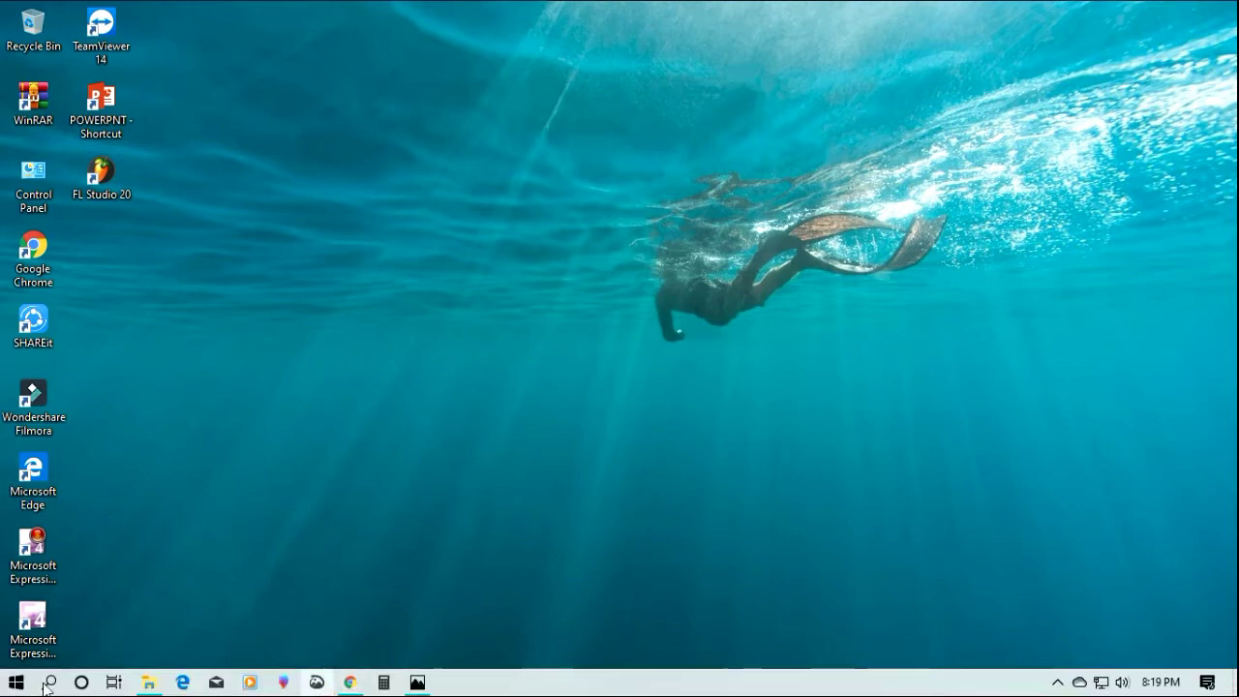
click(15, 686)
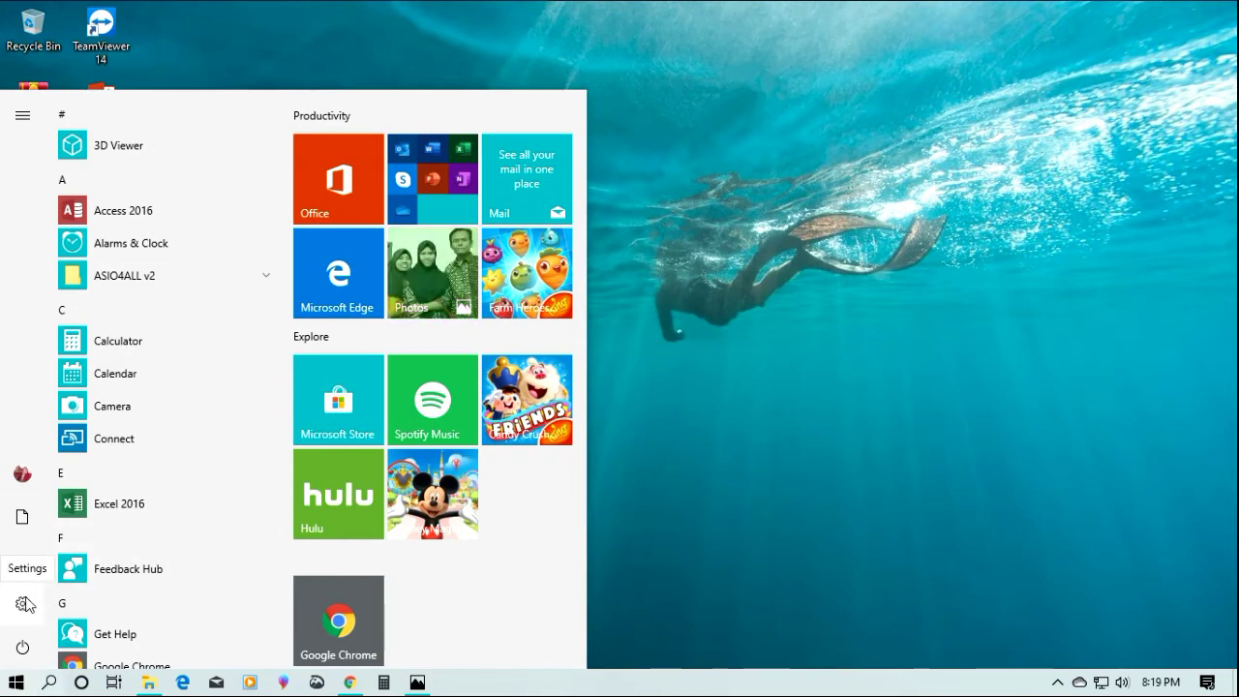
click(23, 606)
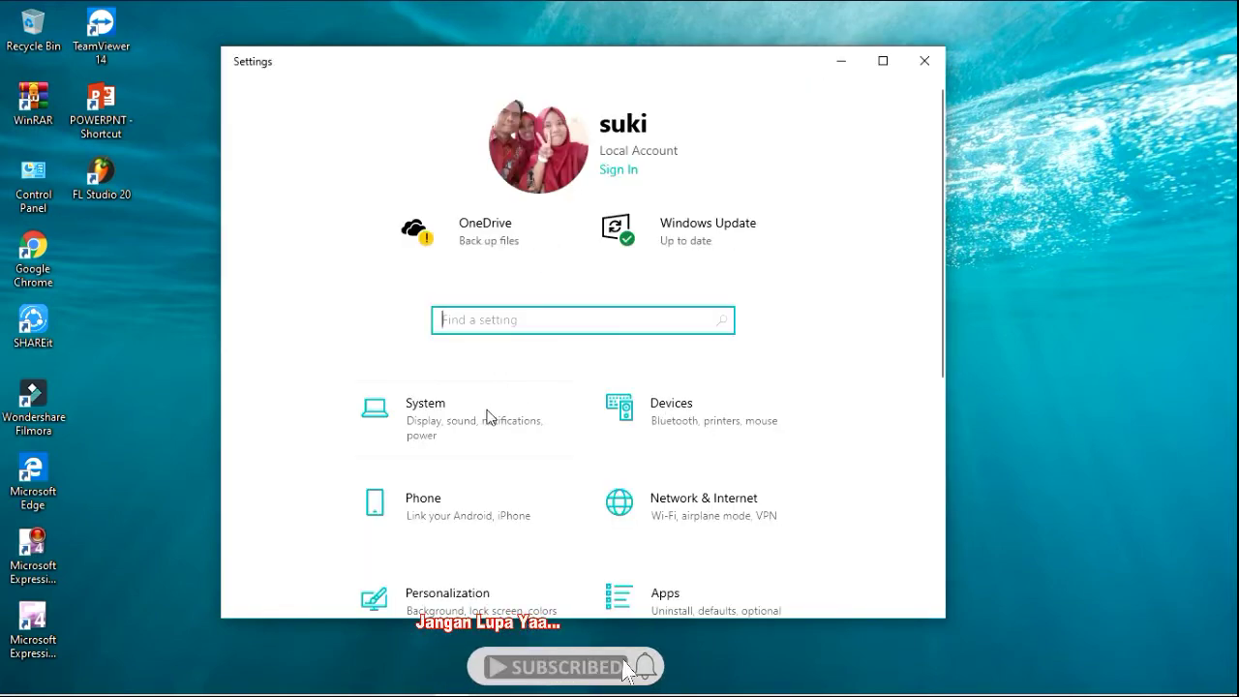
scroll(487, 416, down, 5)
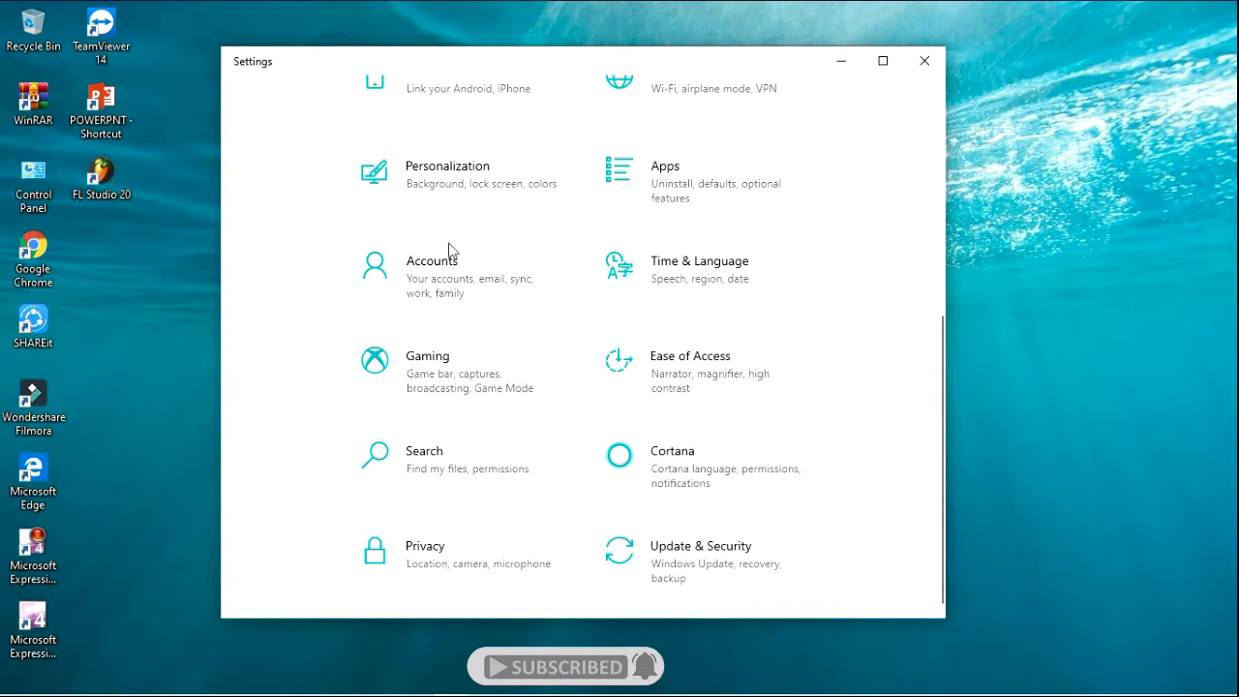
scroll(453, 253, up, 2)
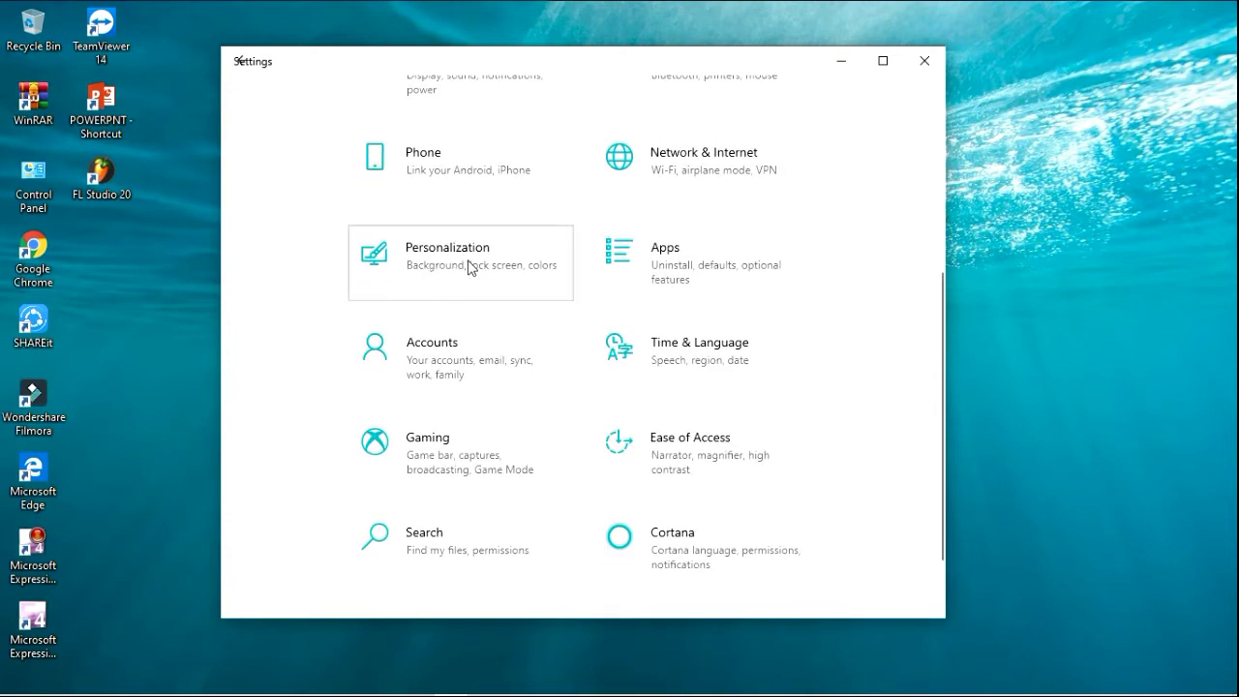
click(469, 267)
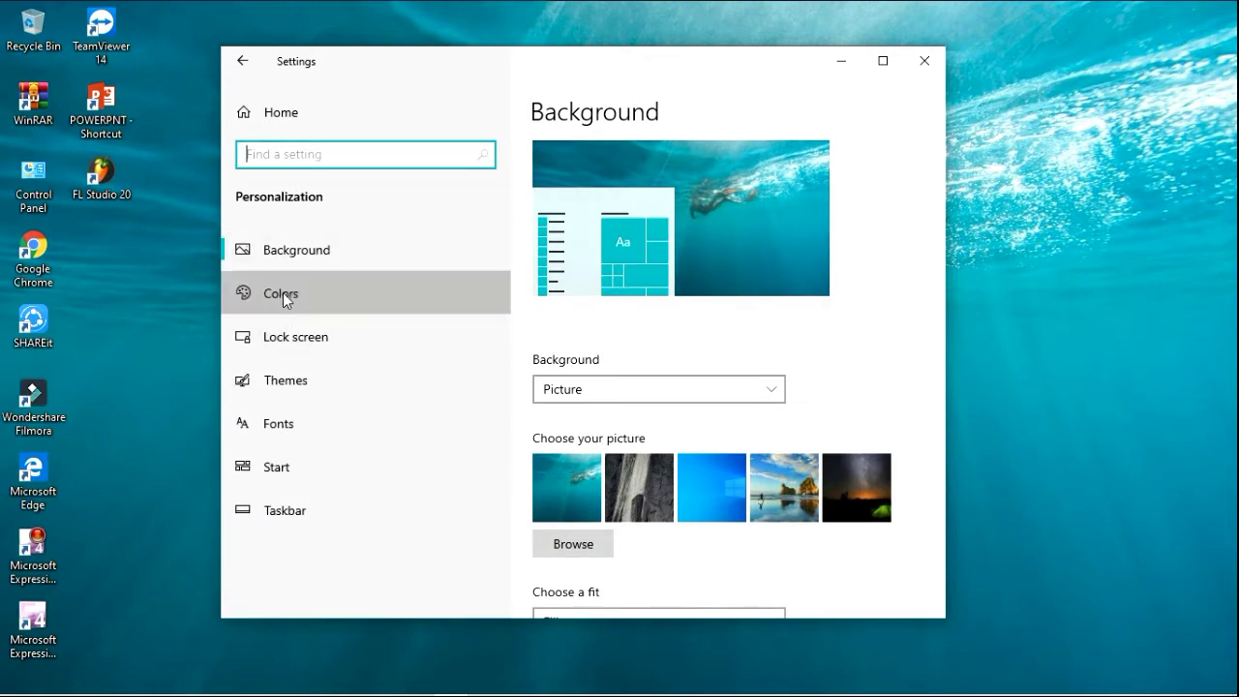
click(283, 292)
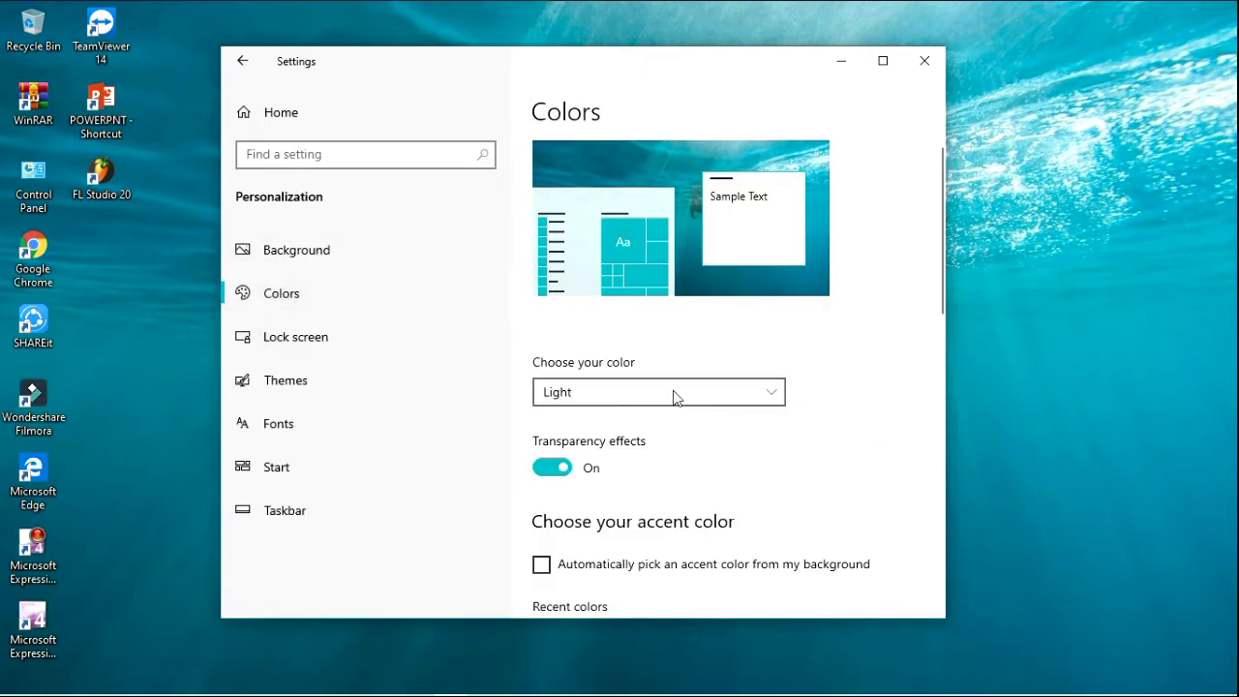
Set the Windows color mode to Dark and minimize the Settings window.
click(778, 393)
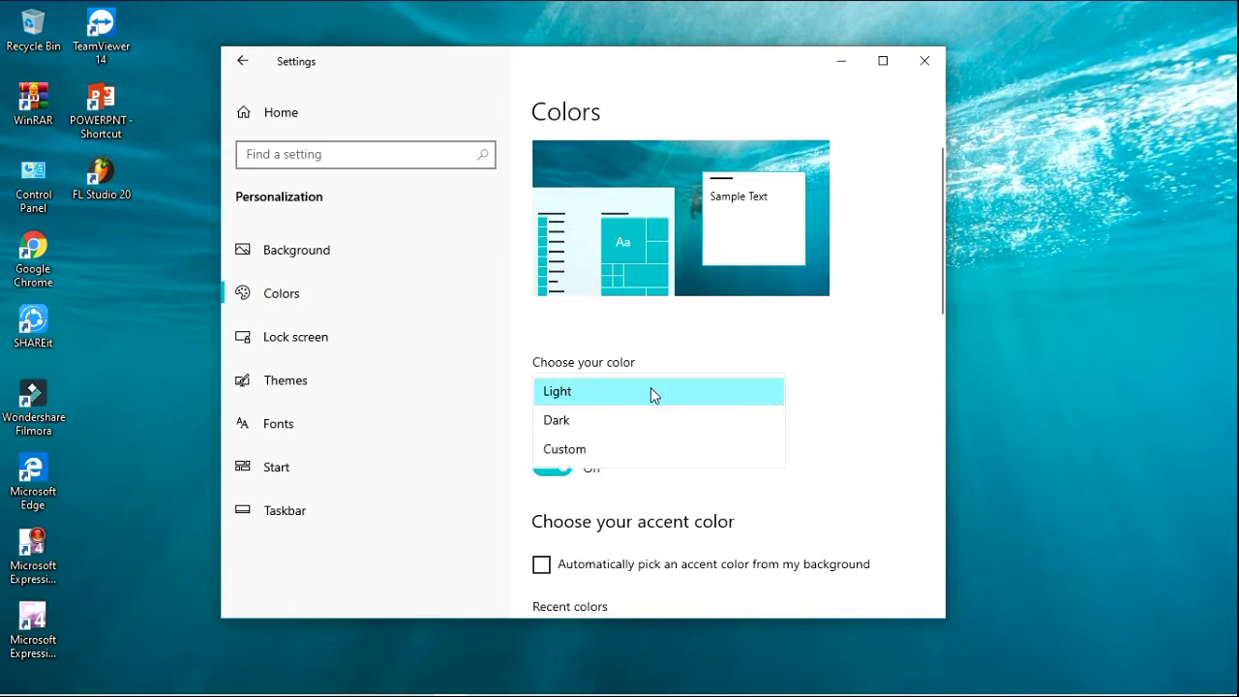
click(556, 419)
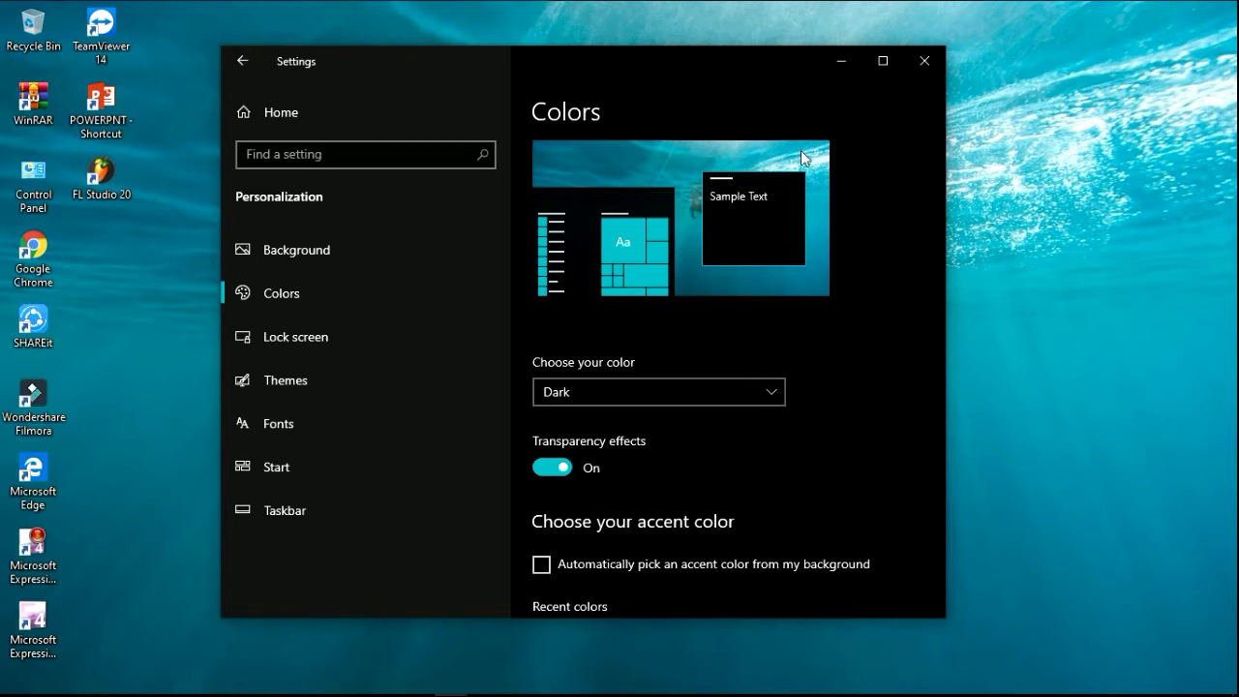
click(842, 64)
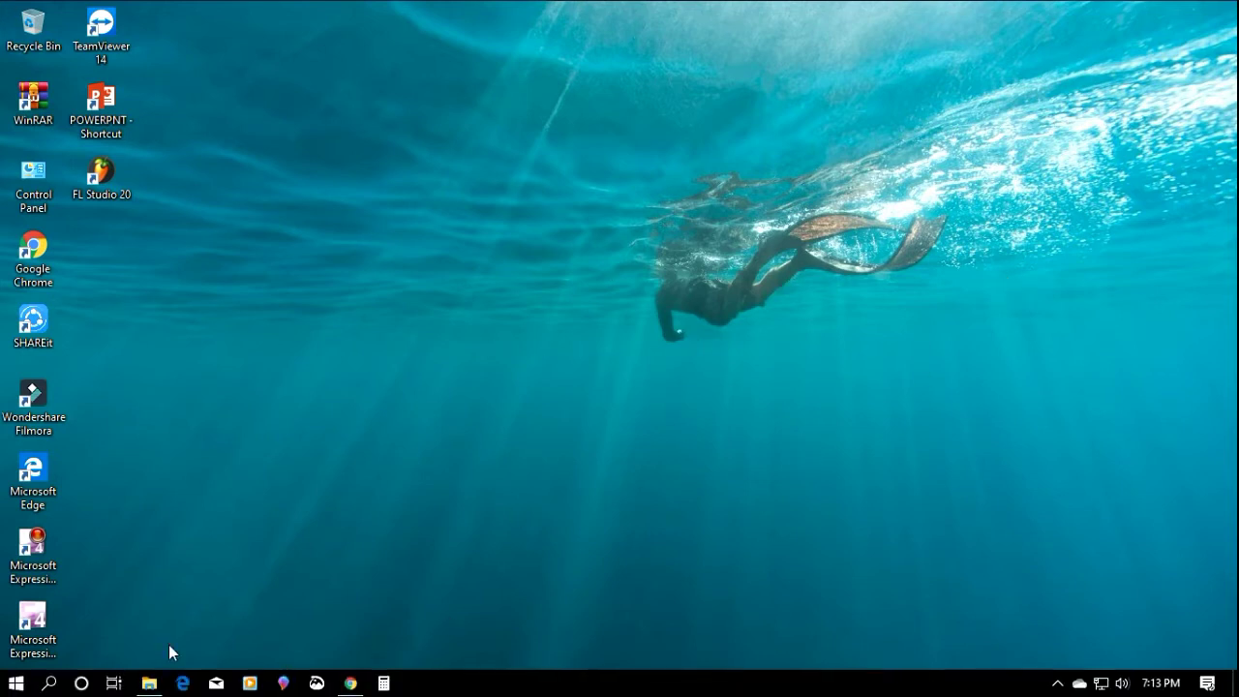
Search Windows for "sni" and open the Snip & Sketch app.
click(51, 683)
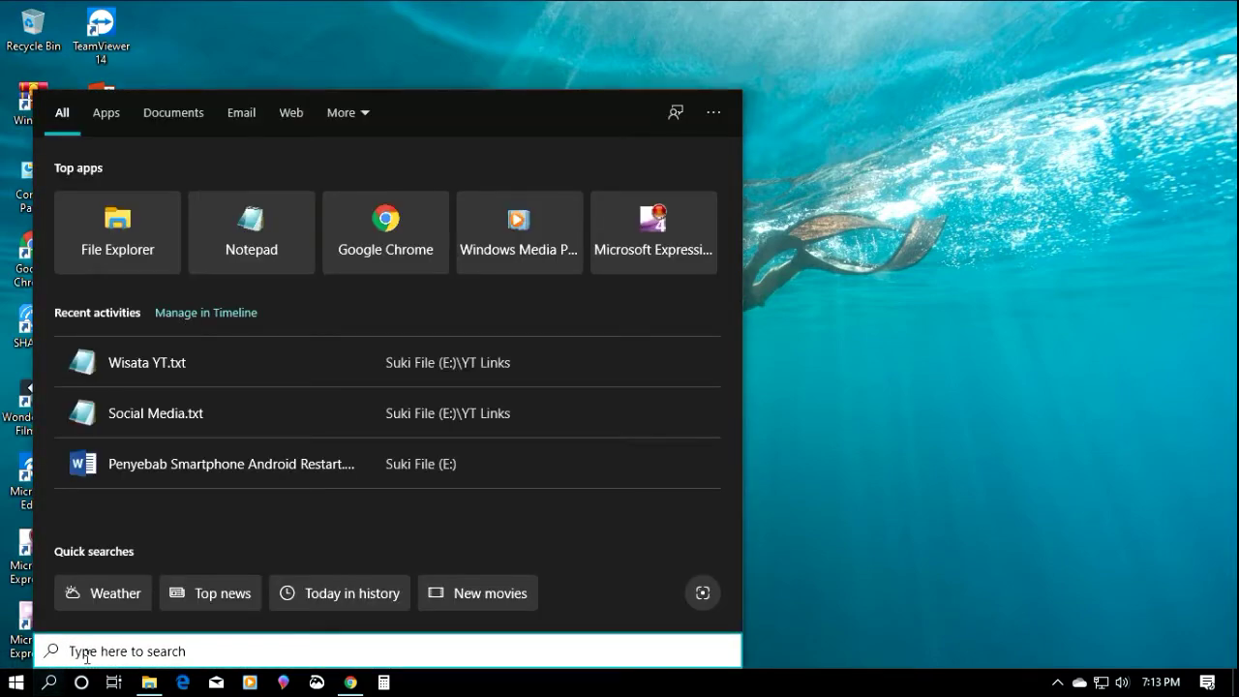
text(sni)
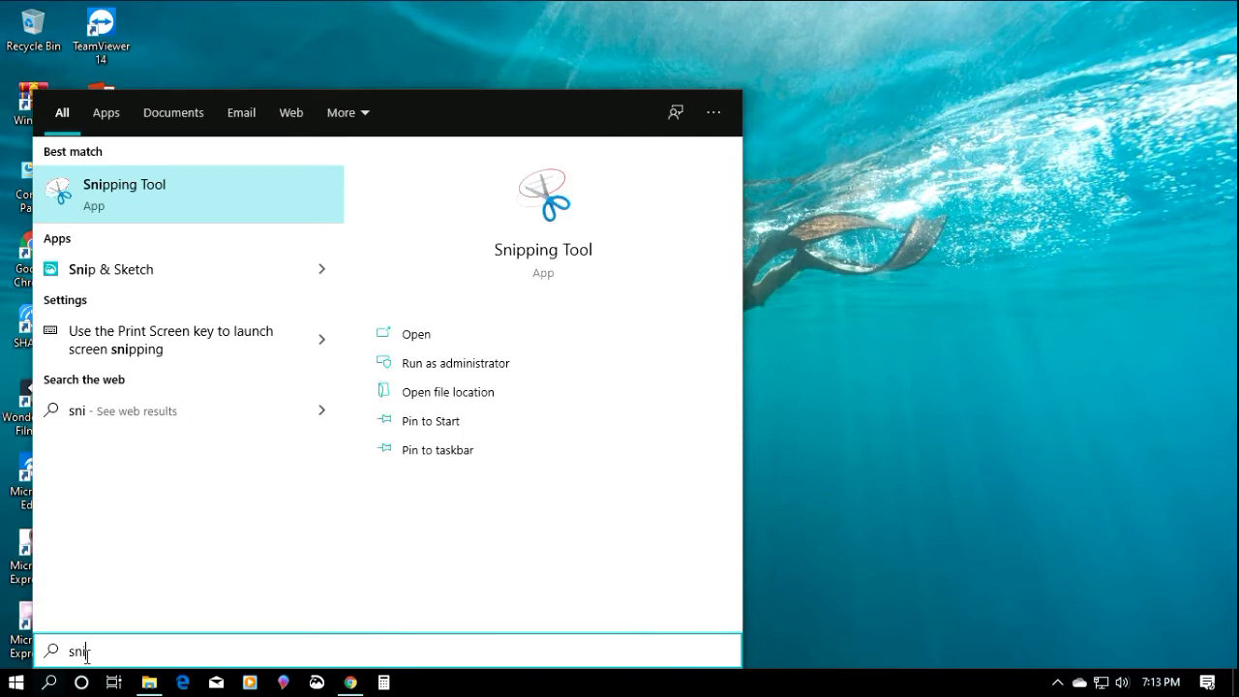
click(129, 270)
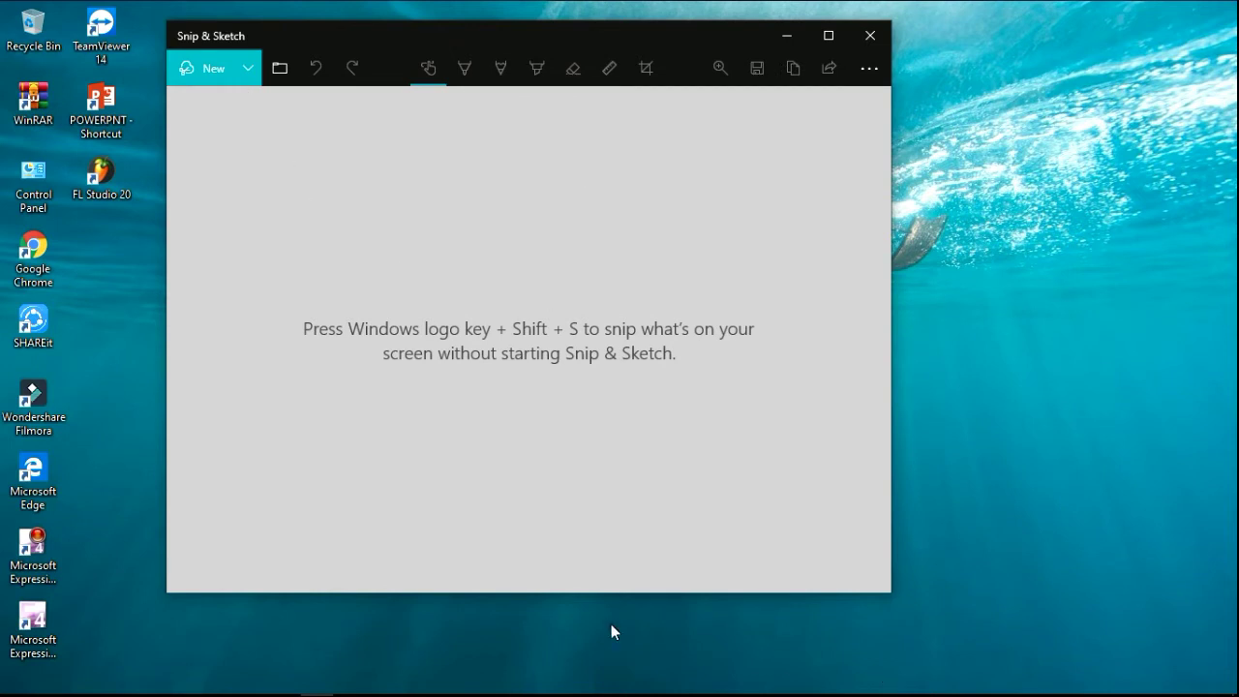
Switch to Google Chrome with the YouTube home page and restore its maximized window to a smaller size.
mouse_move(300, 690)
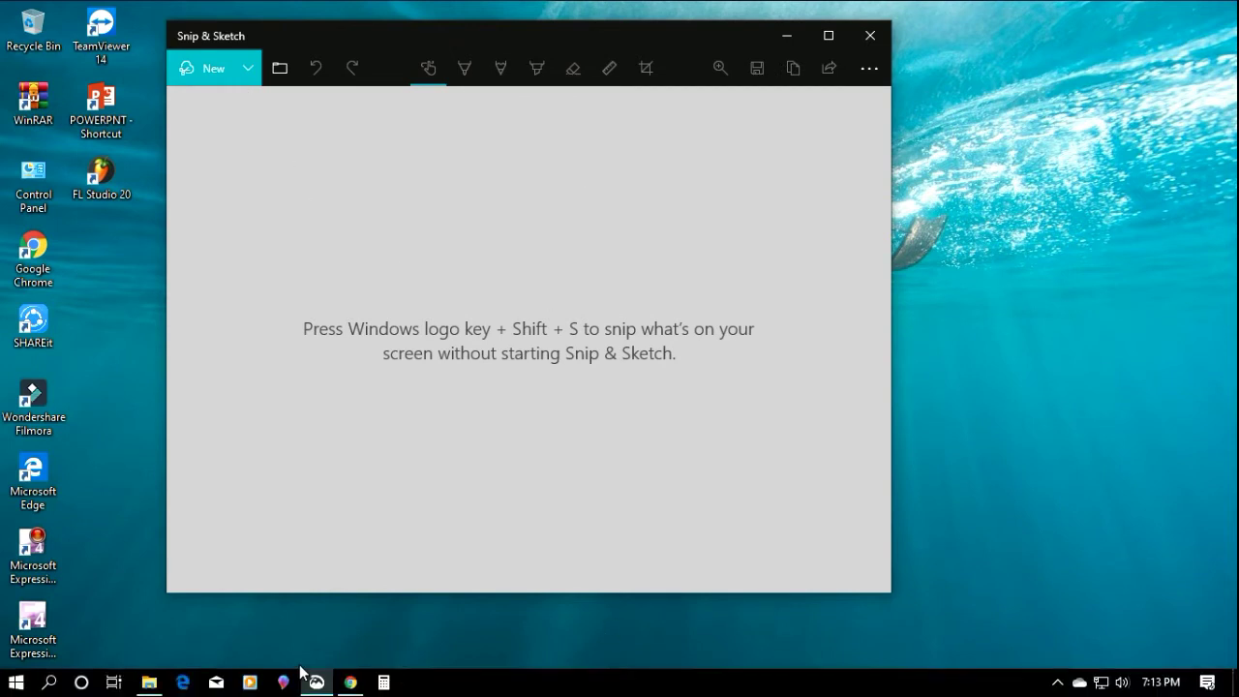
click(347, 684)
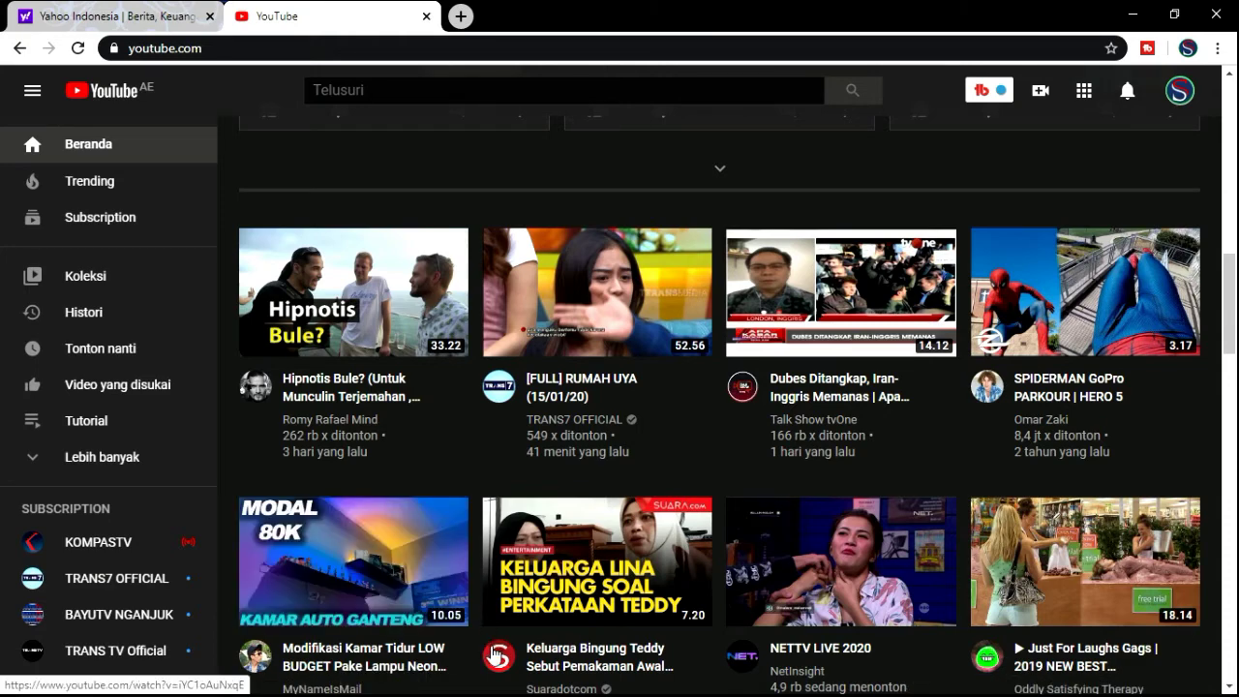
click(1183, 24)
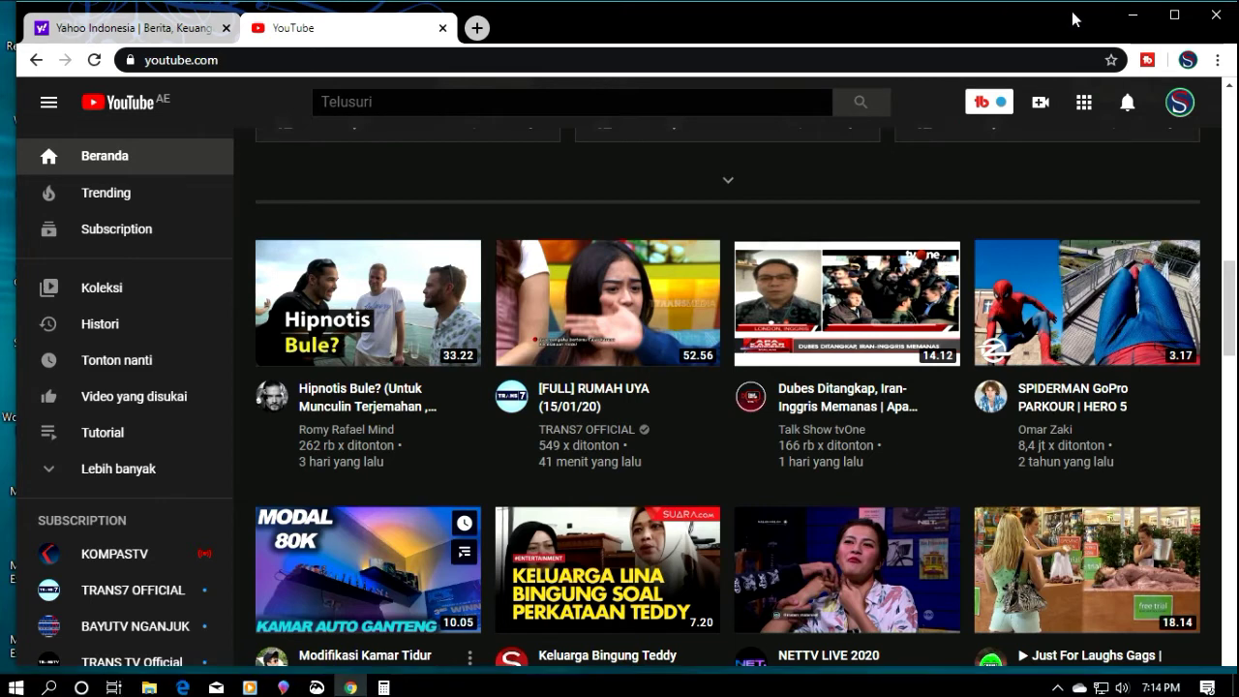
Switch back to Snip & Sketch and take an immediate rectangular snip covering the YouTube browser window.
click(317, 682)
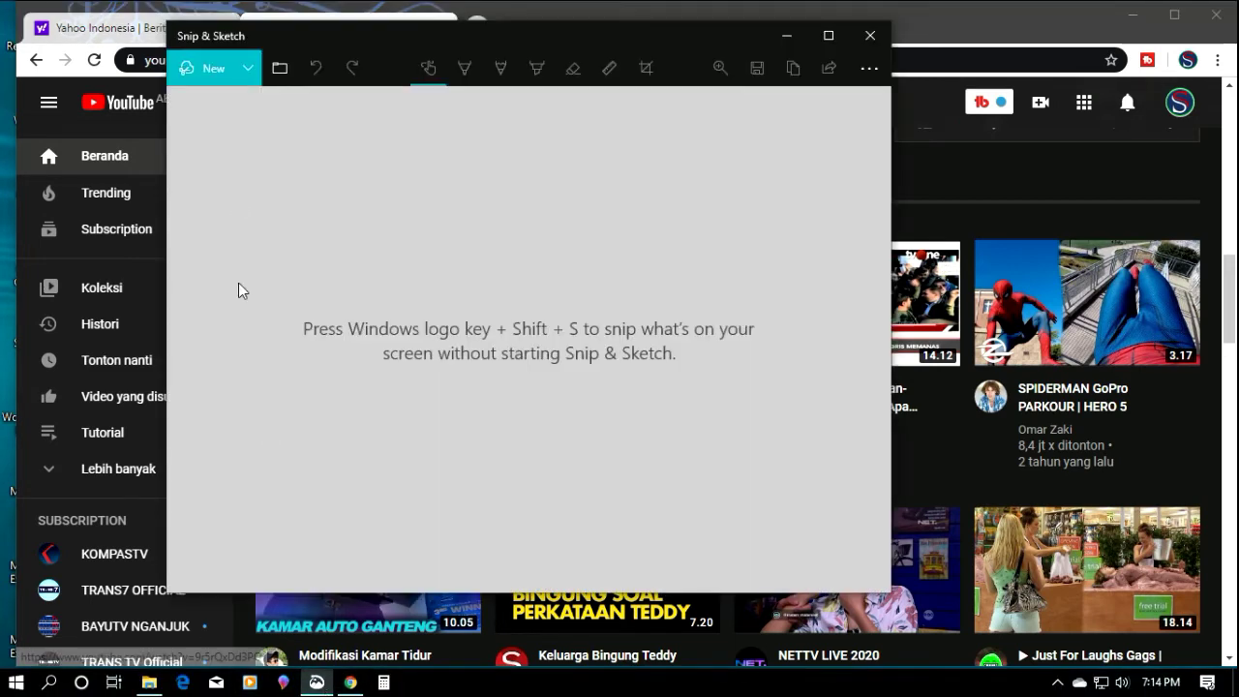
click(250, 70)
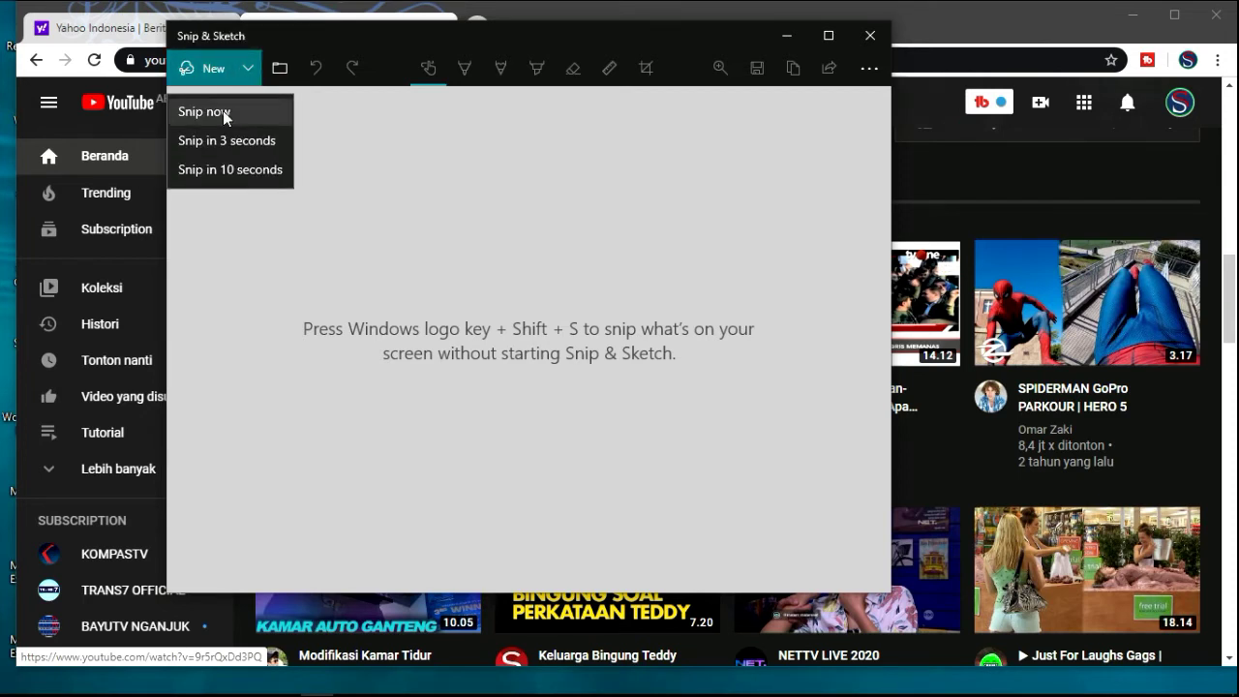
click(203, 111)
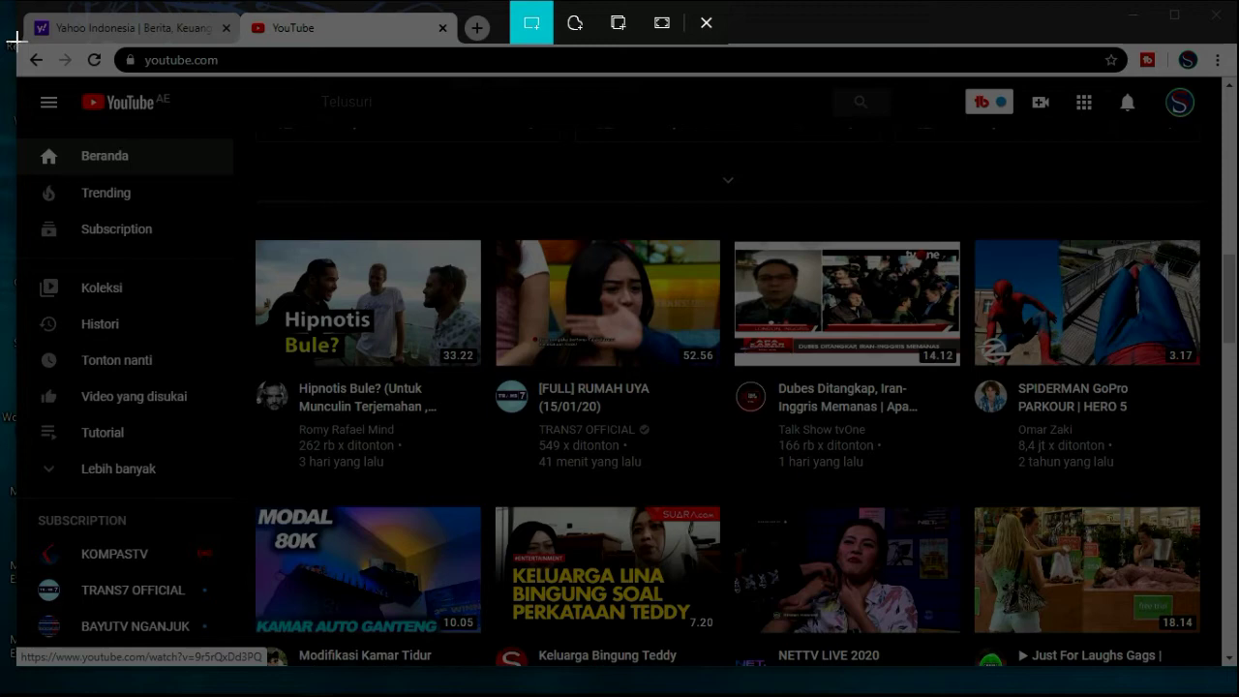
mouse_move(18, 39)
mouse_down()
mouse_move(1090, 62)
mouse_move(1231, 249)
mouse_move(1119, 662)
mouse_move(1157, 683)
mouse_move(1231, 671)
mouse_up()
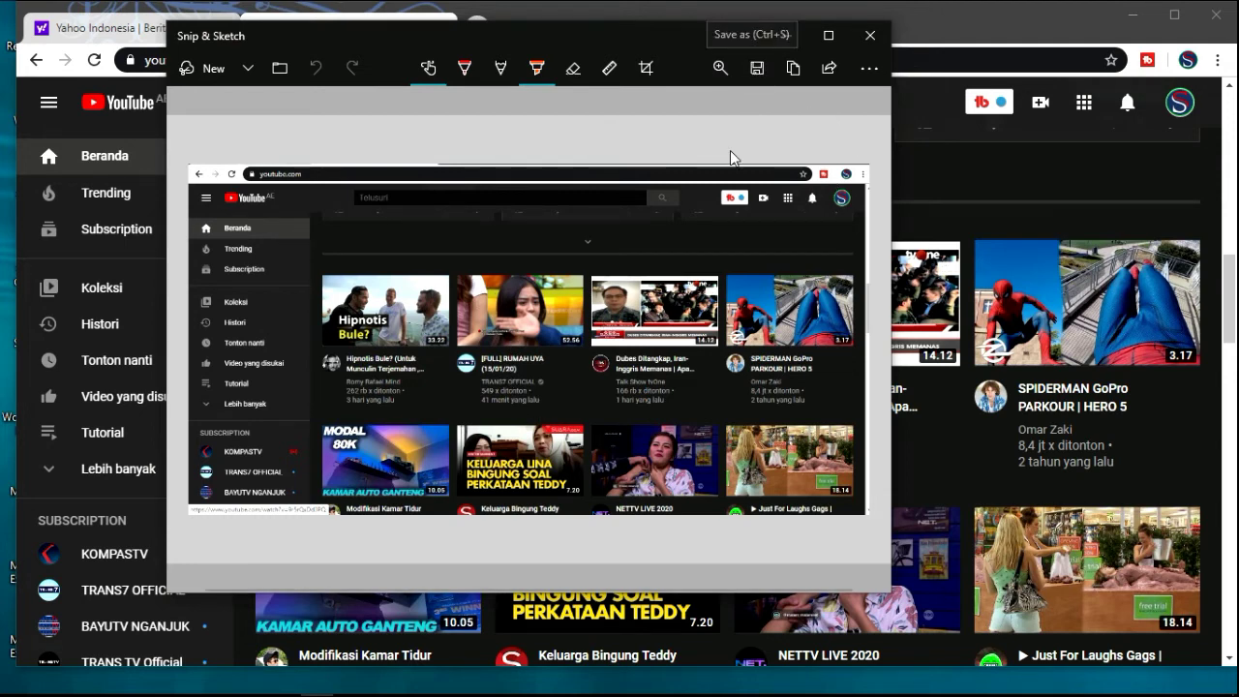
click(758, 71)
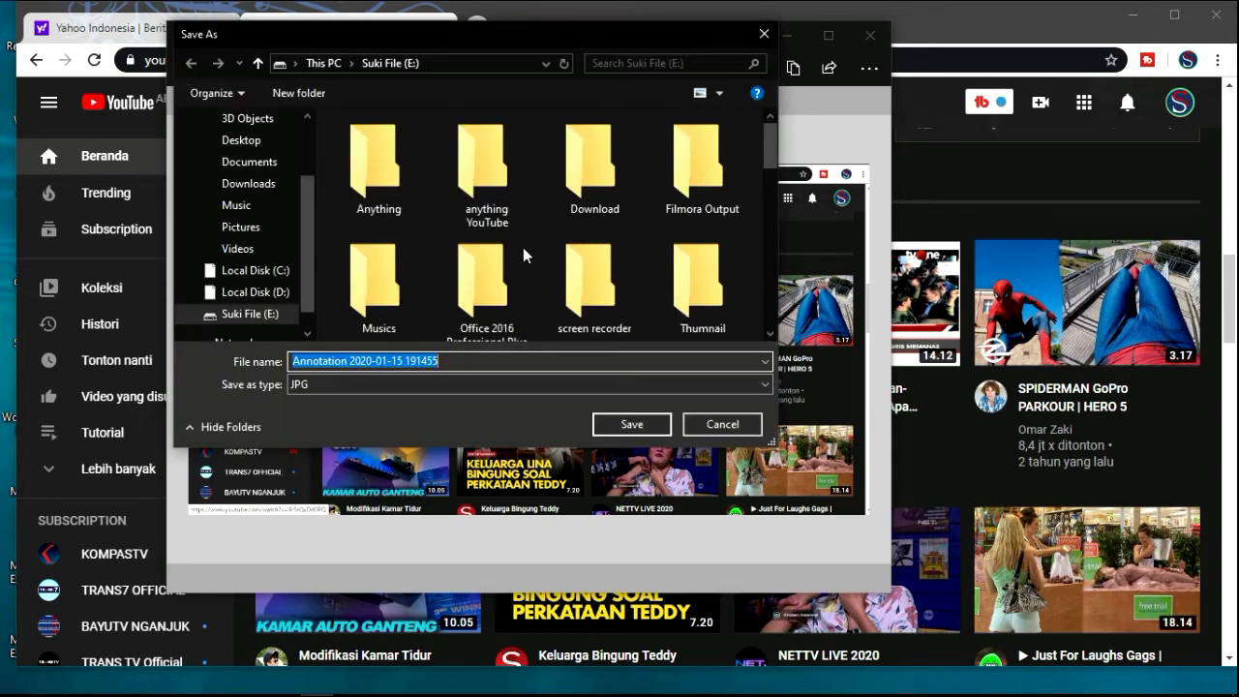
click(248, 211)
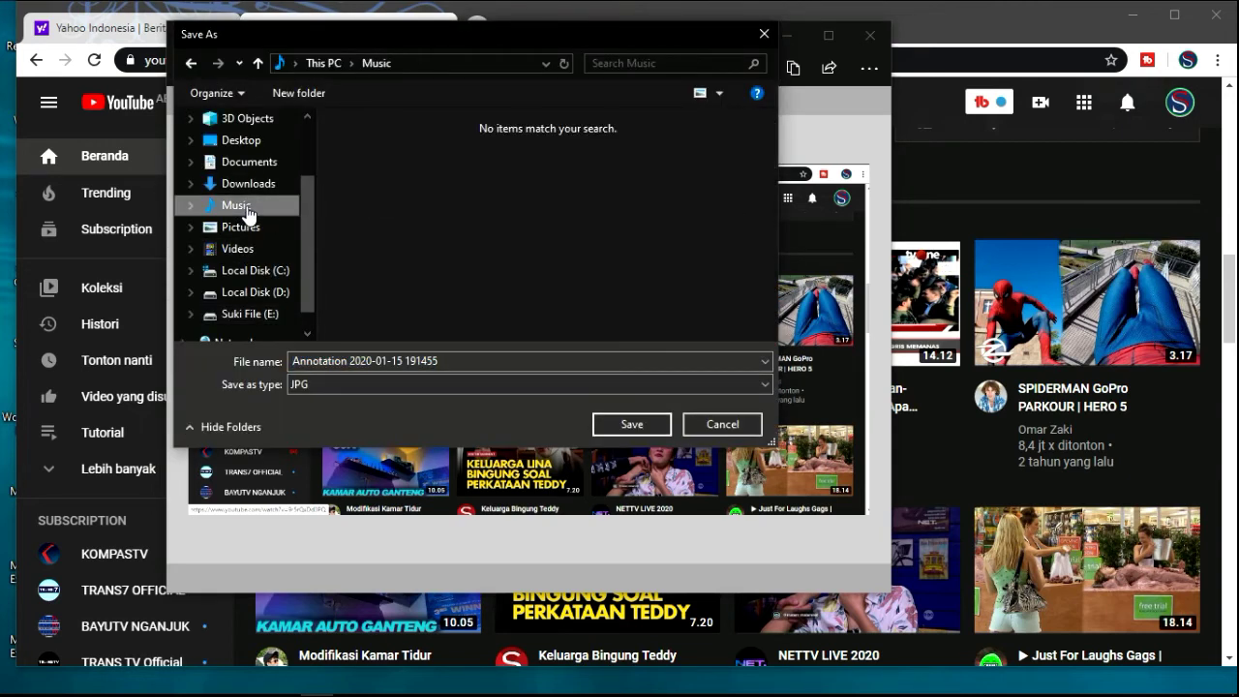
click(451, 361)
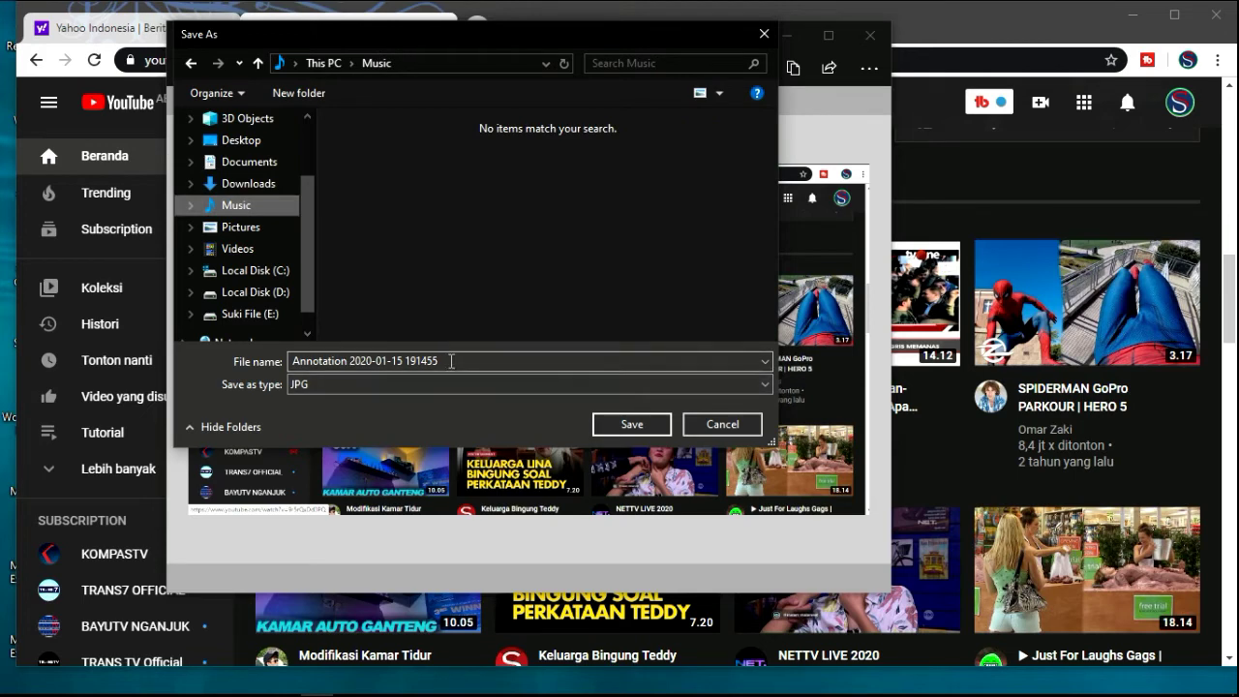
click(632, 427)
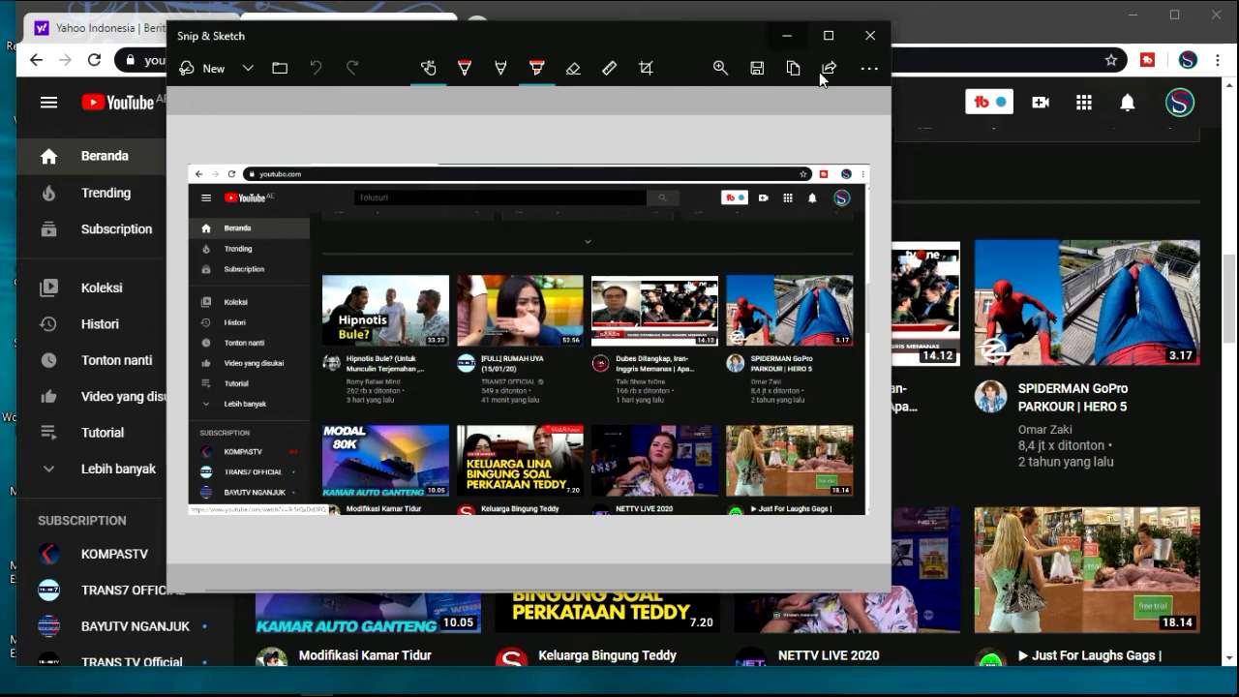
click(870, 35)
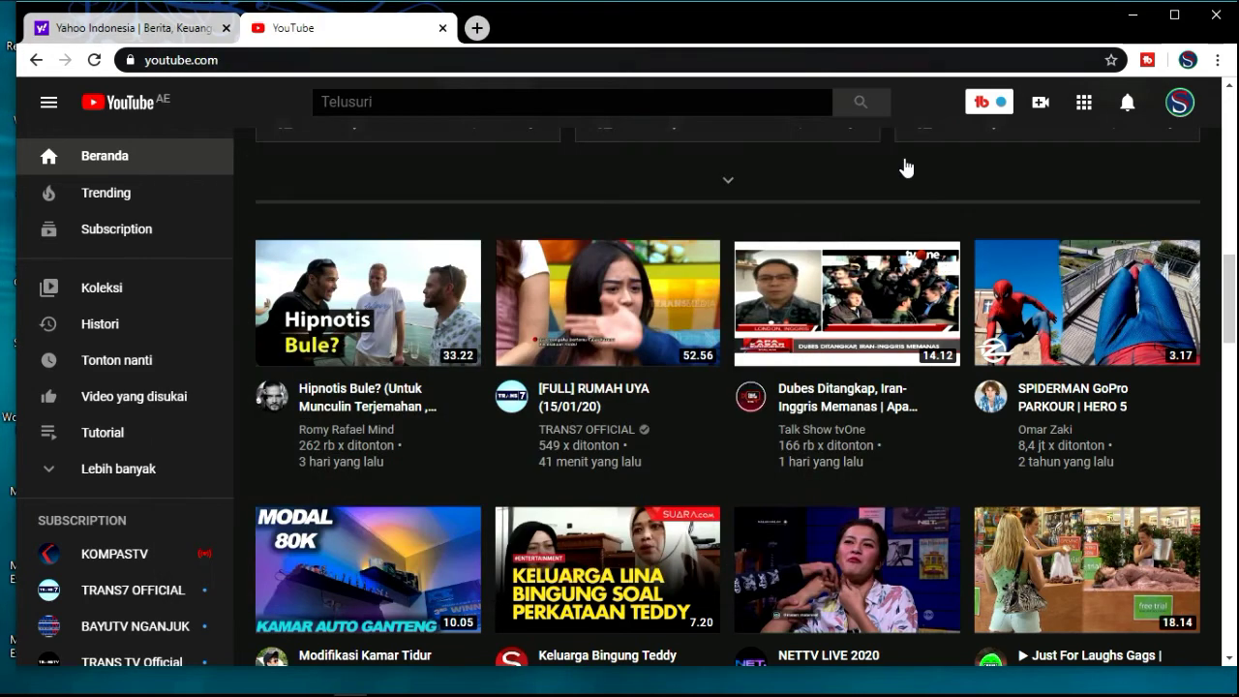
Minimize the browser, view the saved snip from the Music folder in File Explorer, then close the image and minimize the folder window.
click(1133, 16)
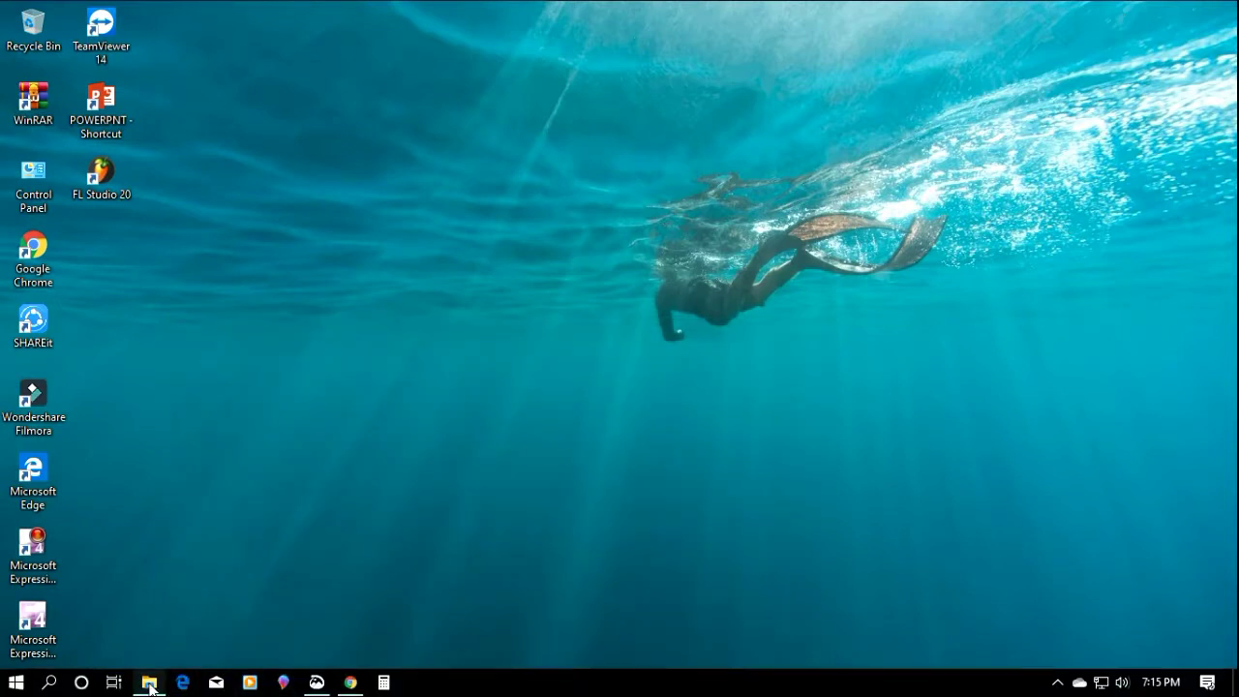
click(152, 686)
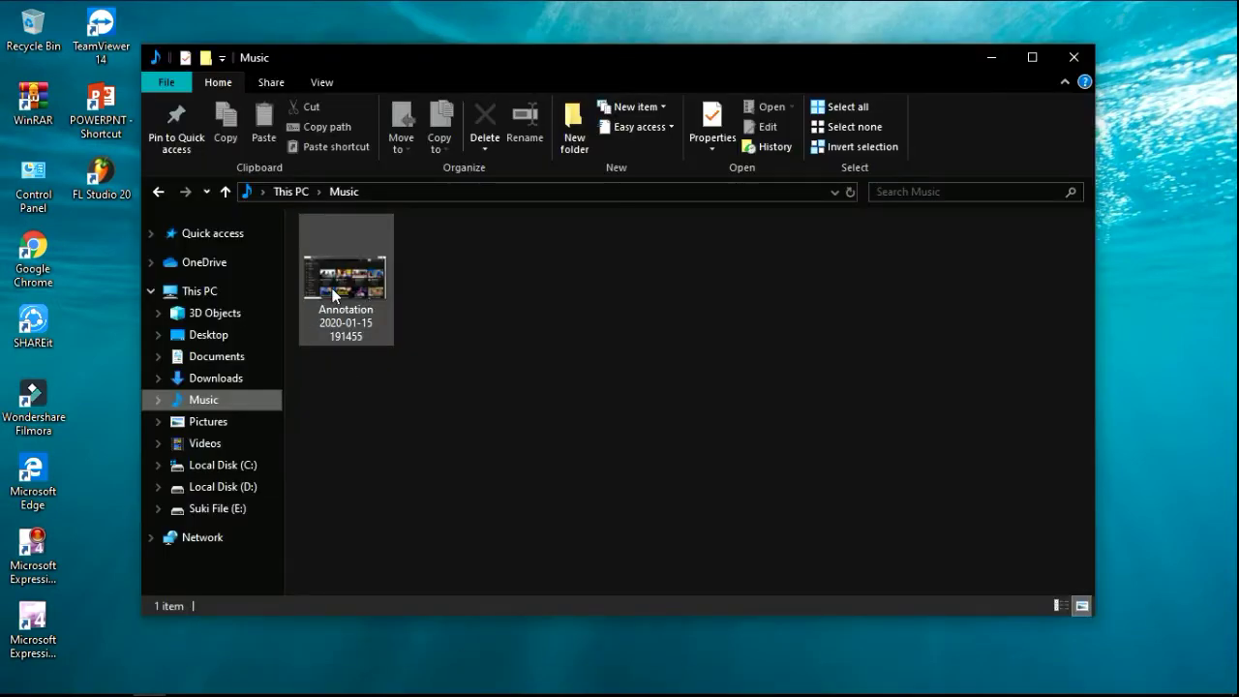
click(348, 282)
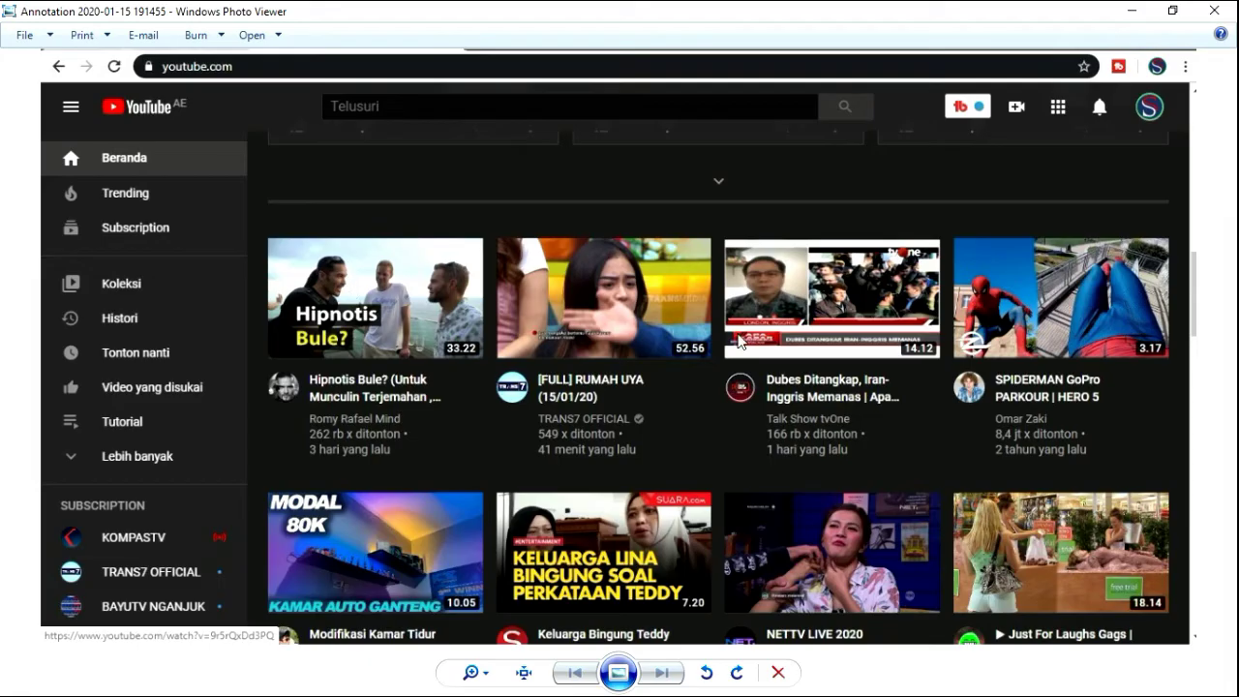
scroll(893, 290, up, 1)
scroll(833, 378, down, 1)
click(1216, 11)
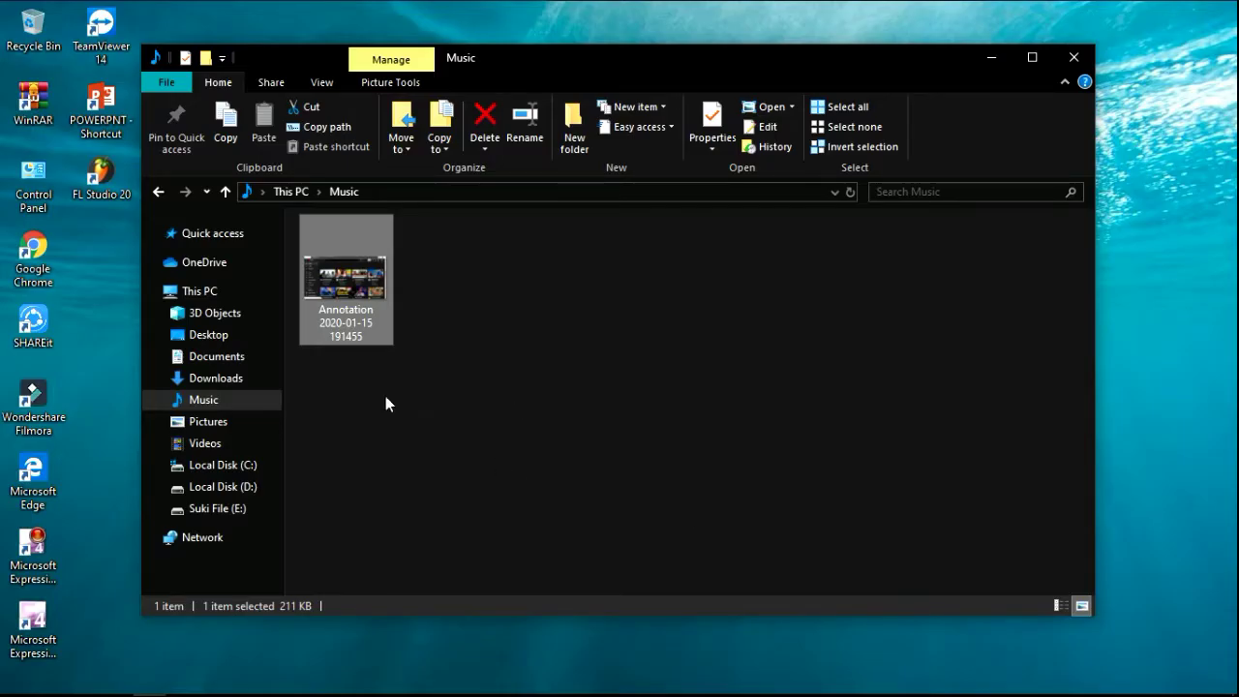
click(991, 58)
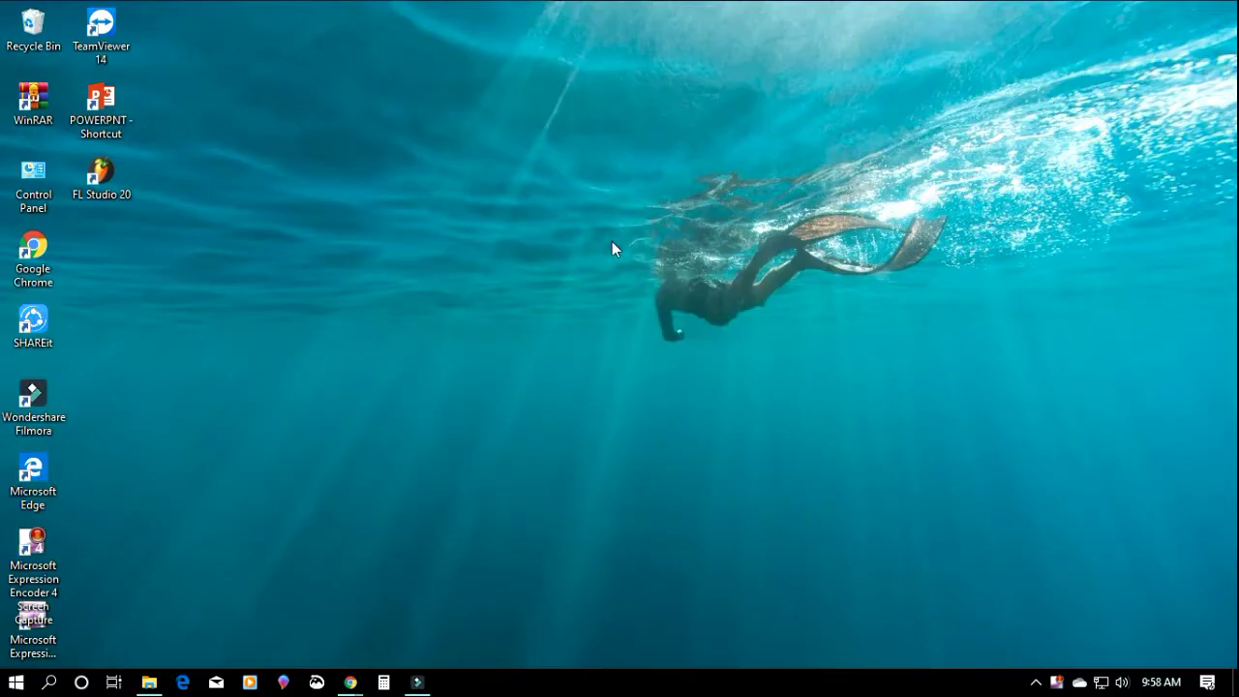
Search Windows for "cal" and open the Calculator app.
click(48, 681)
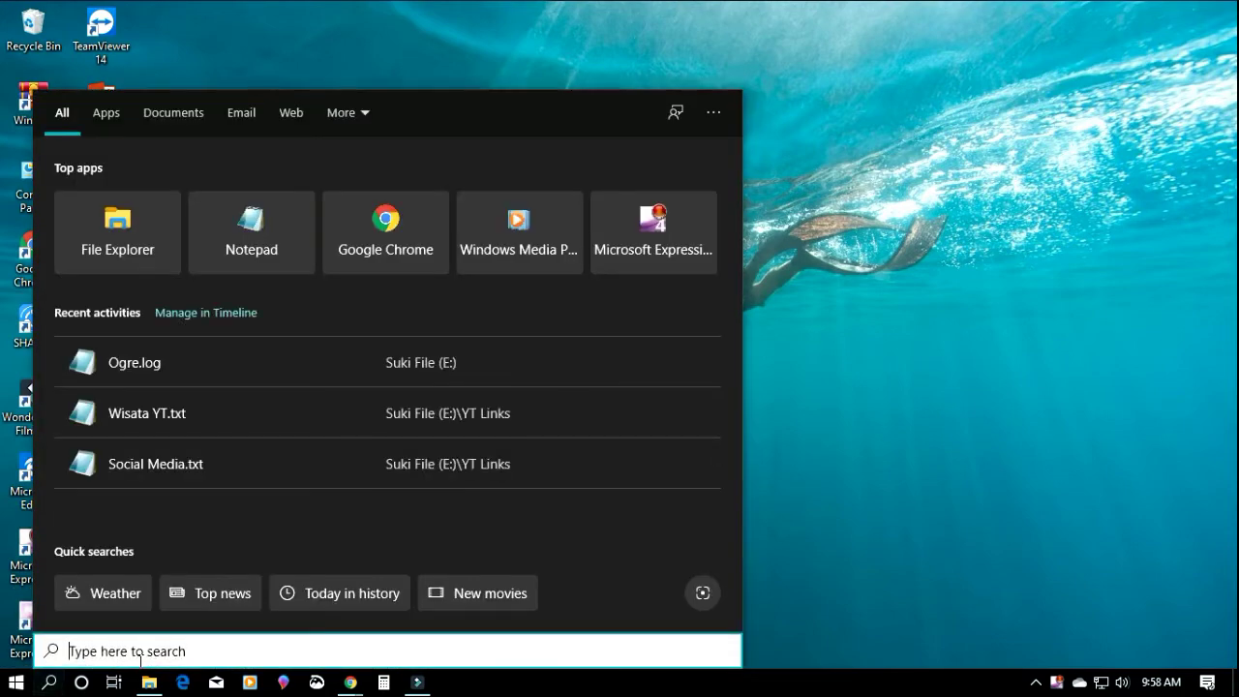
text(cal)
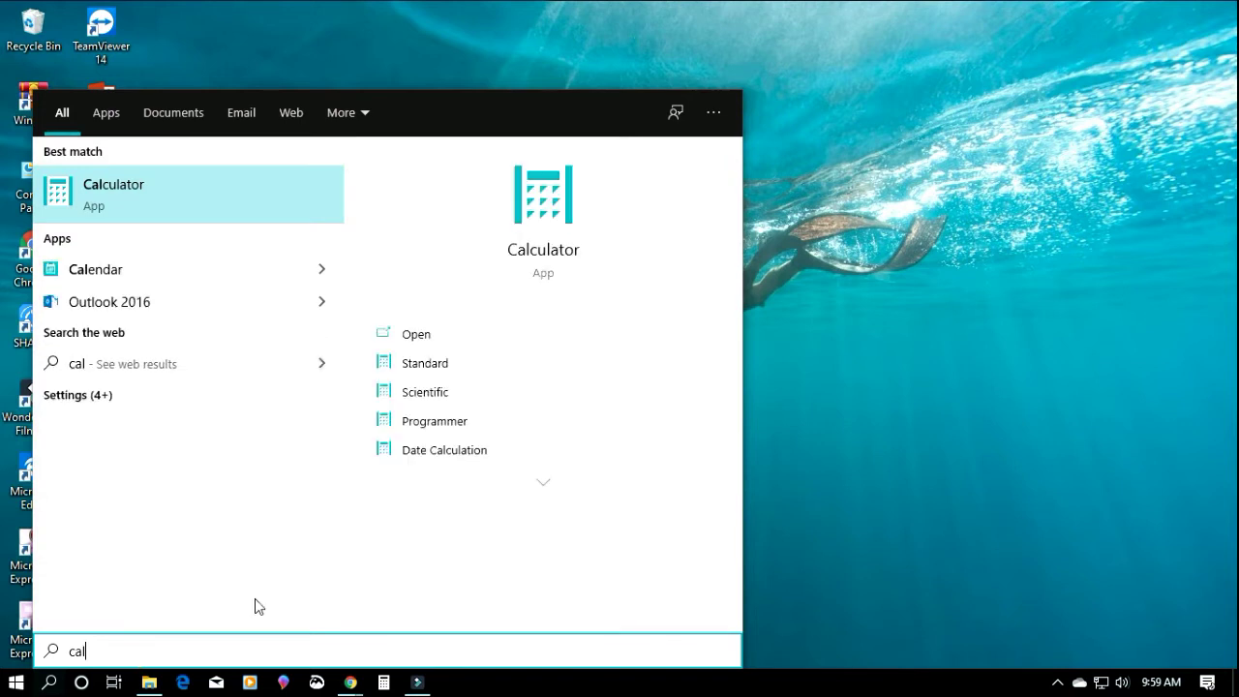
click(548, 254)
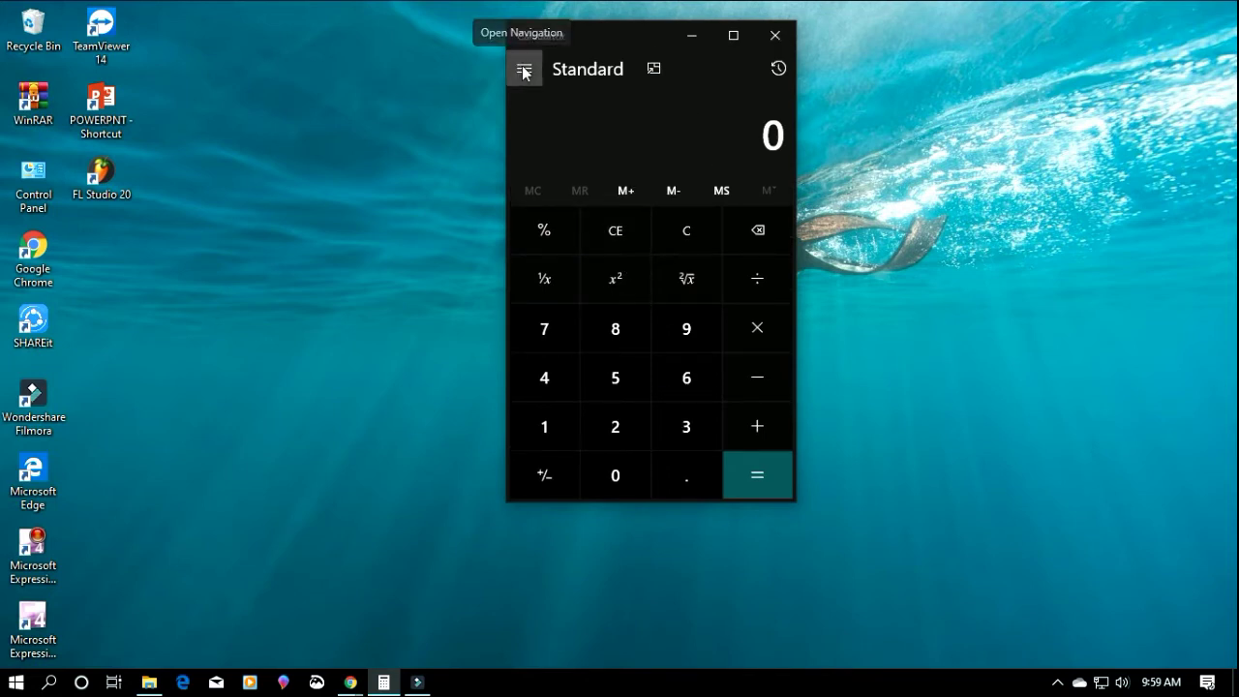
Select the calculator's Standard mode, then change it to Scientific mode.
click(523, 70)
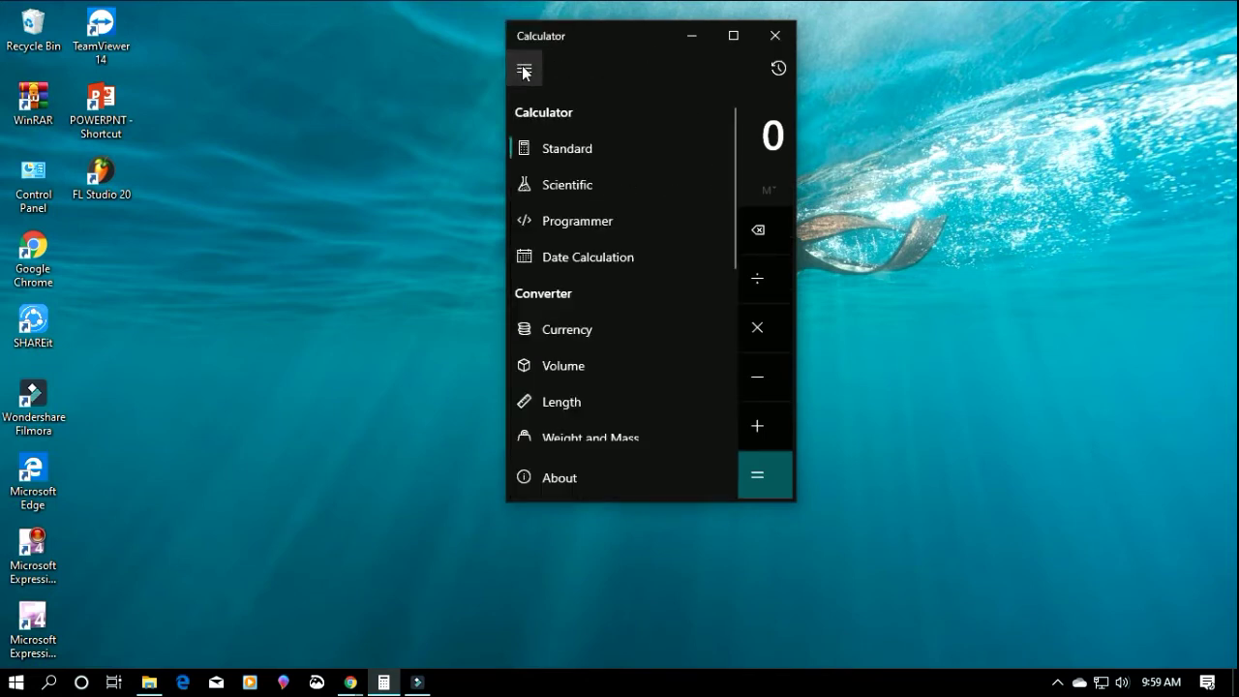
click(570, 145)
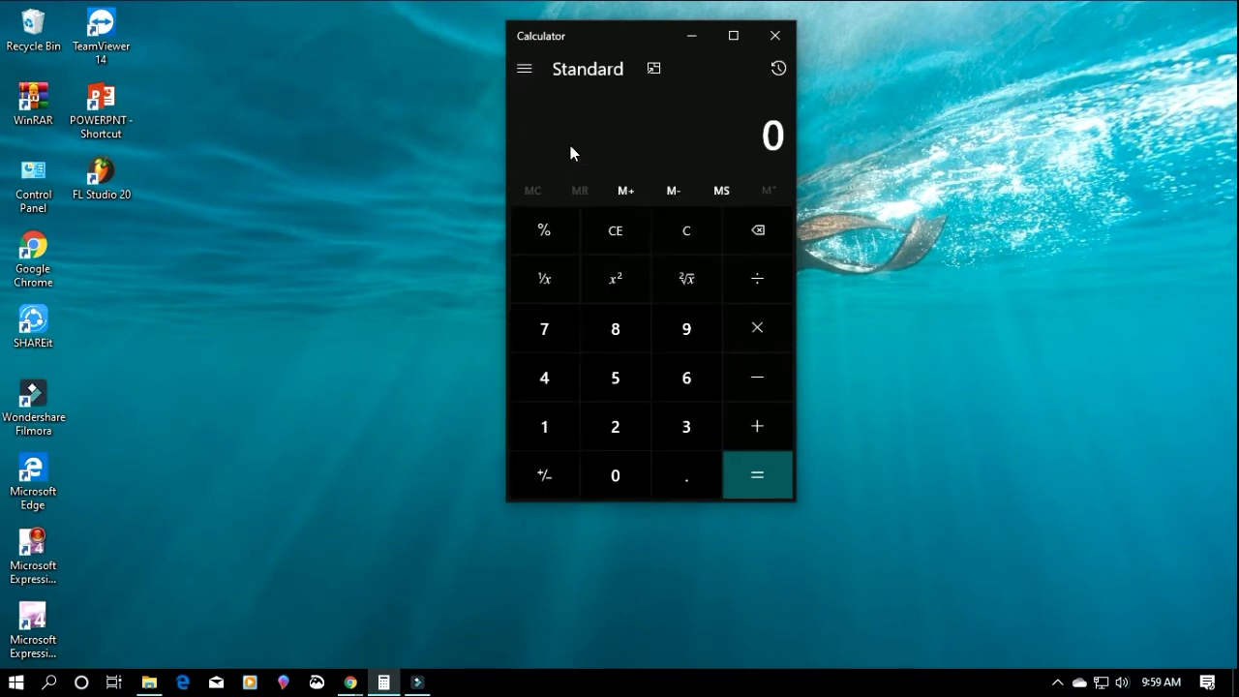
click(531, 70)
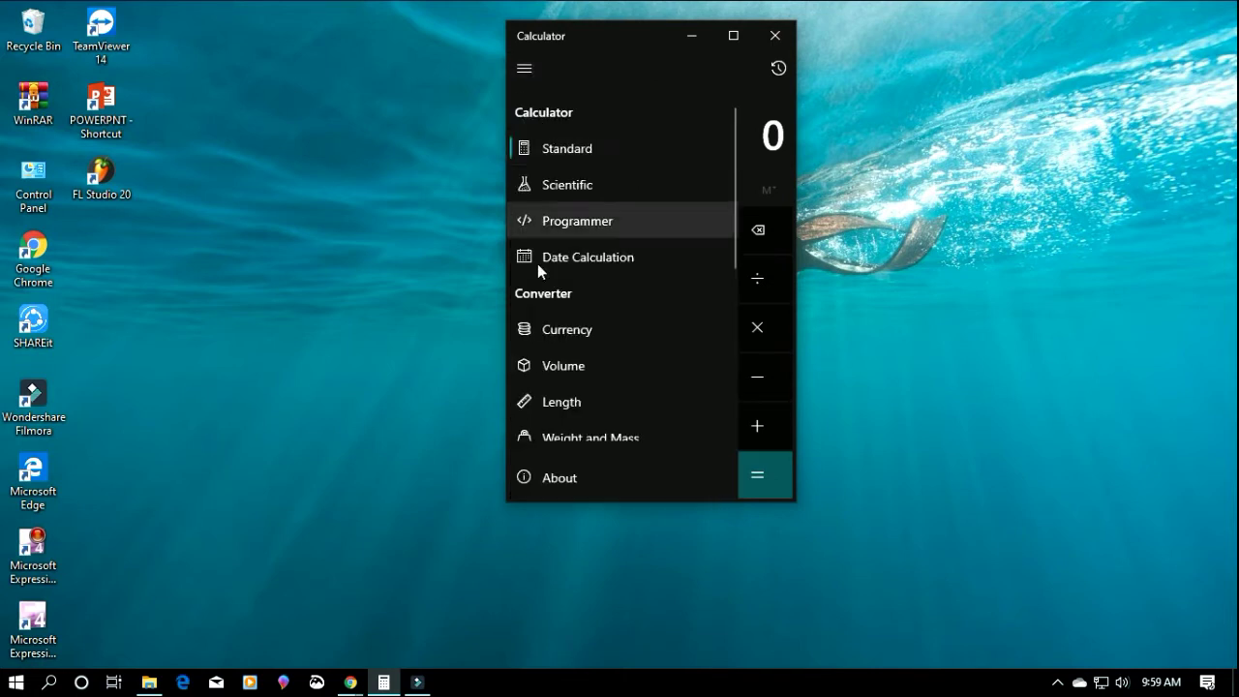
click(570, 186)
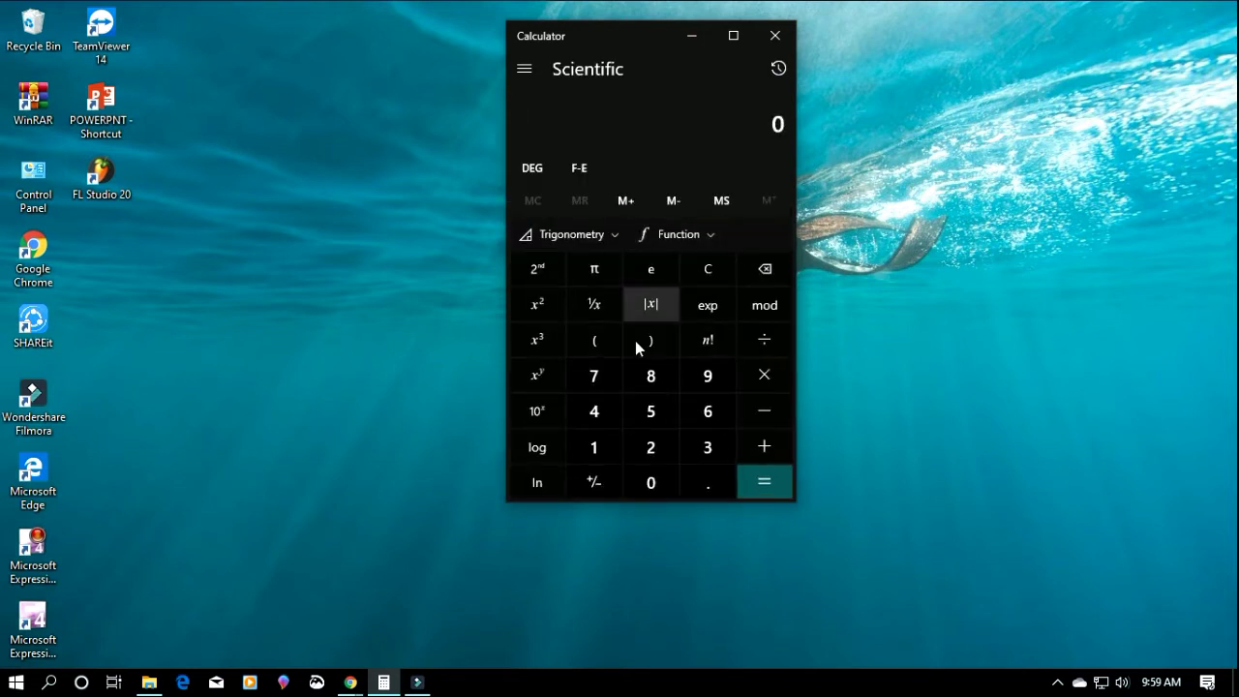
Switch the calculator to the Currency converter and convert 1 United Arab Emirates Dirham to Indonesian Rupiah.
click(524, 70)
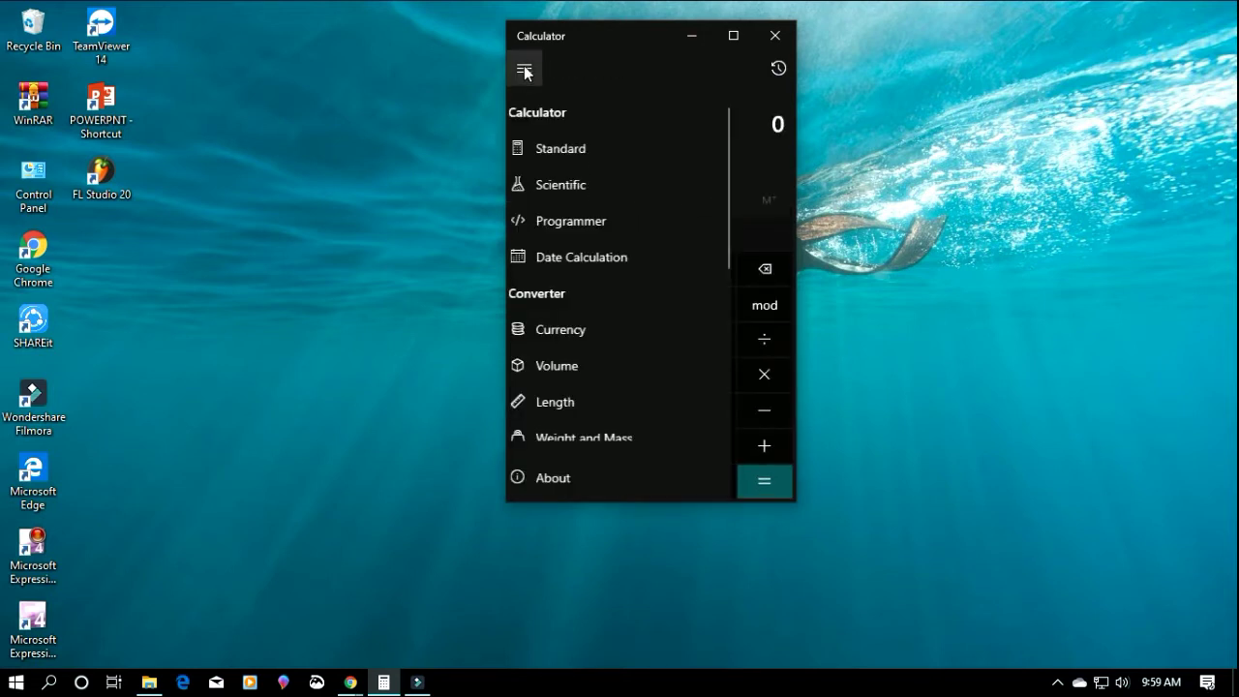
click(556, 328)
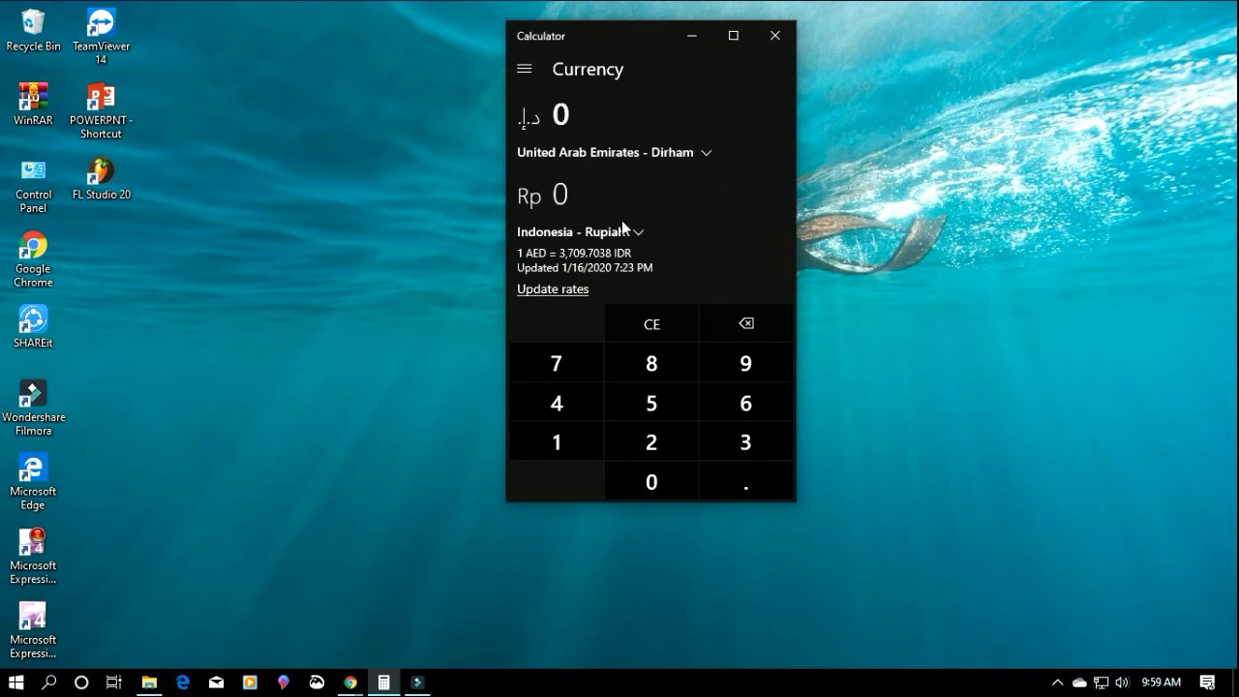
click(557, 441)
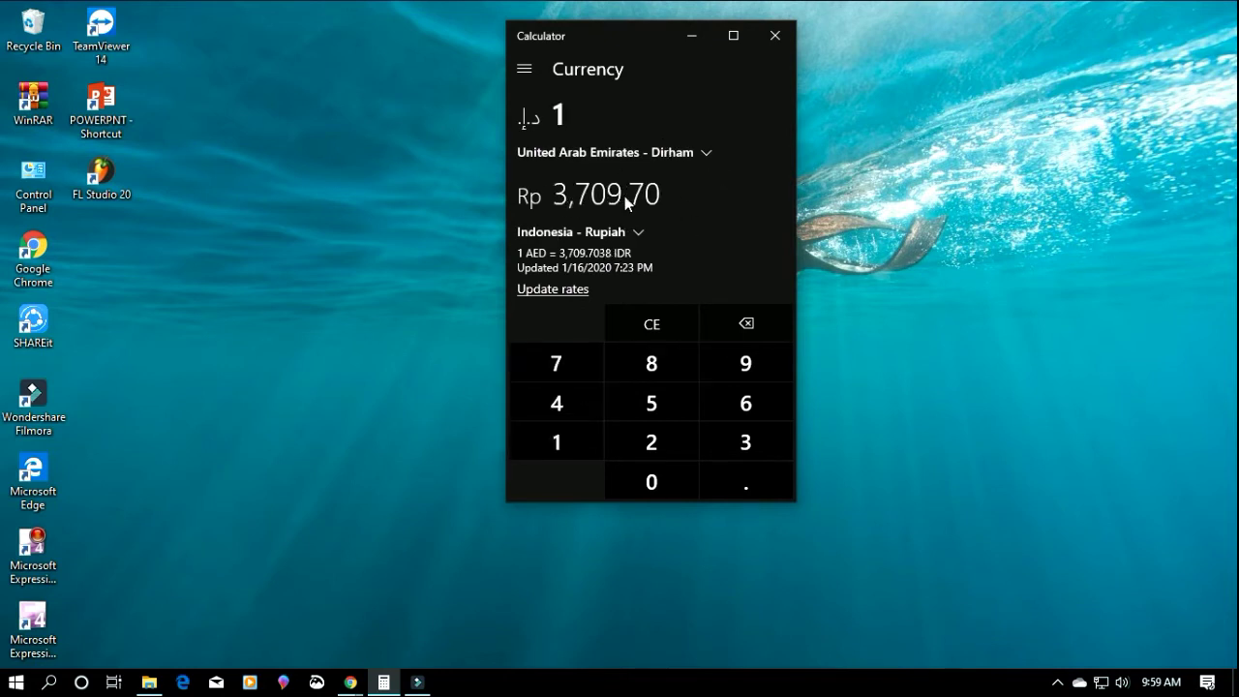
Switch to the Volume converter, convert 1 milliliter to US teaspoons and close Calculator.
click(525, 68)
scroll(551, 329, down, 3)
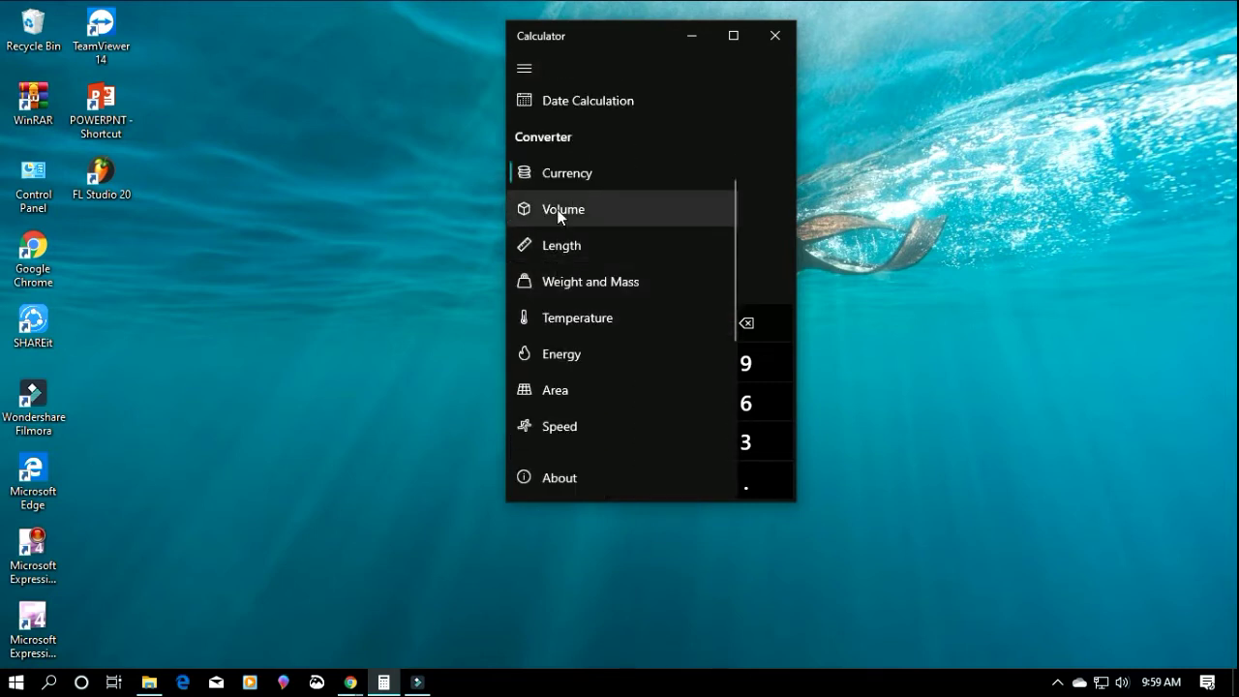
click(558, 211)
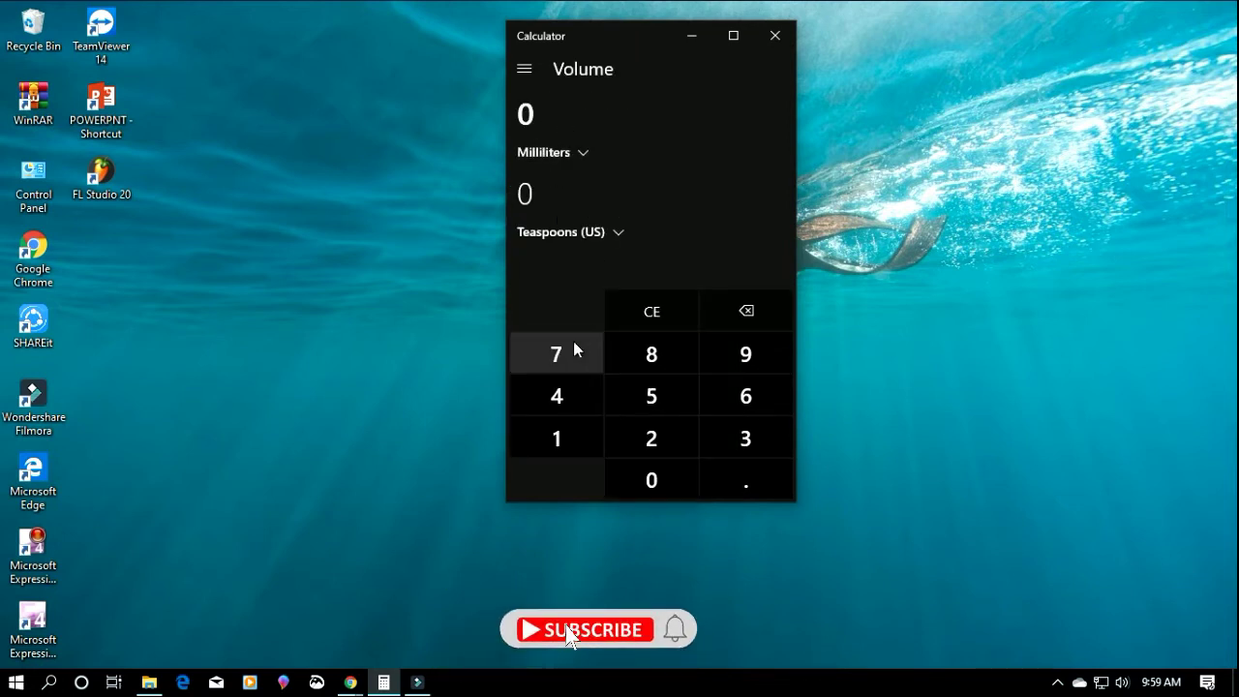
click(556, 437)
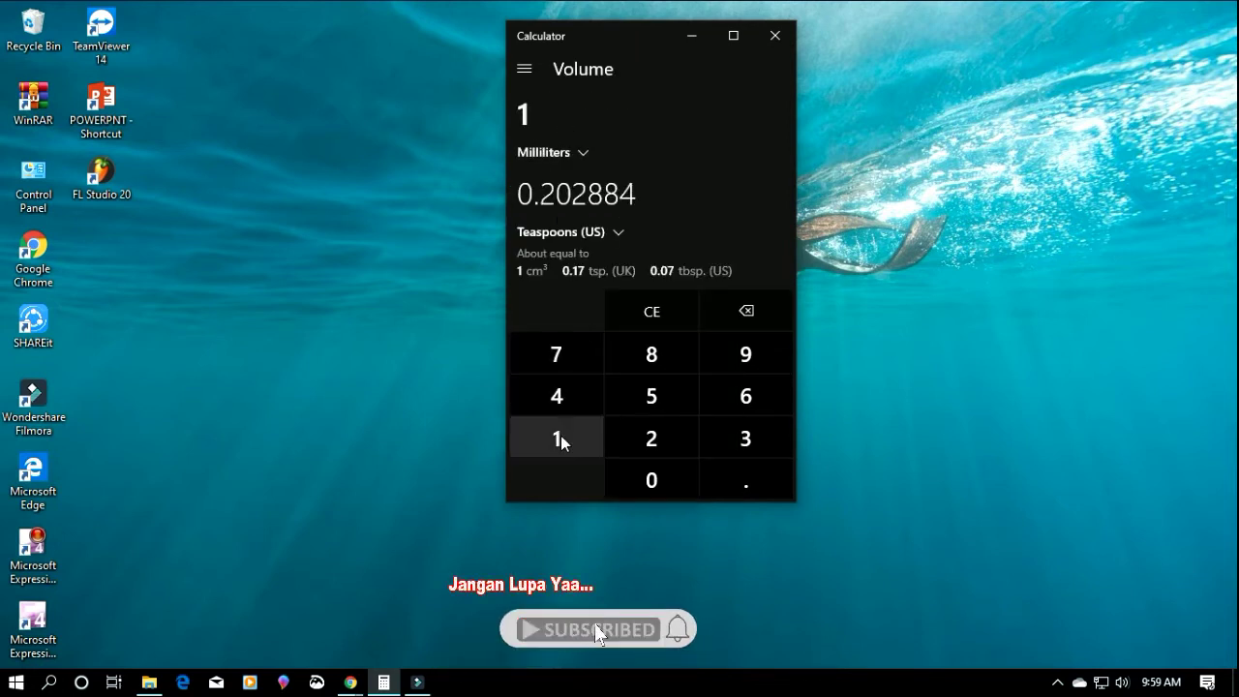
click(526, 69)
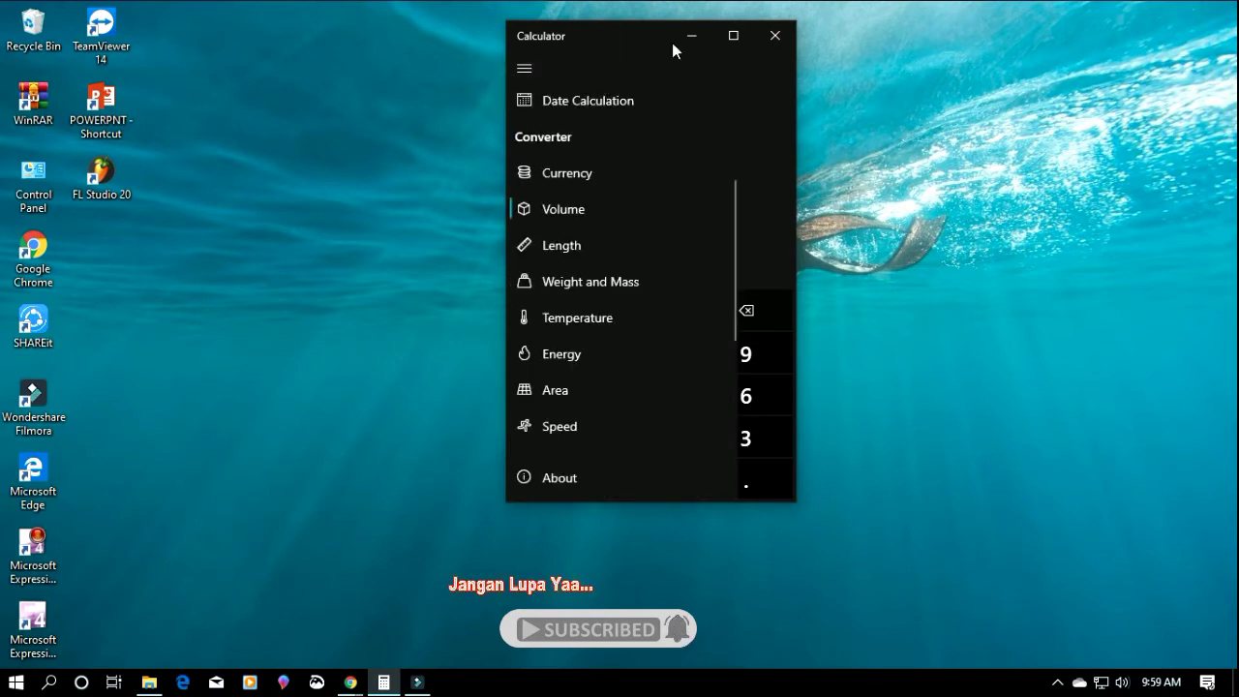
click(775, 38)
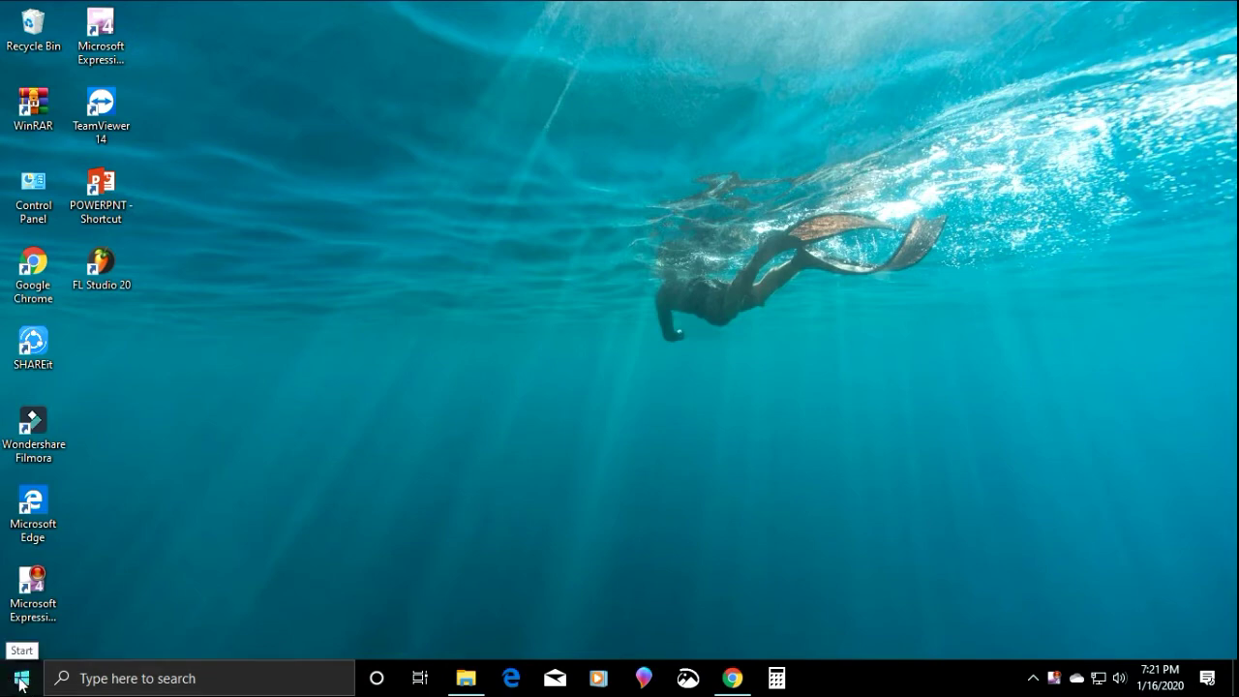
Open Windows Settings and go to the Taskbar page under Personalization.
click(21, 679)
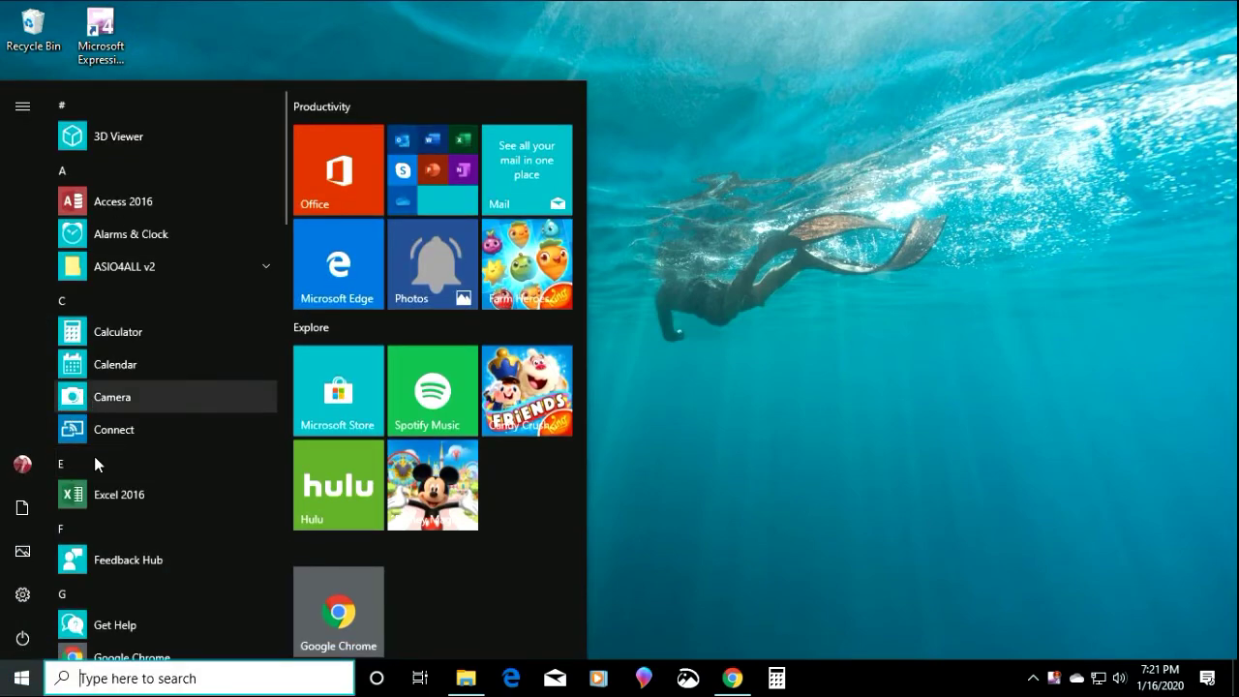
click(23, 595)
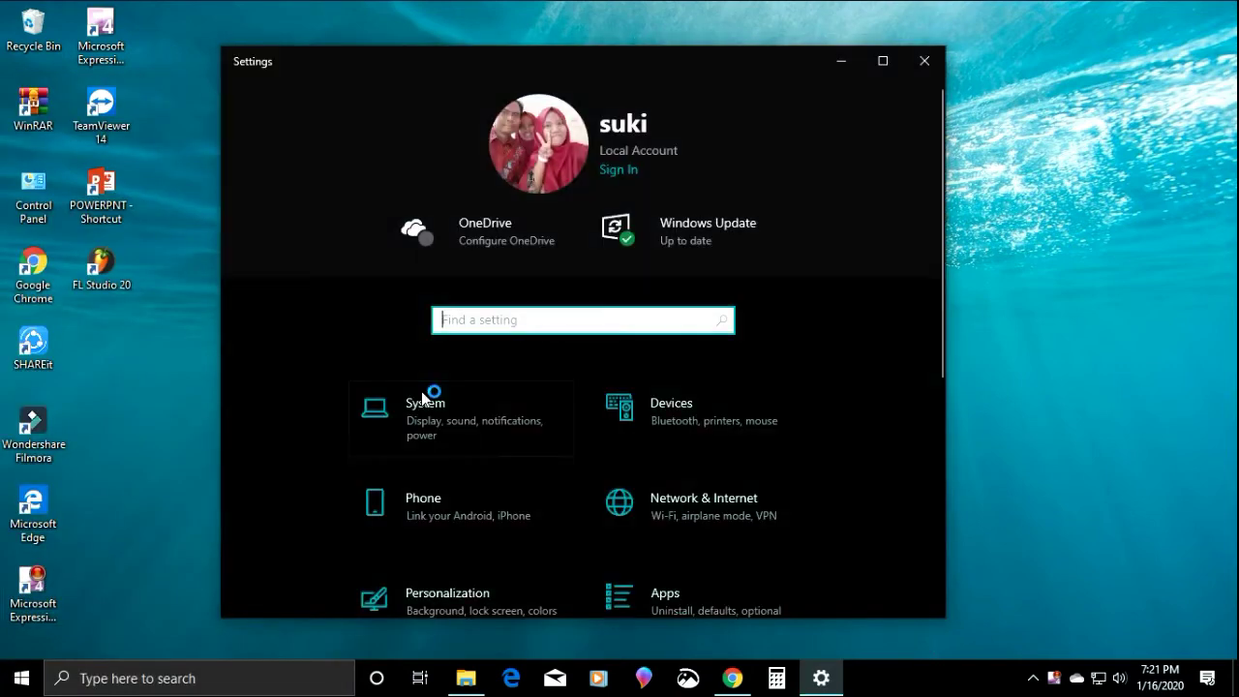
scroll(525, 356, down, 1)
scroll(525, 353, down, 1)
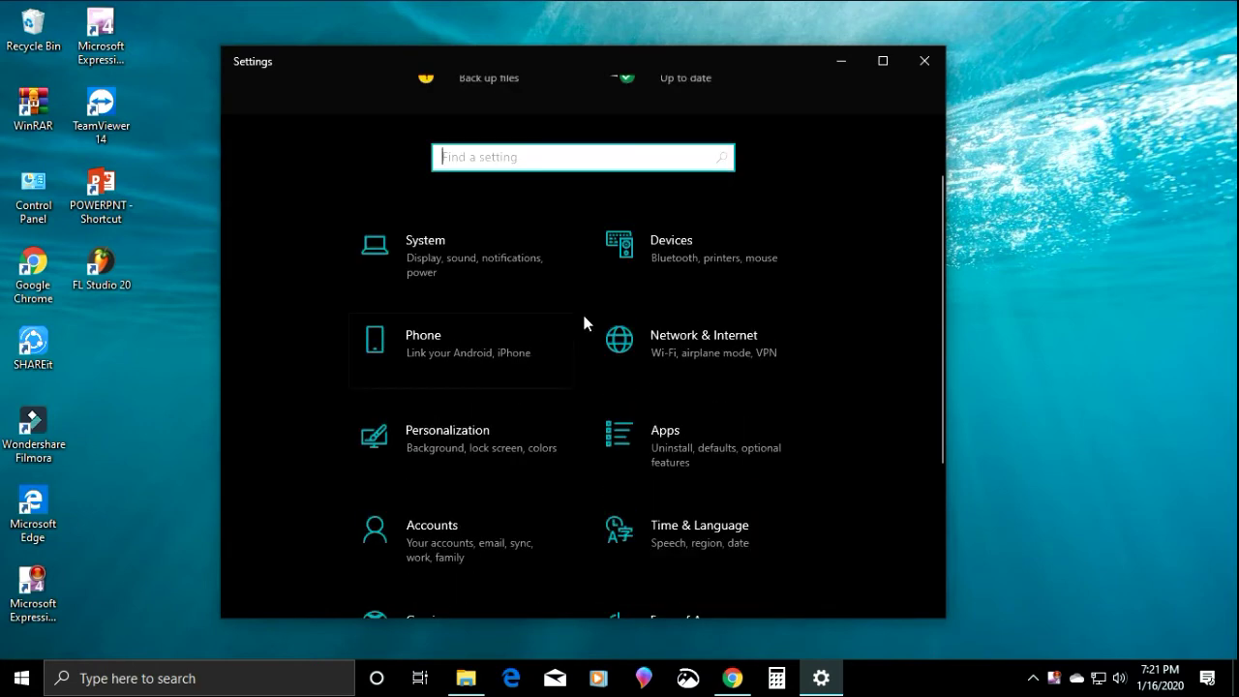
scroll(586, 318, down, 2)
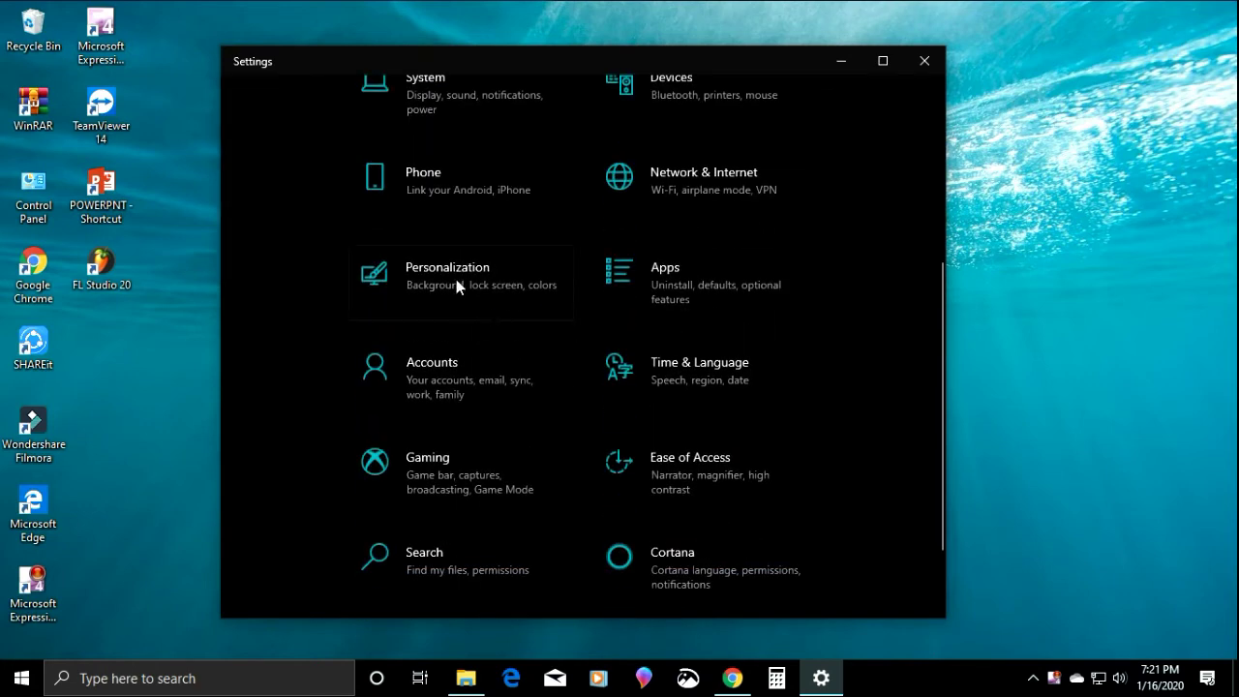
click(455, 278)
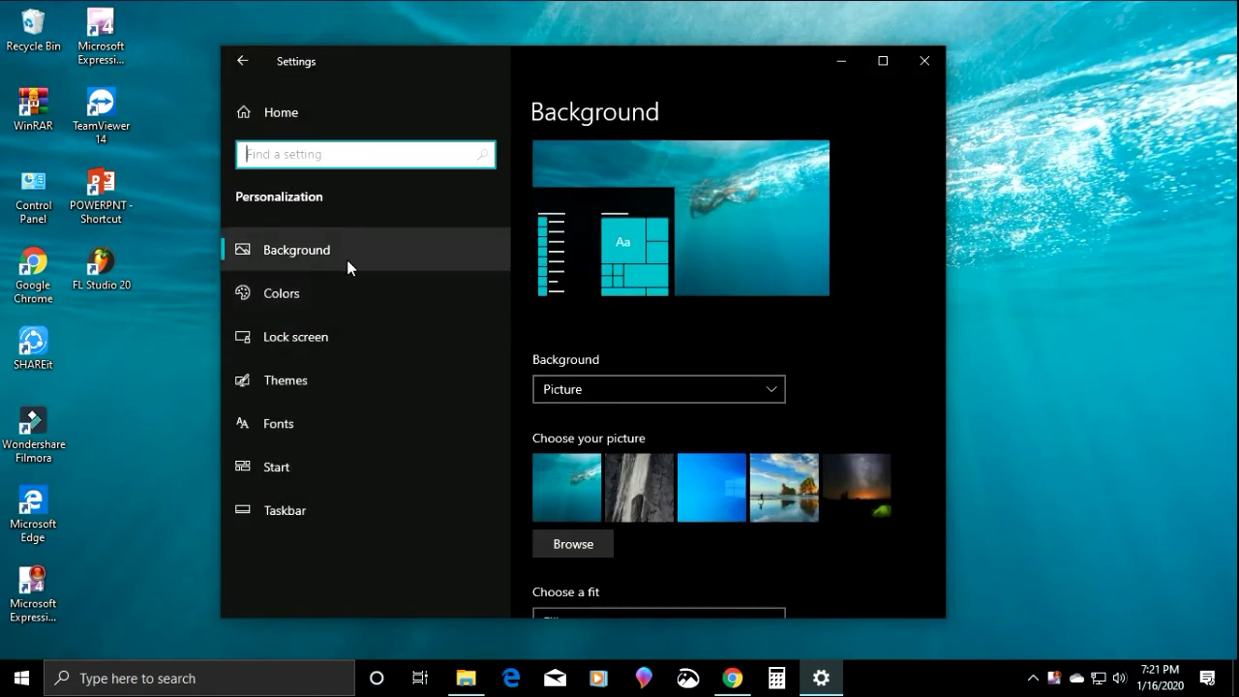
click(305, 509)
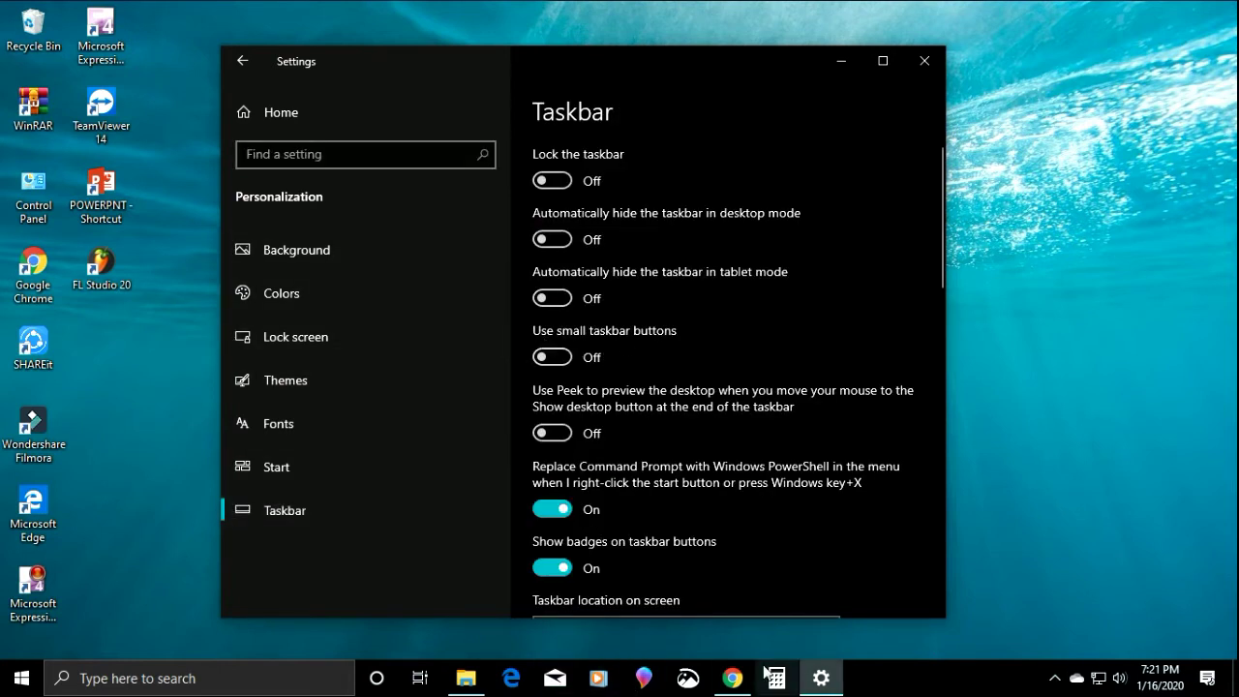
Turn on the small taskbar buttons option, switch it off for comparison and turn it on again.
click(552, 357)
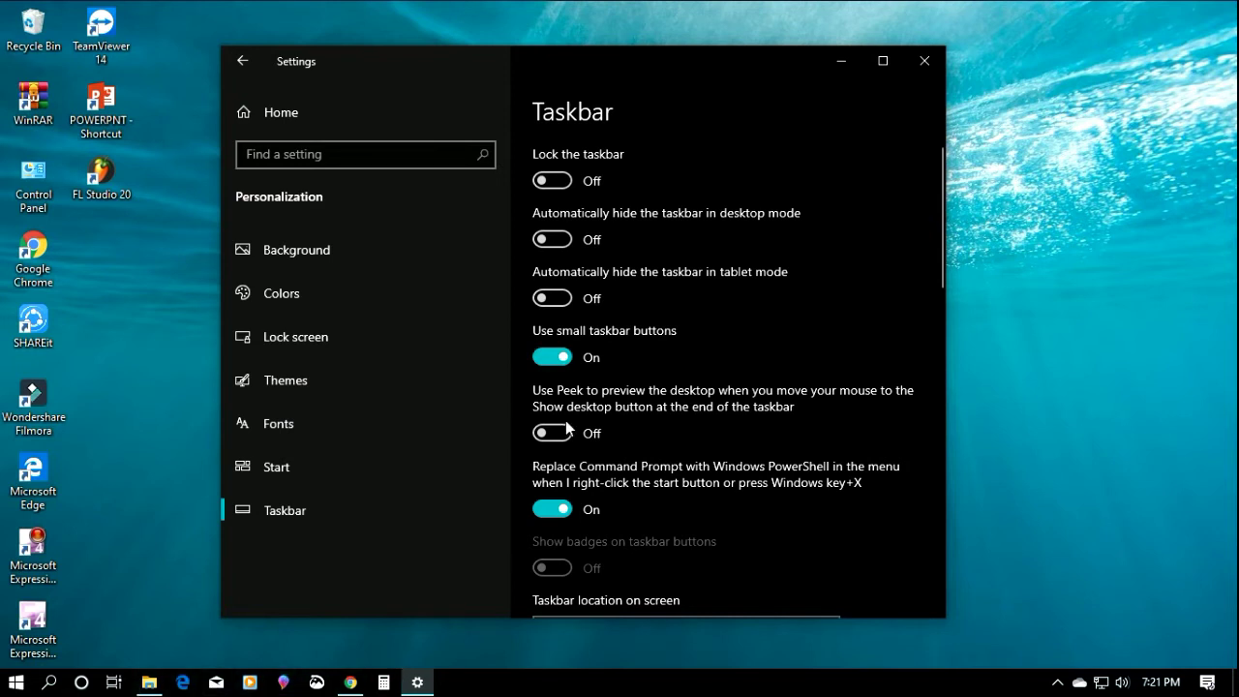
click(556, 357)
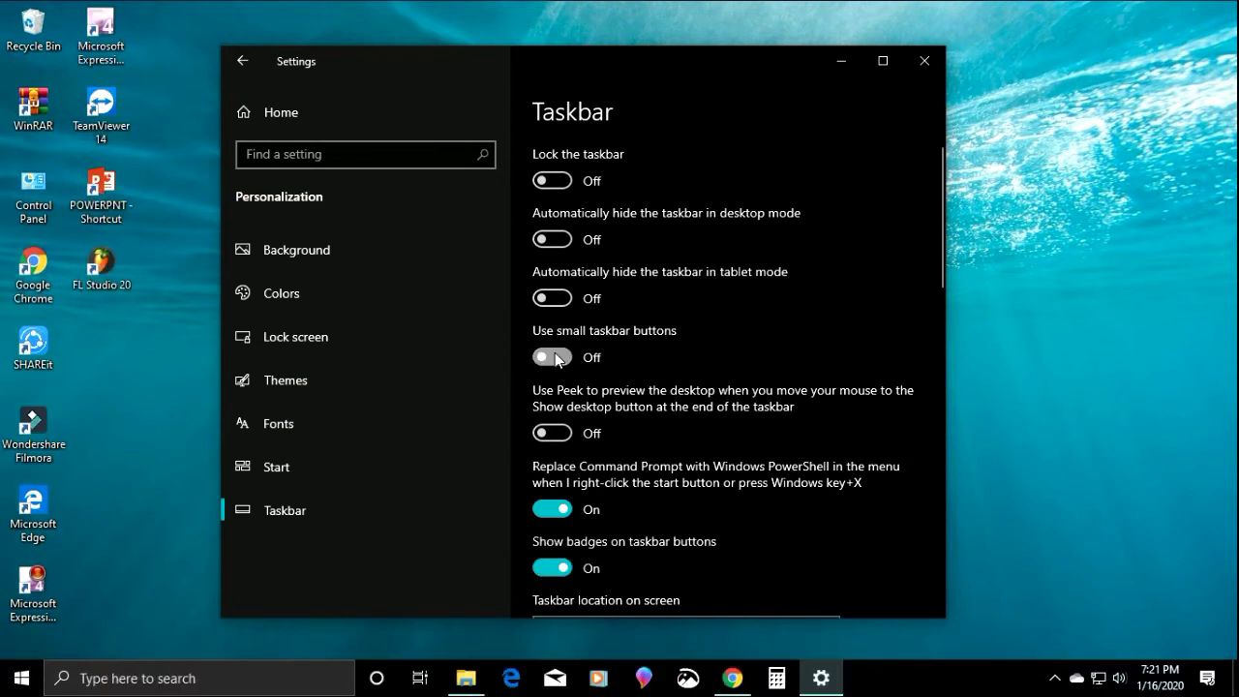
click(557, 357)
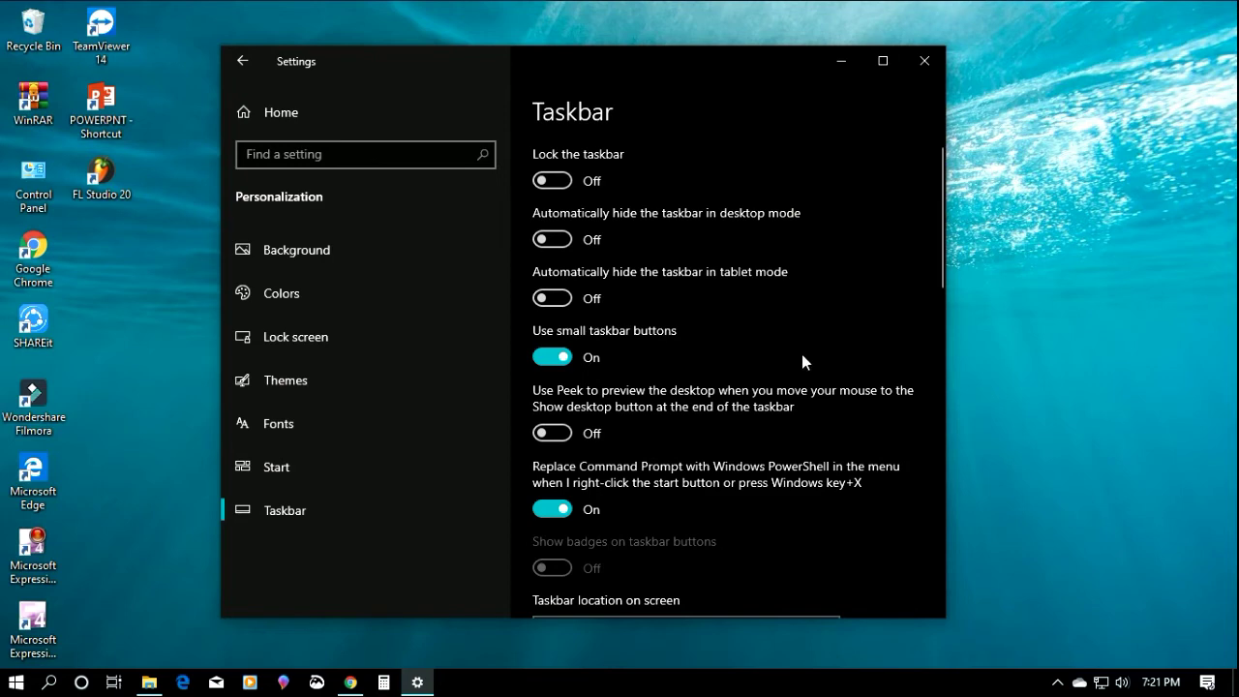
scroll(802, 362, down, 3)
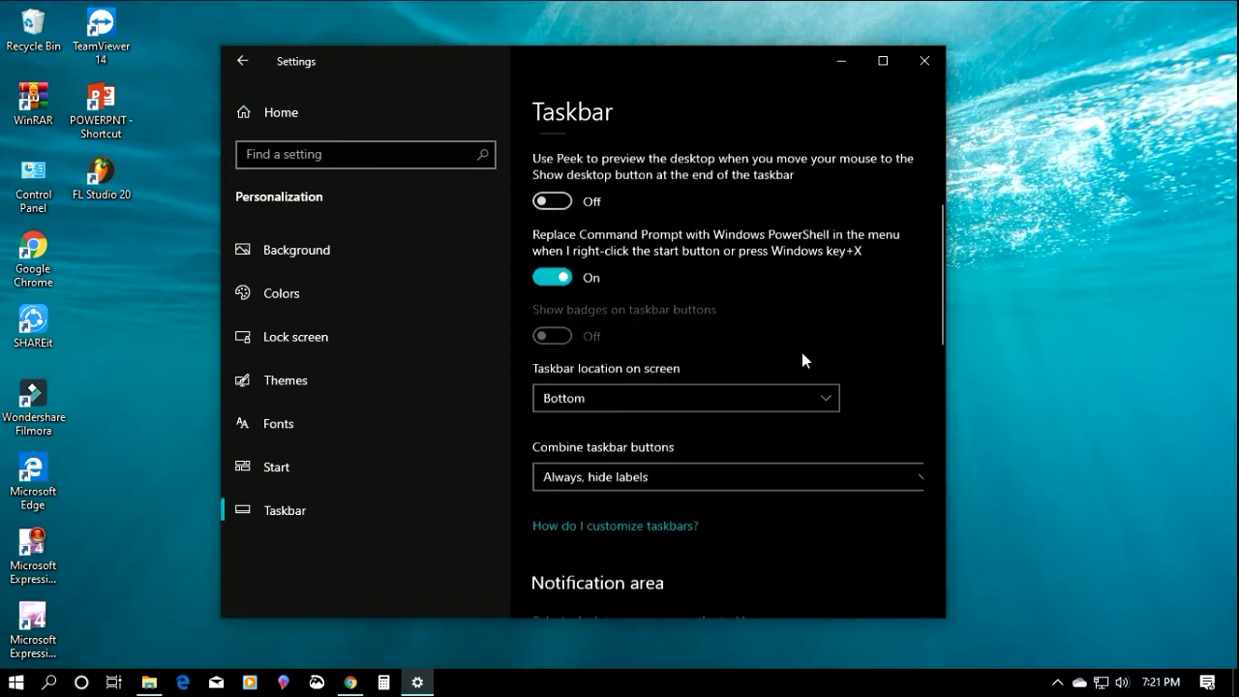
Close the Settings window and refresh the desktop.
click(922, 62)
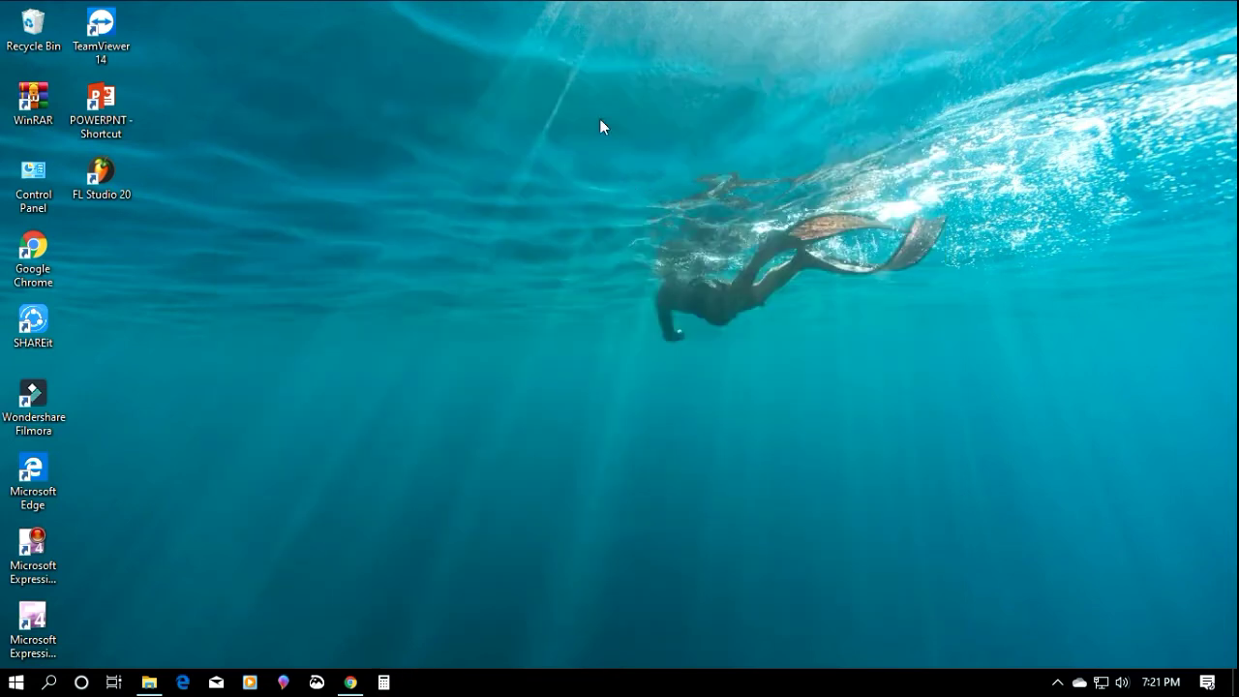
right_click(599, 118)
click(644, 175)
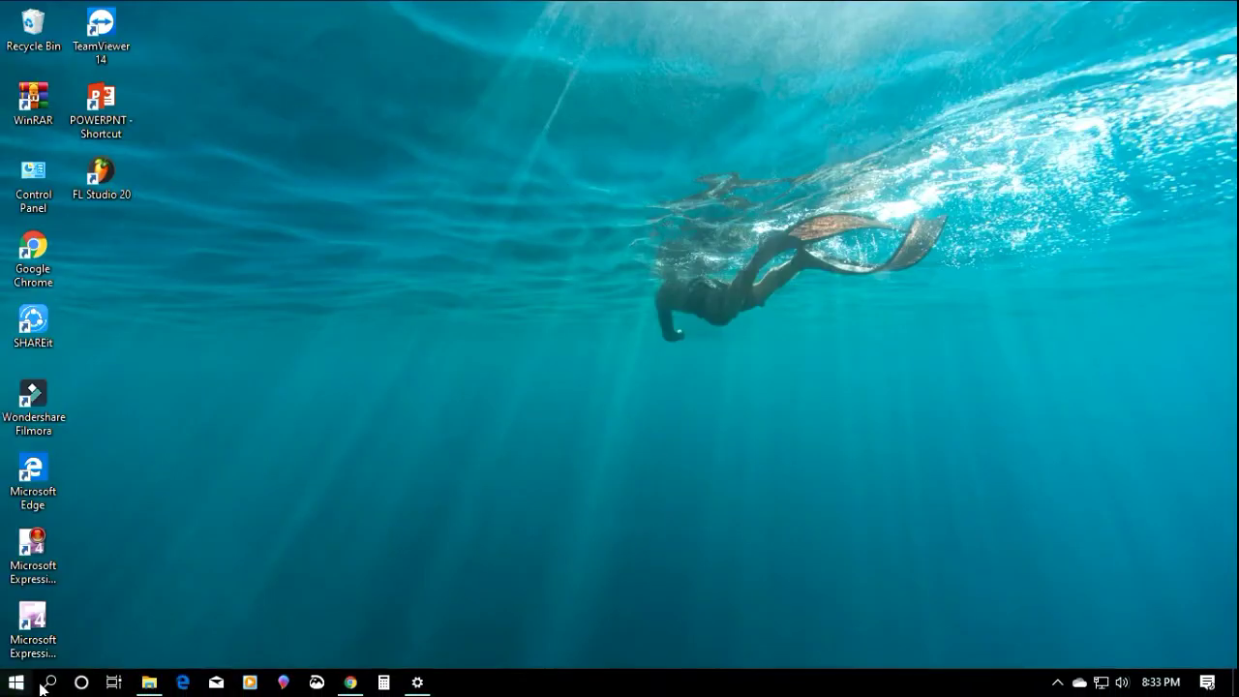
Search Windows for "paint" and launch Paint 3D.
click(50, 683)
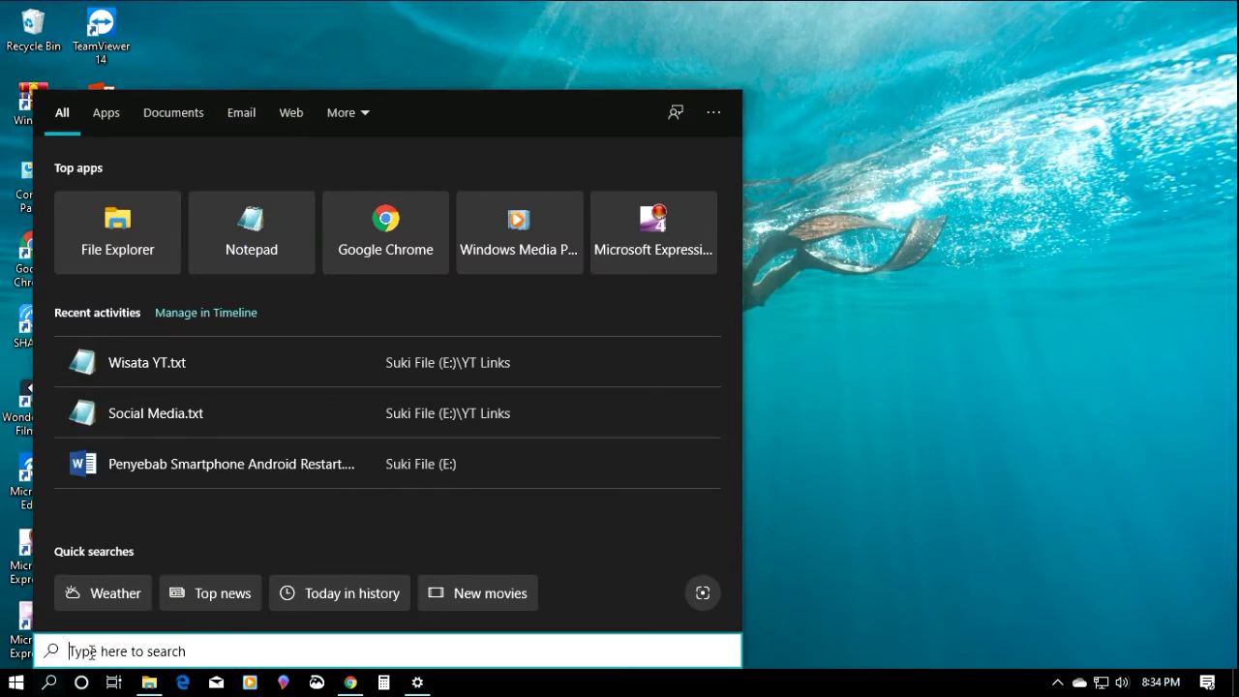
text(paint)
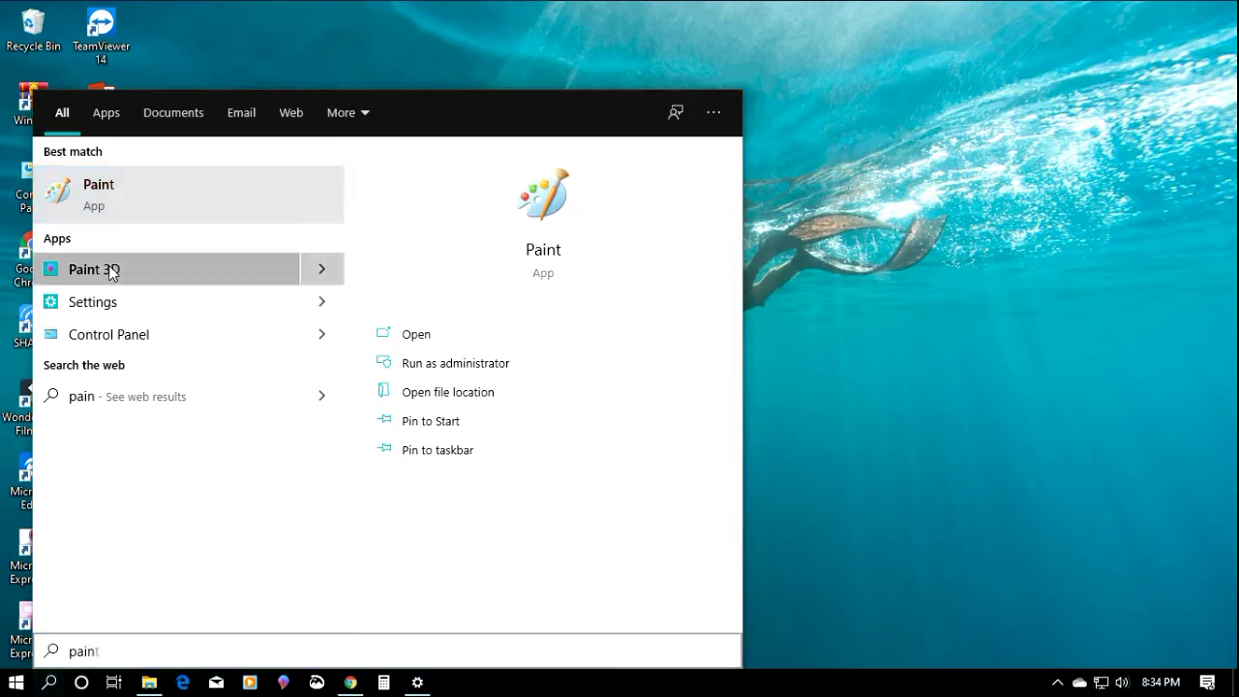
click(109, 269)
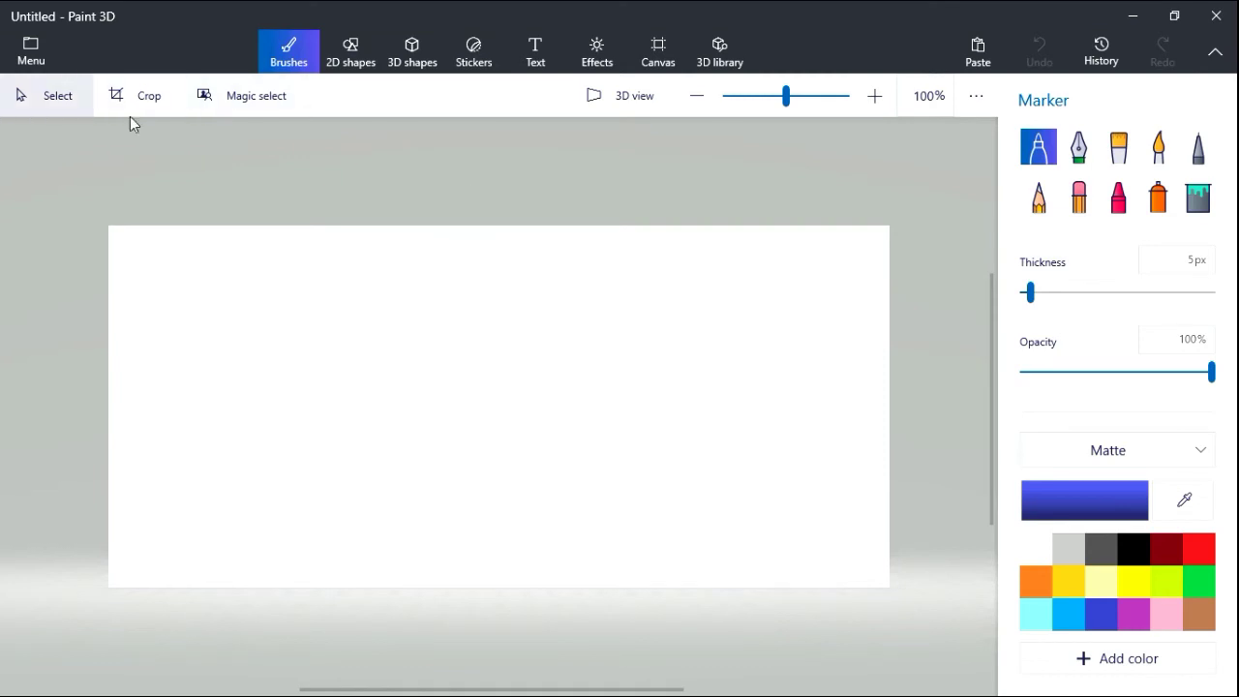
click(31, 51)
click(58, 194)
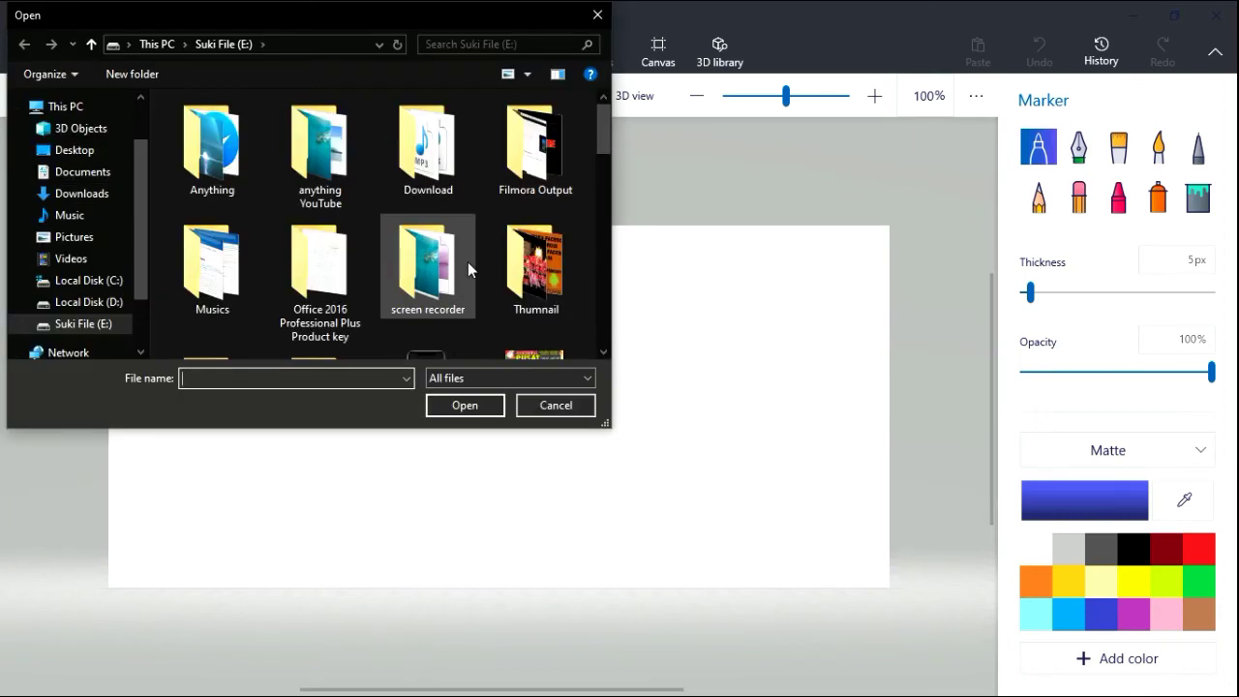
scroll(474, 276, down, 3)
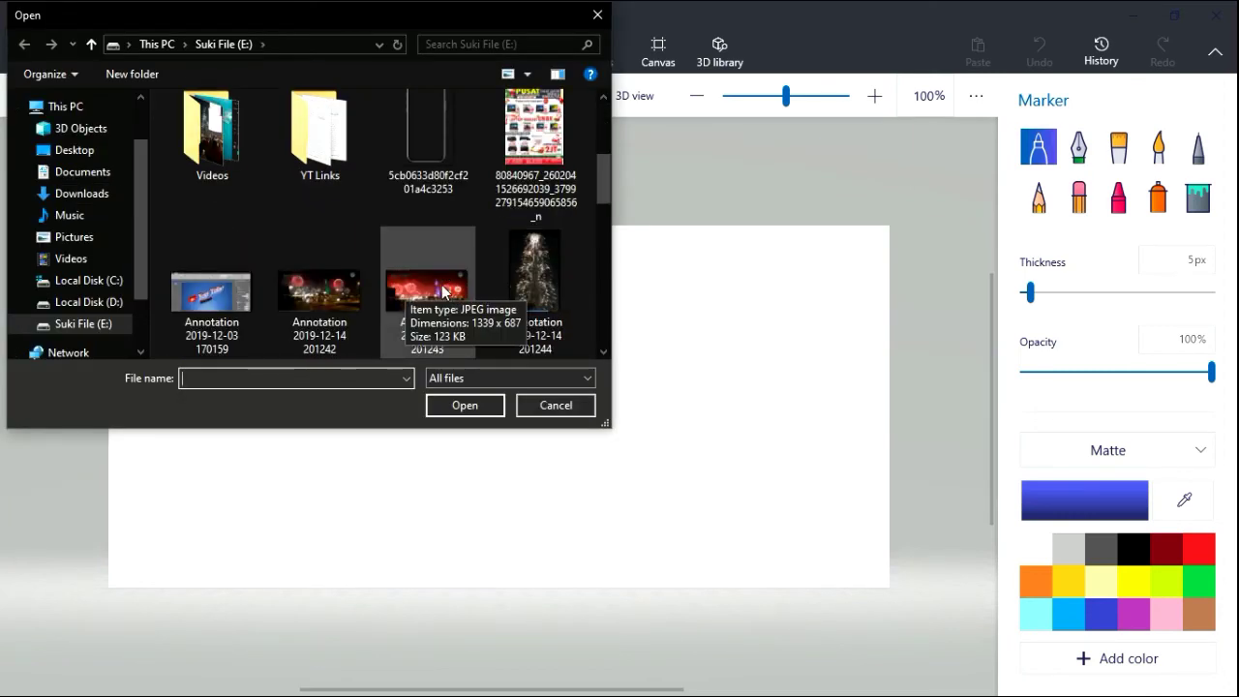
click(443, 290)
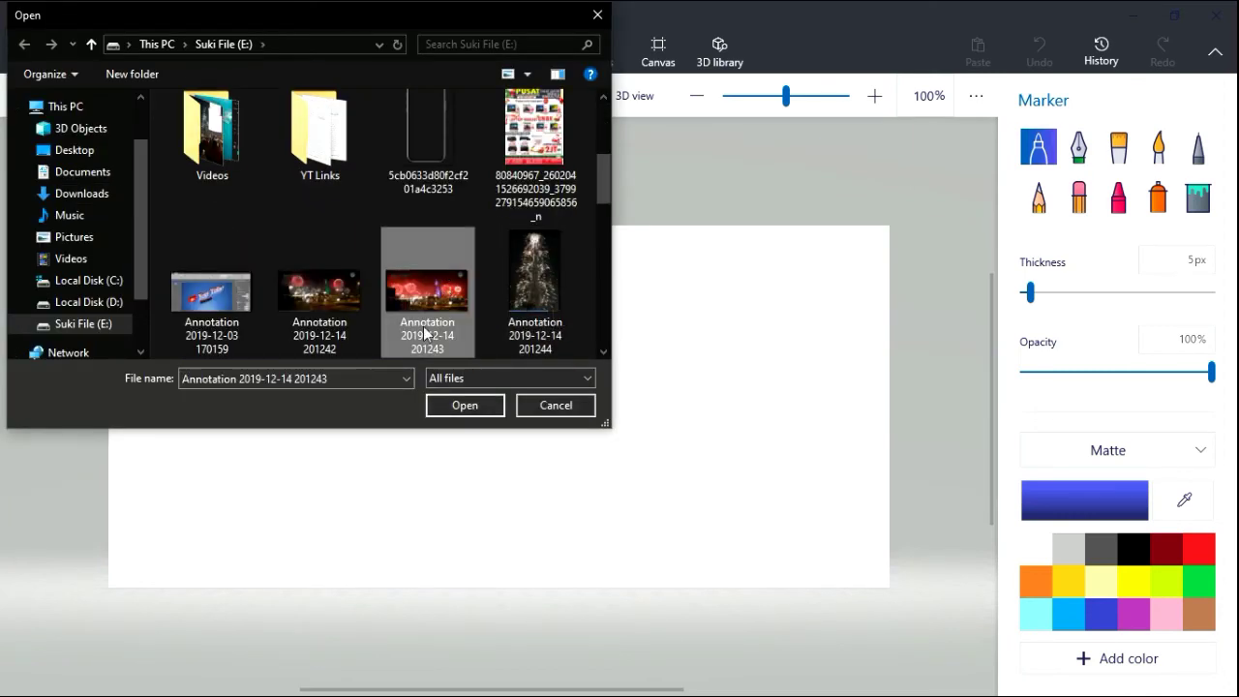
click(471, 410)
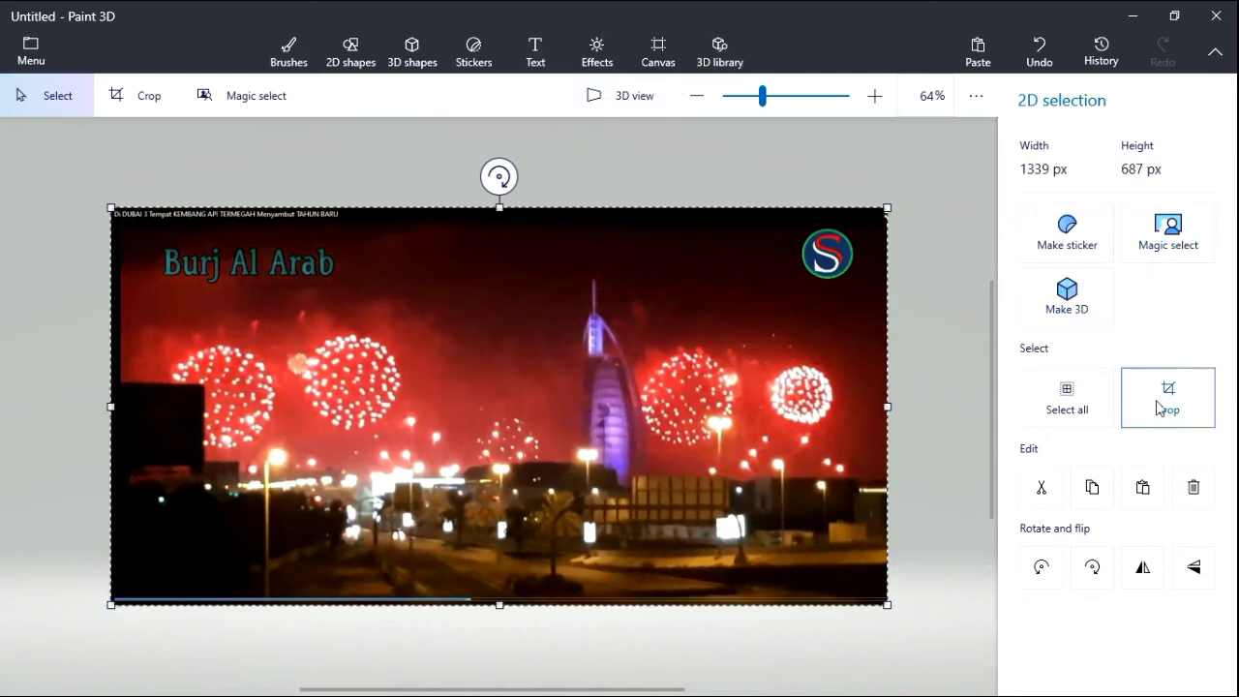
click(1134, 17)
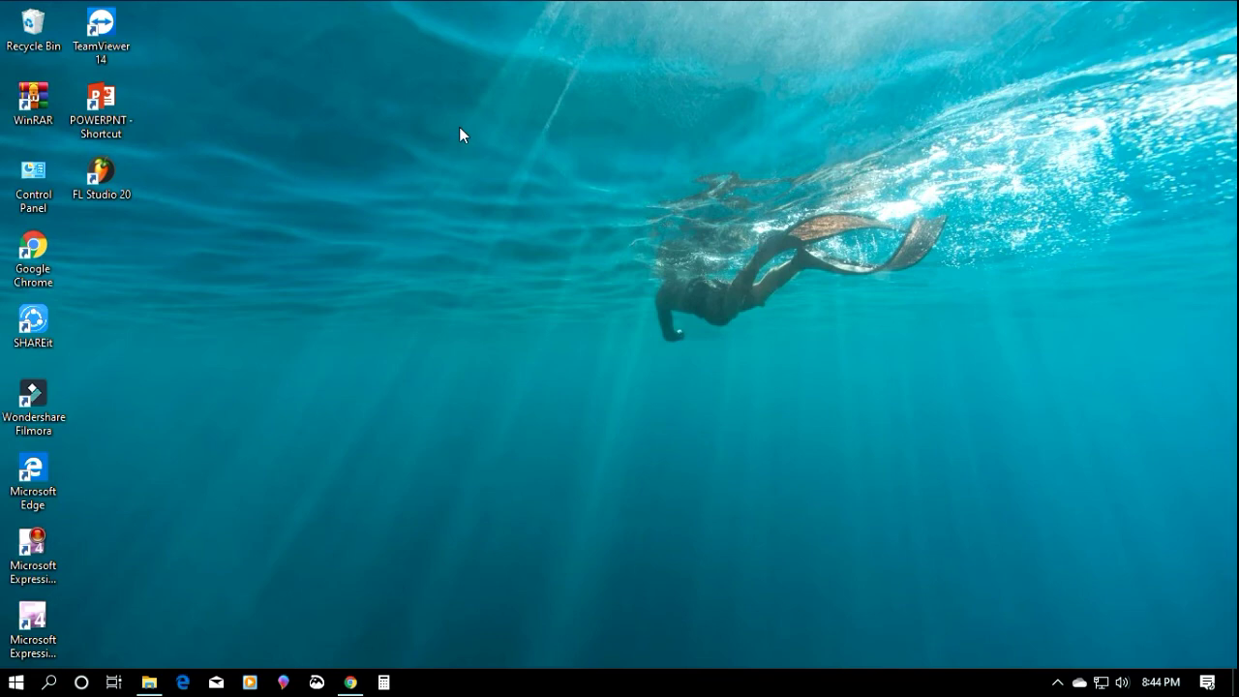
Refresh the desktop, open Windows Settings and go to the Taskbar page under Personalization.
right_click(459, 127)
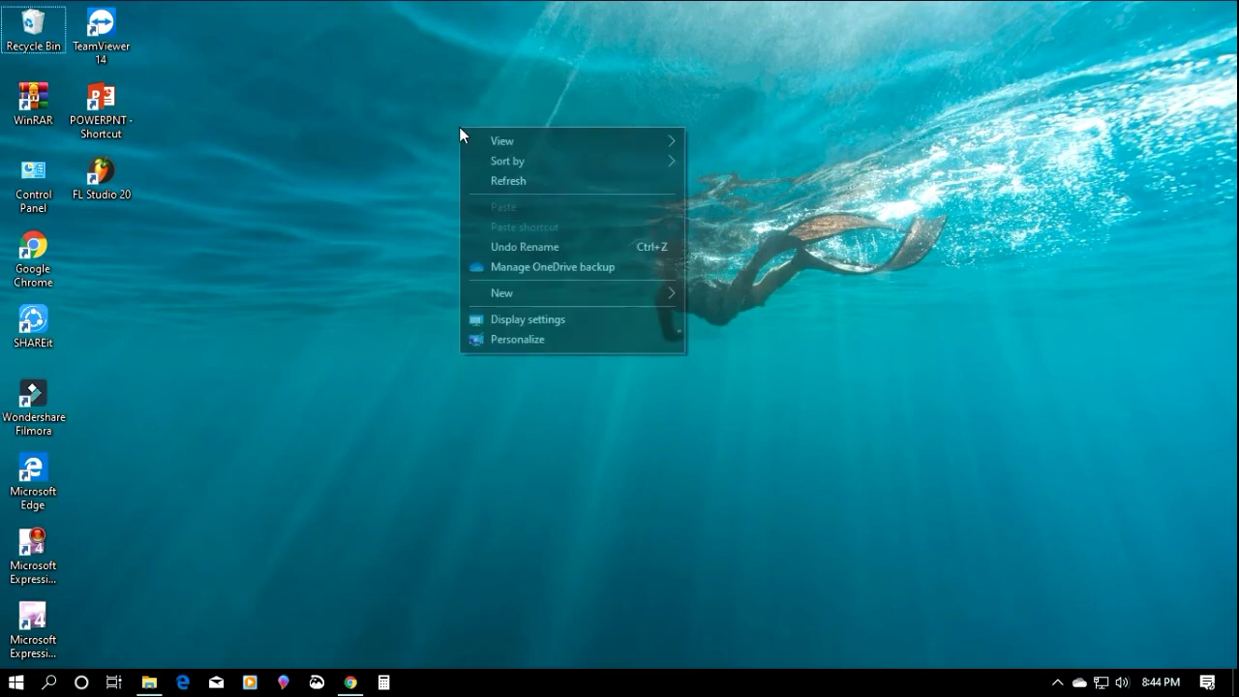
click(550, 182)
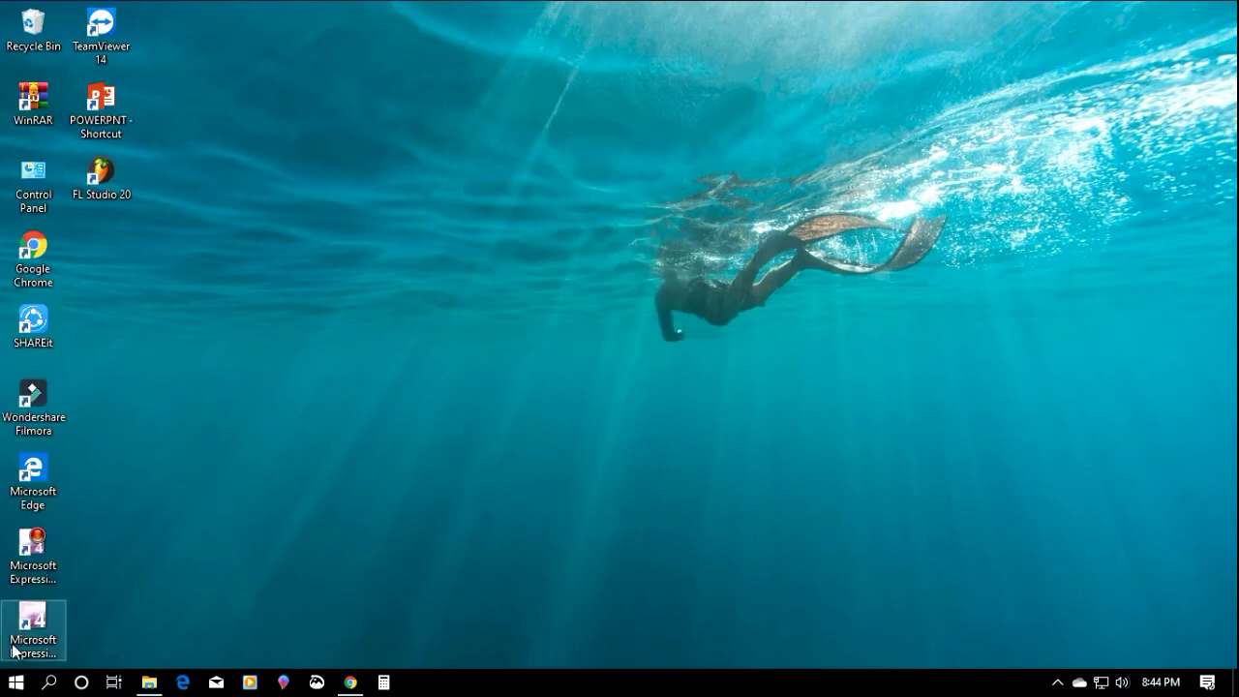
click(17, 686)
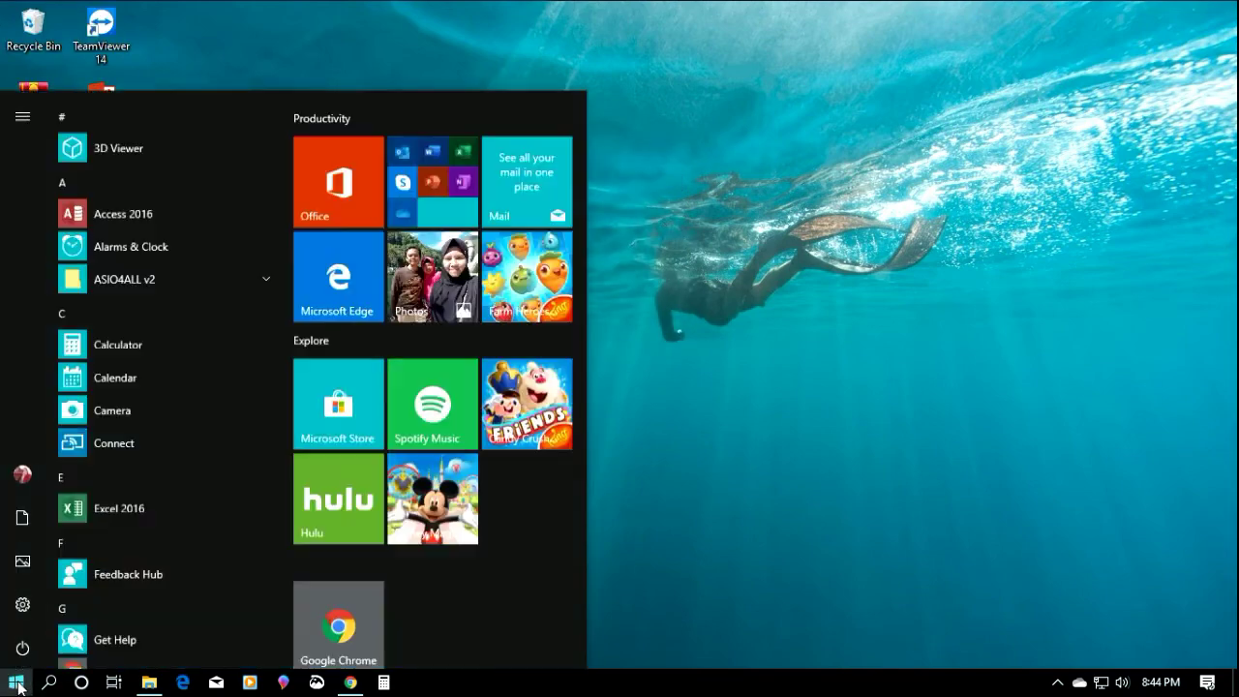
click(23, 606)
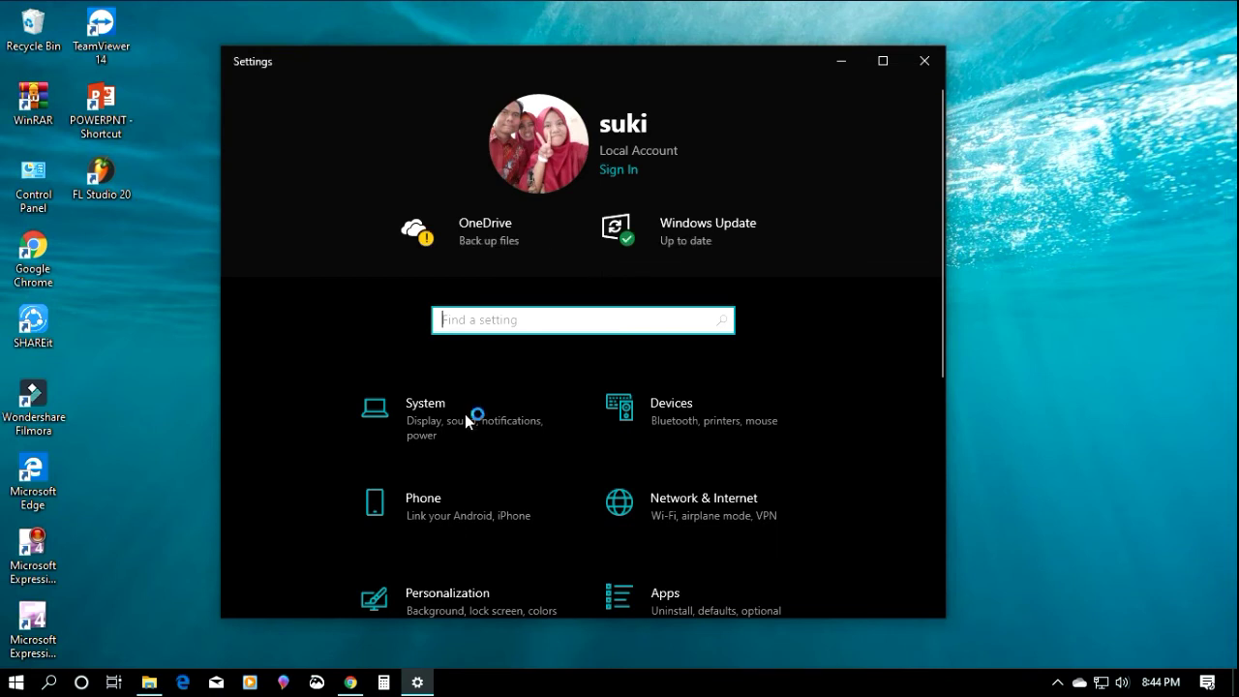
scroll(465, 442, down, 3)
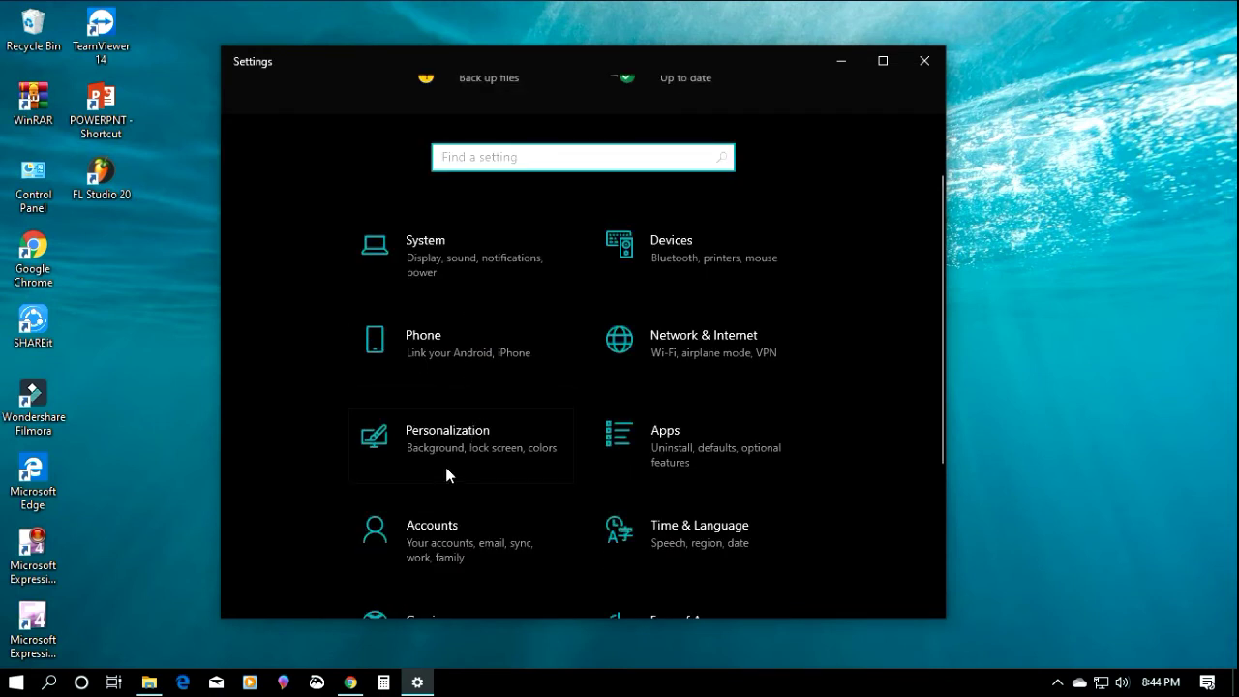
click(450, 433)
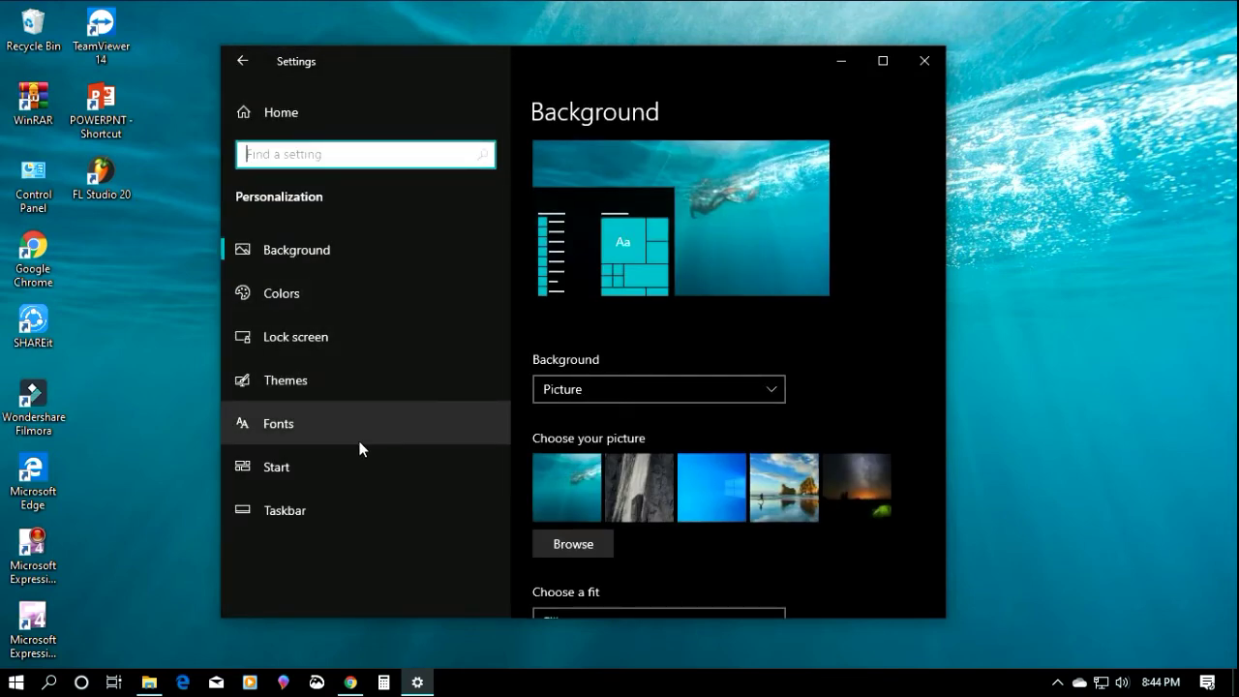
click(310, 523)
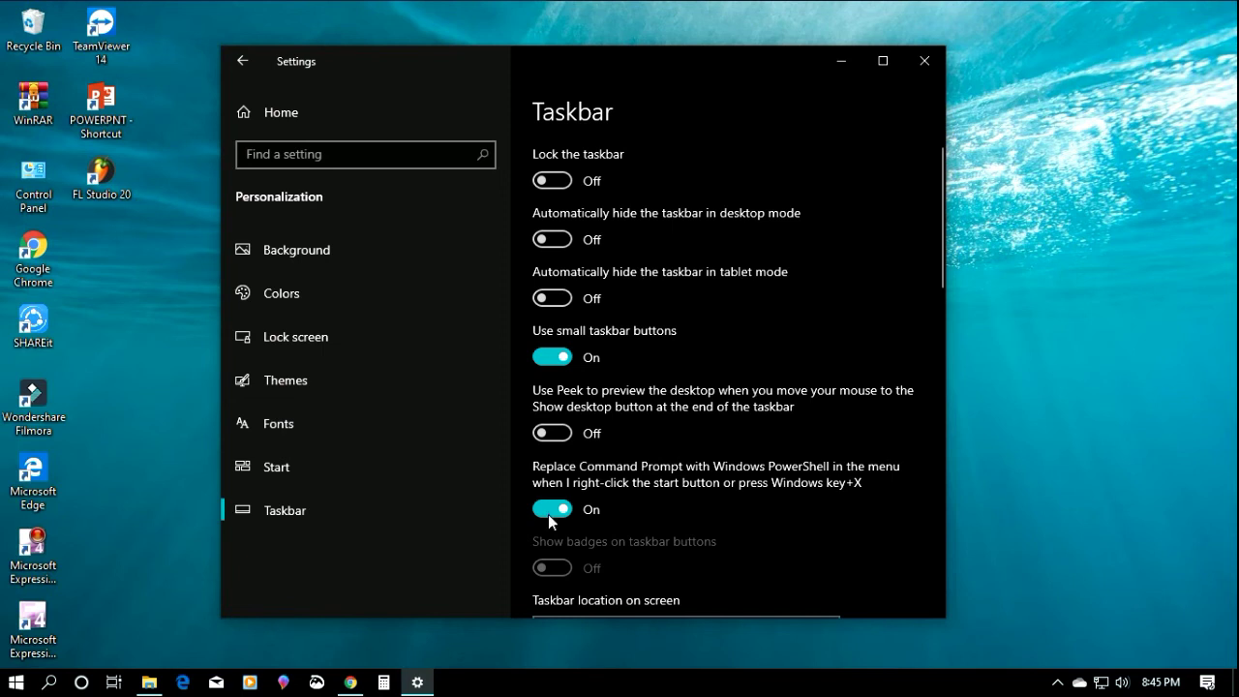
Turn on automatic taskbar hiding in desktop mode, try it on the desktop, switch it off again and close Settings.
click(561, 237)
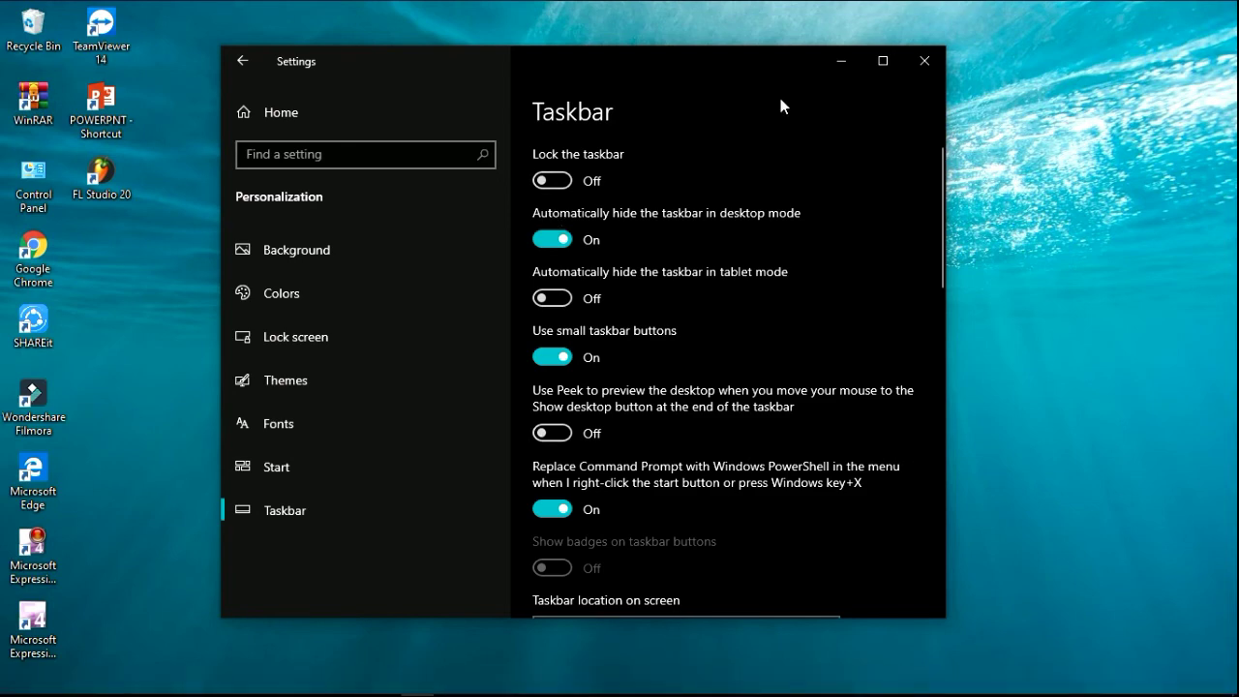
click(840, 62)
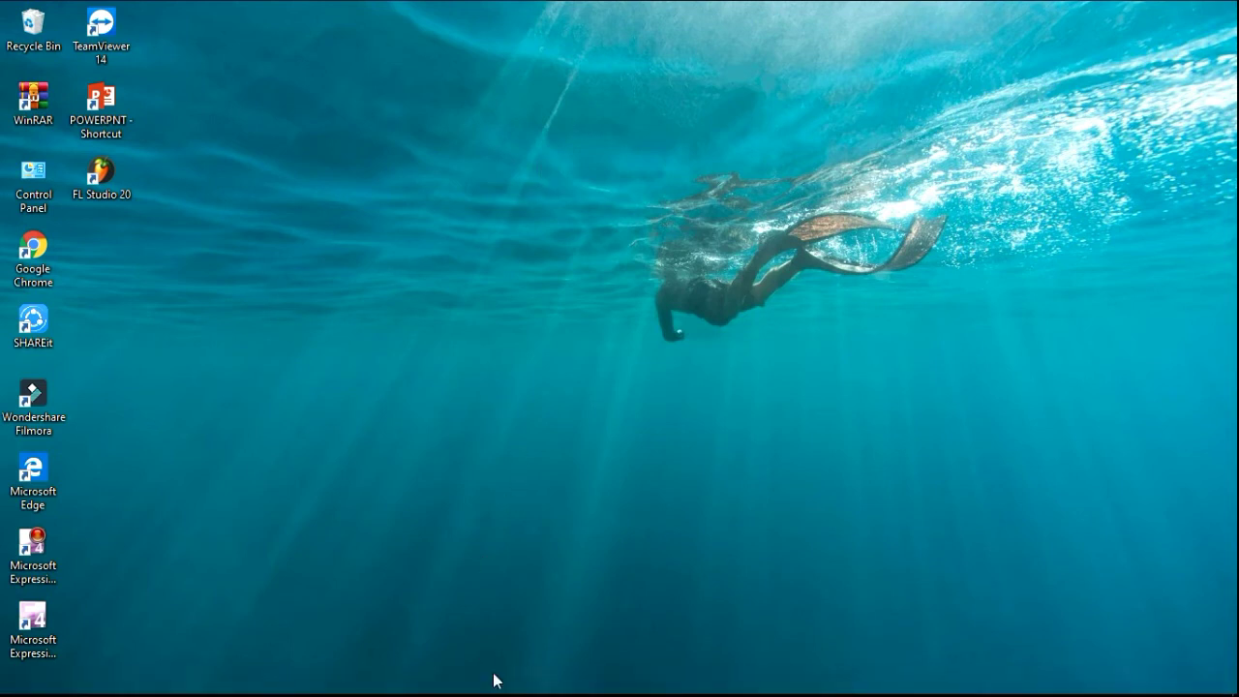
click(418, 683)
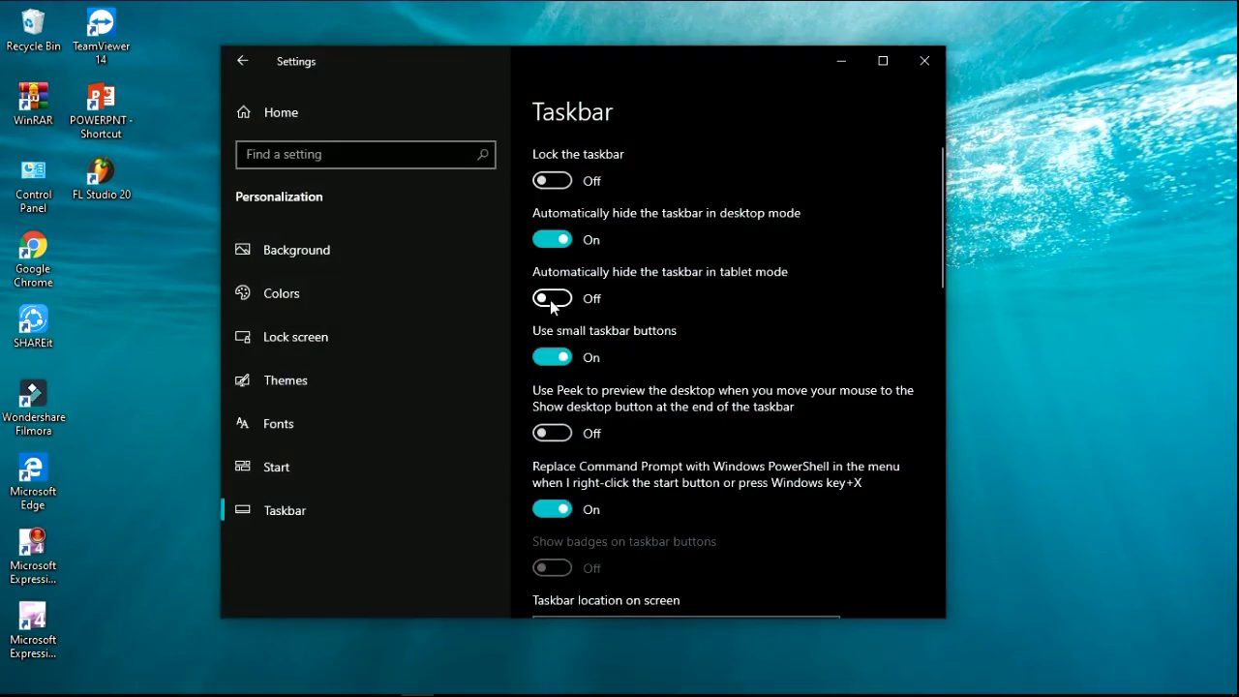
click(555, 242)
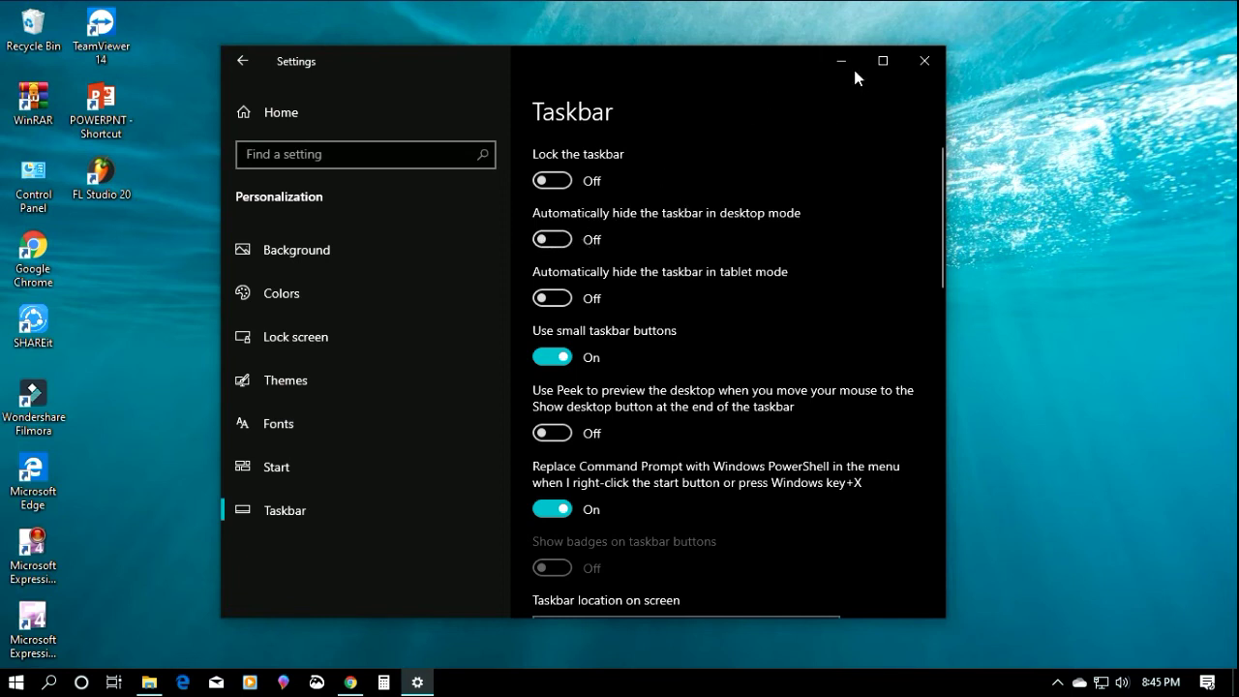
click(924, 63)
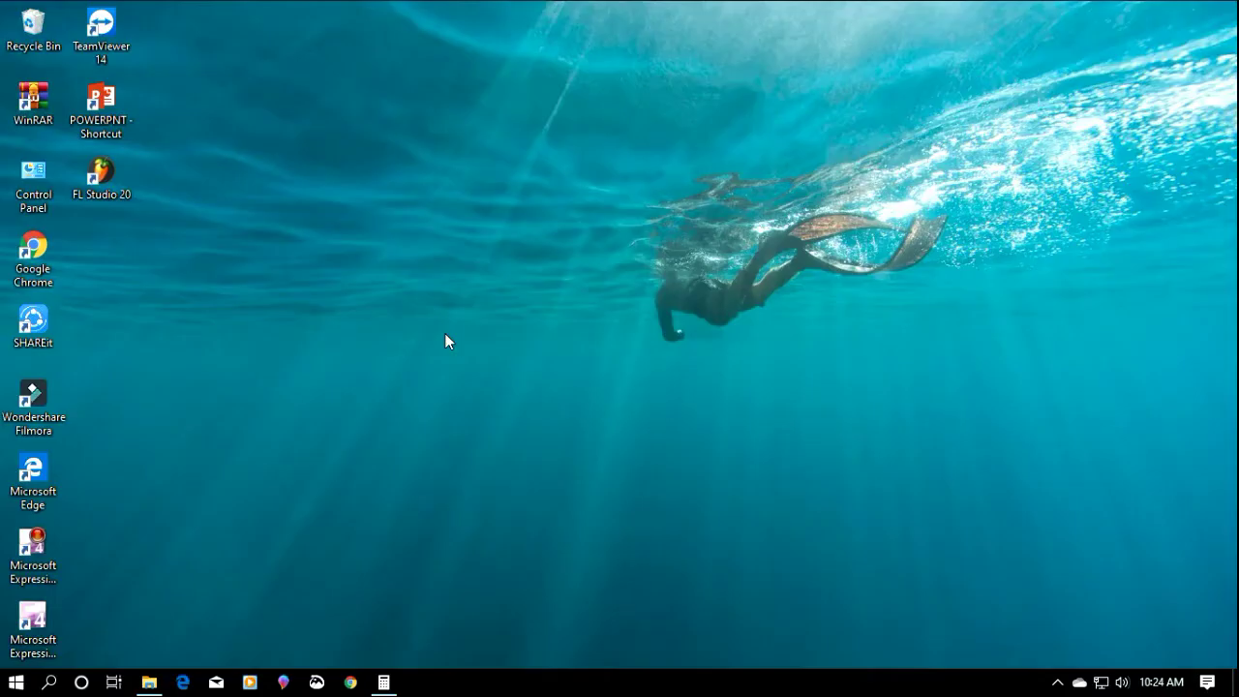
Enter Desktop 3 from Task View, and use Task View again to switch to Desktop 2.
click(114, 682)
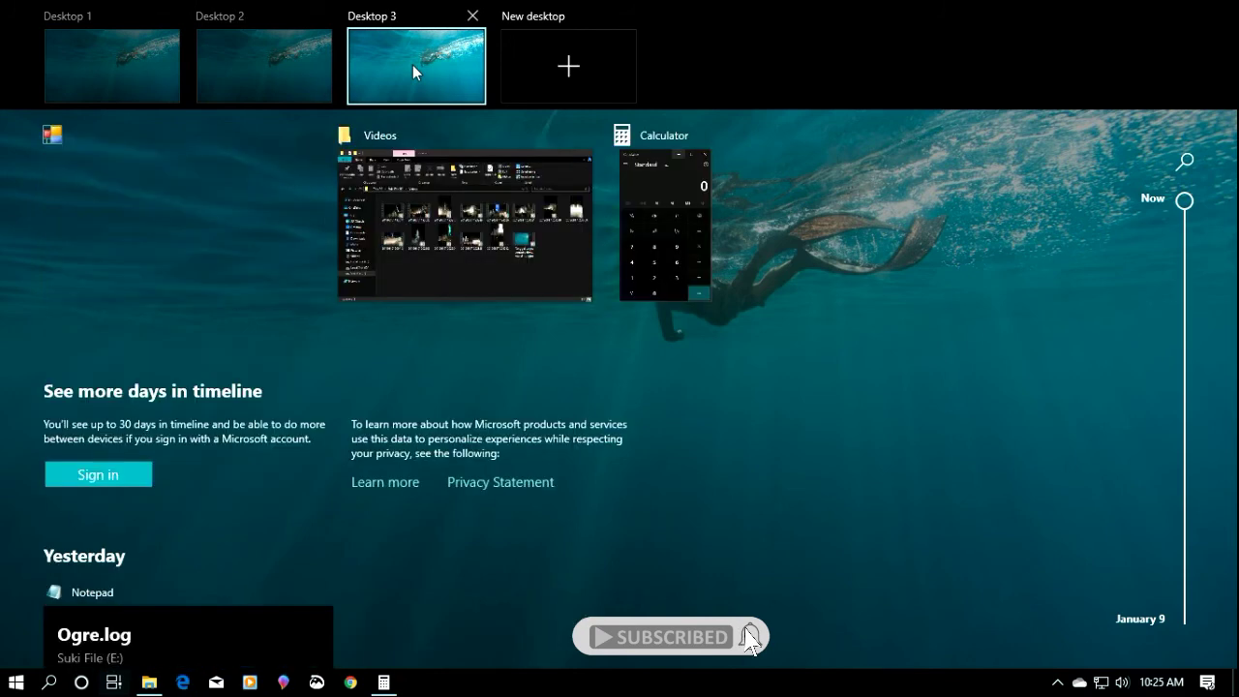
click(413, 65)
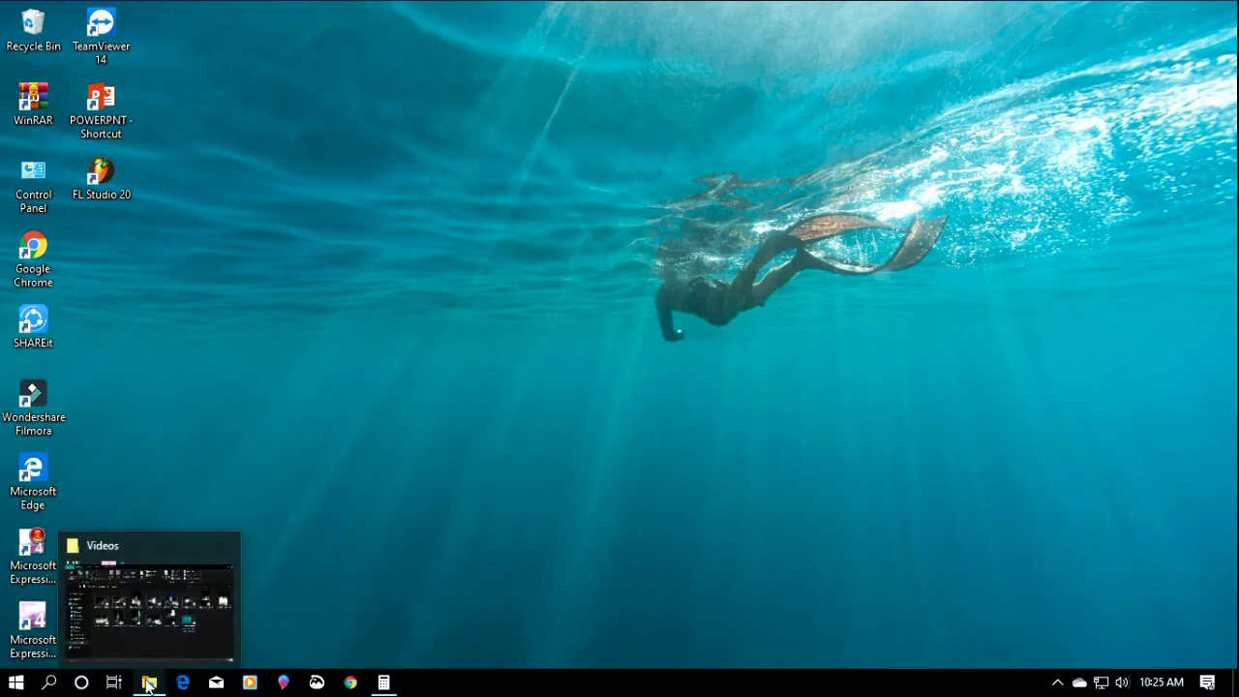
click(117, 683)
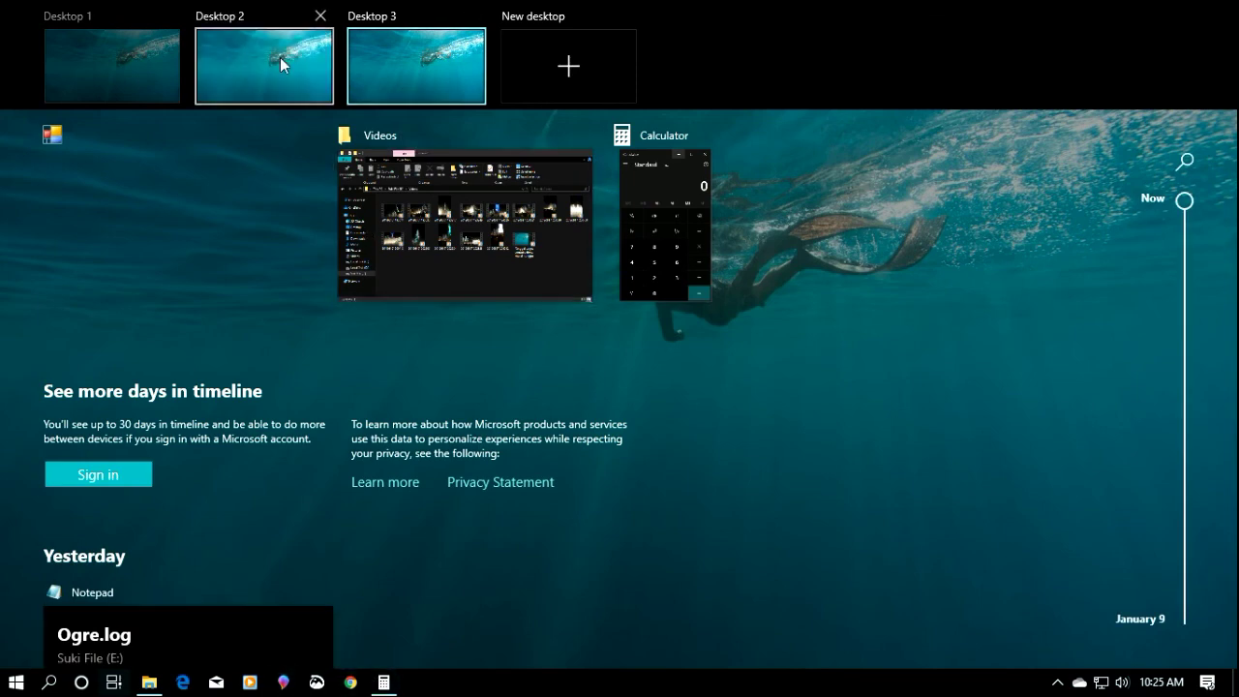
mouse_move(272, 82)
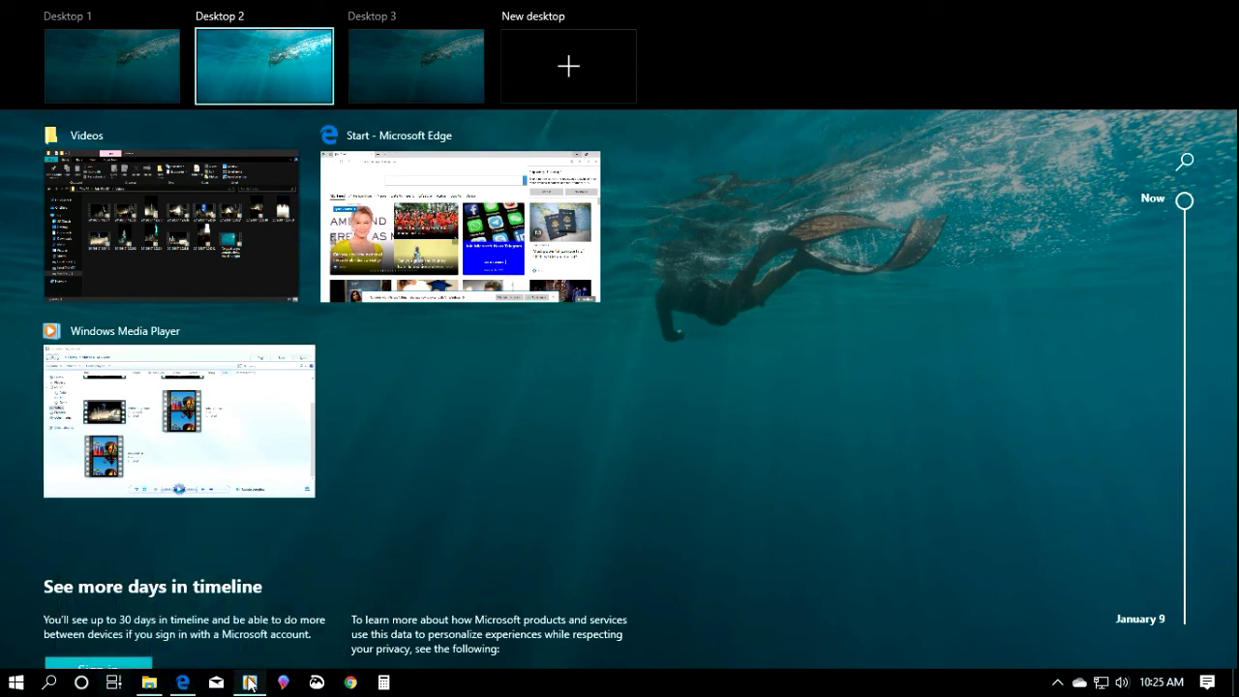
click(554, 540)
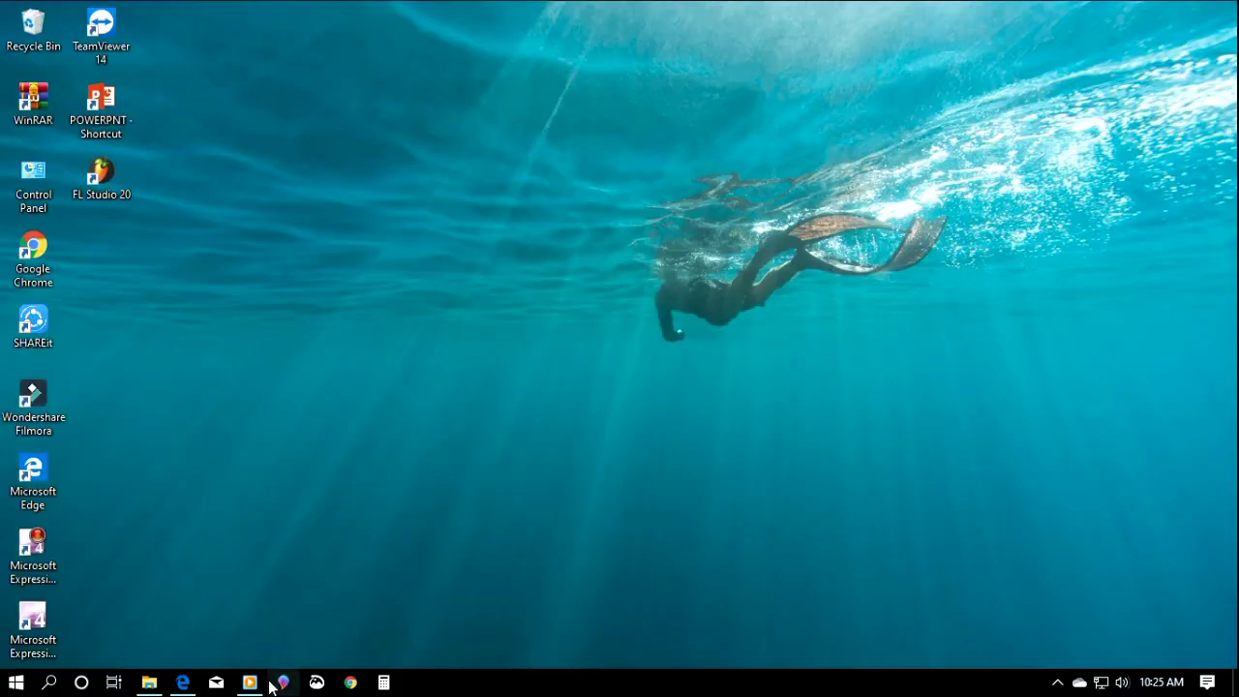
Show and minimize the Videos folder, Windows Media Player and Microsoft Edge windows one after another on Desktop 2.
mouse_move(248, 683)
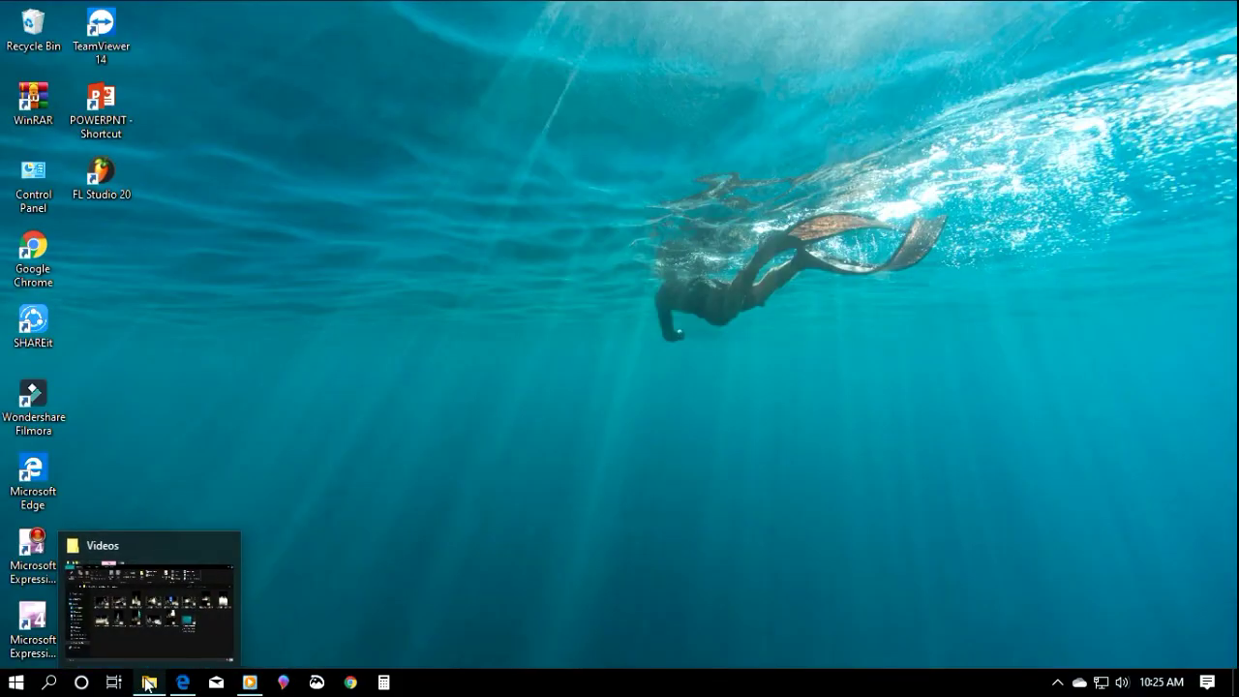
click(147, 685)
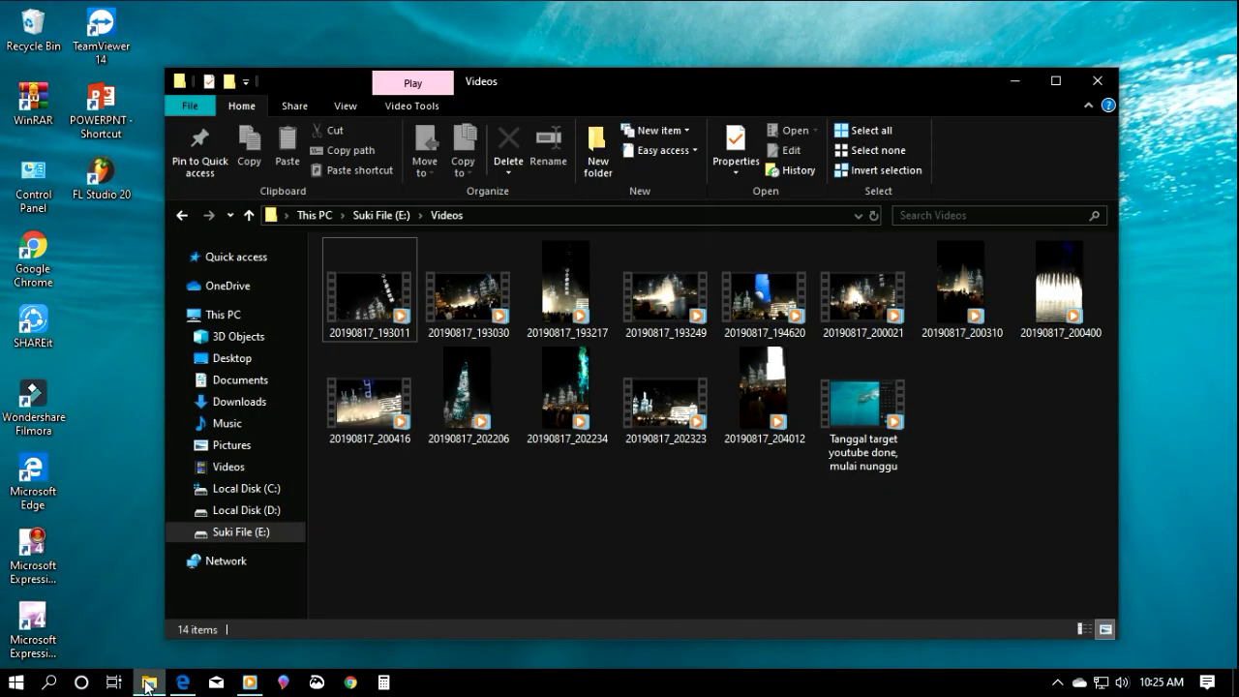
click(148, 684)
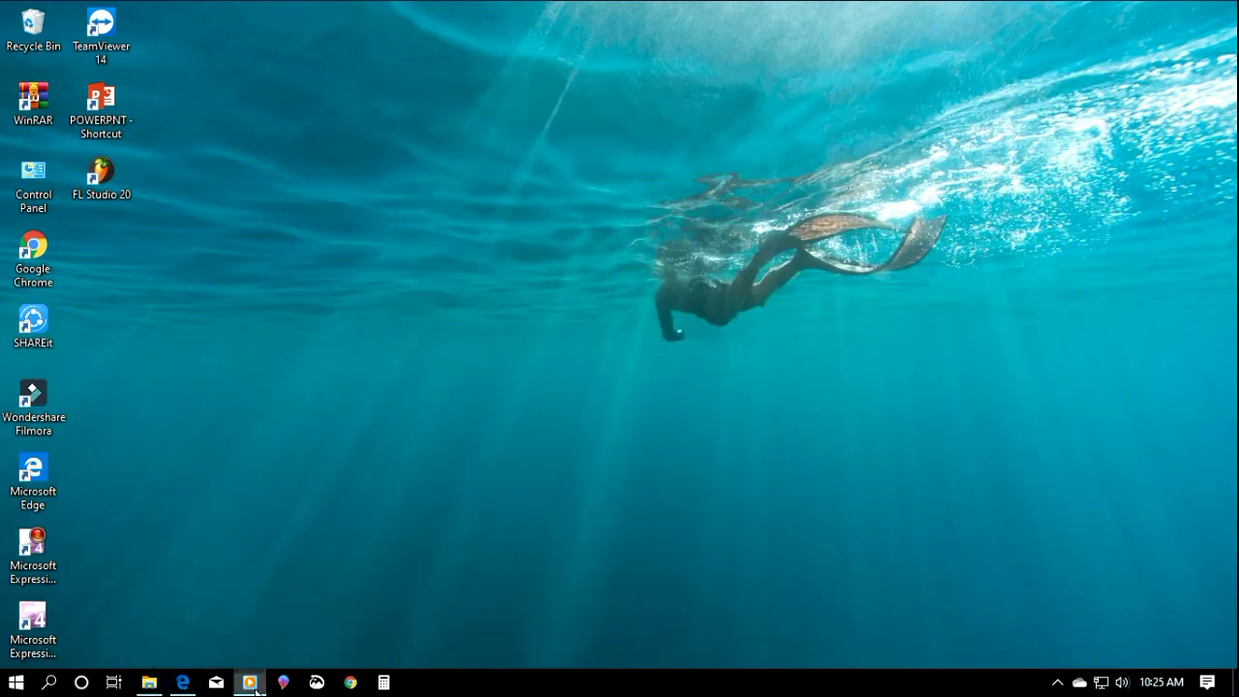
click(254, 688)
click(254, 687)
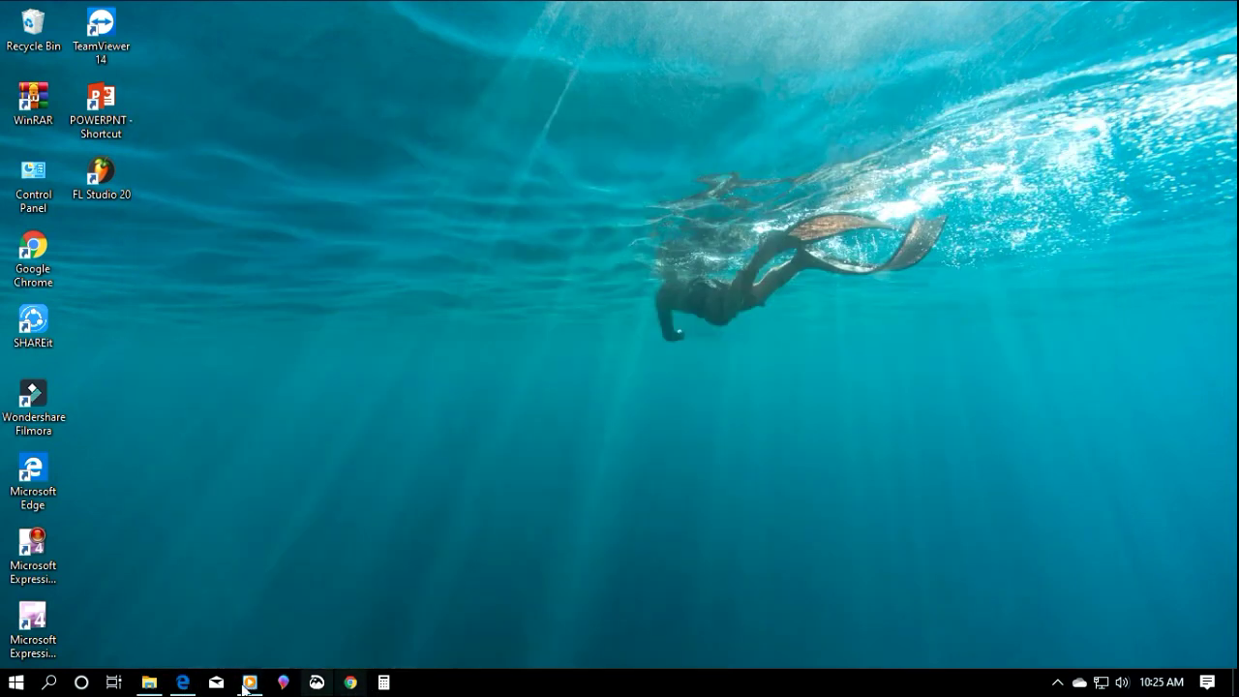
click(183, 685)
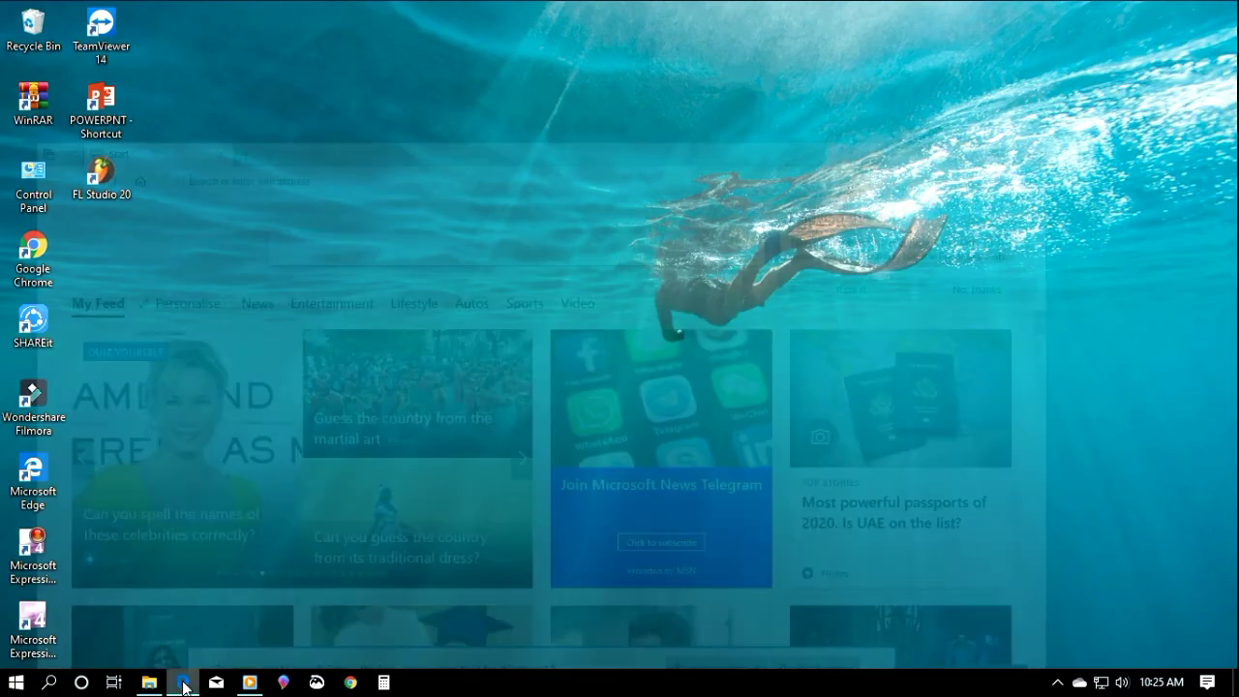
click(184, 684)
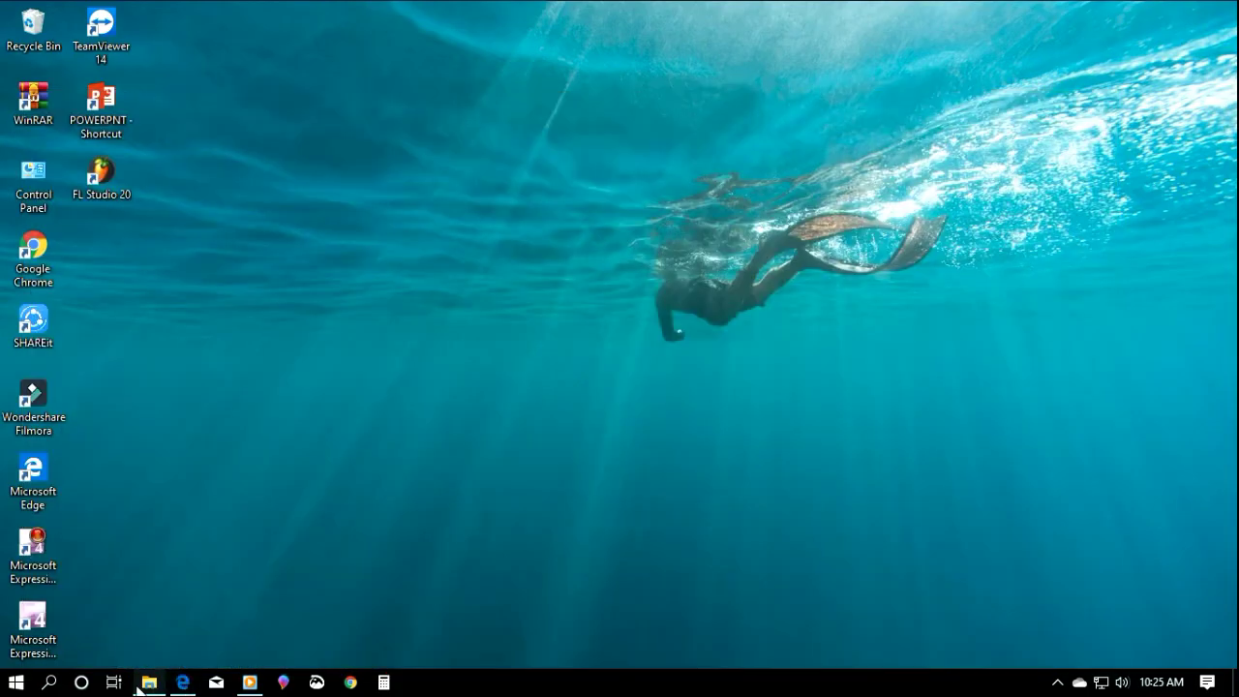
Use Task View to switch from Desktop 2 to Desktop 1.
click(112, 683)
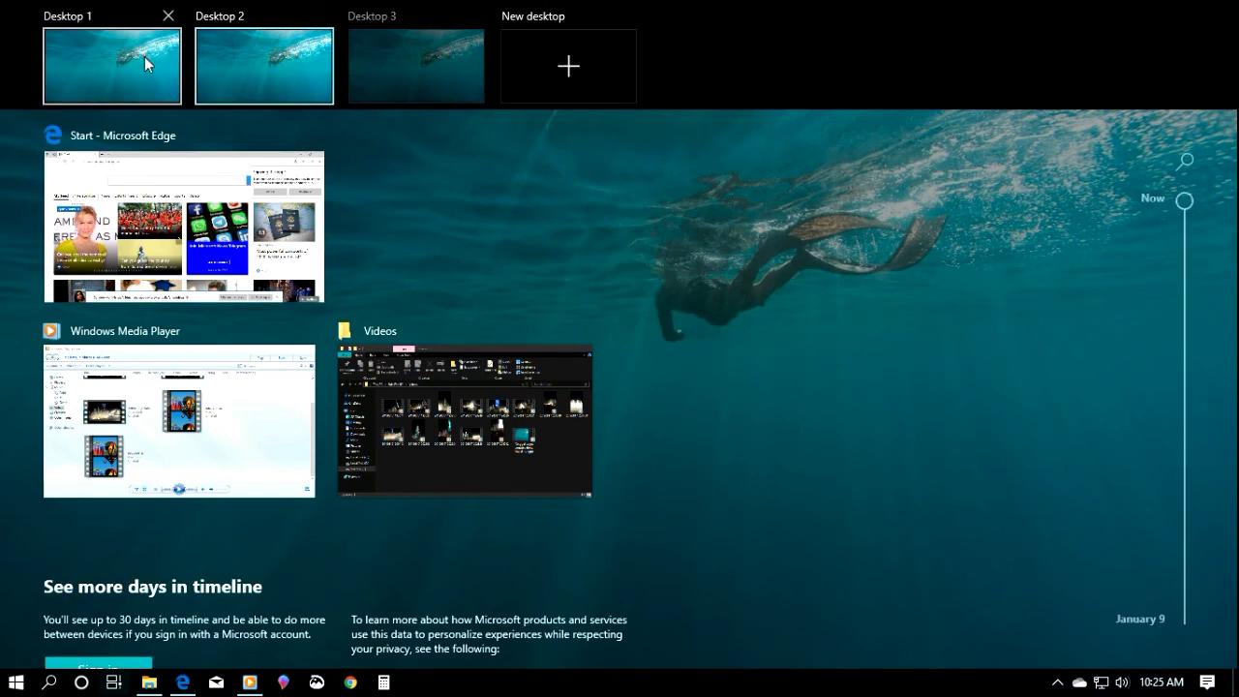
mouse_move(144, 56)
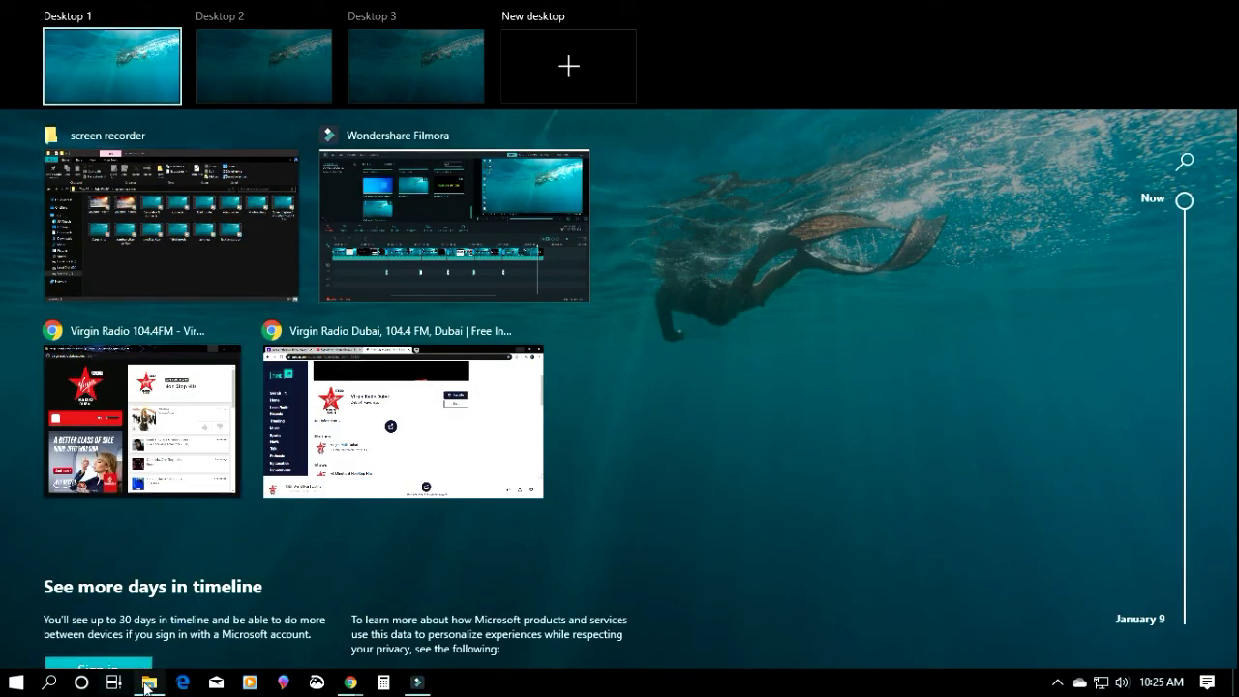
click(653, 469)
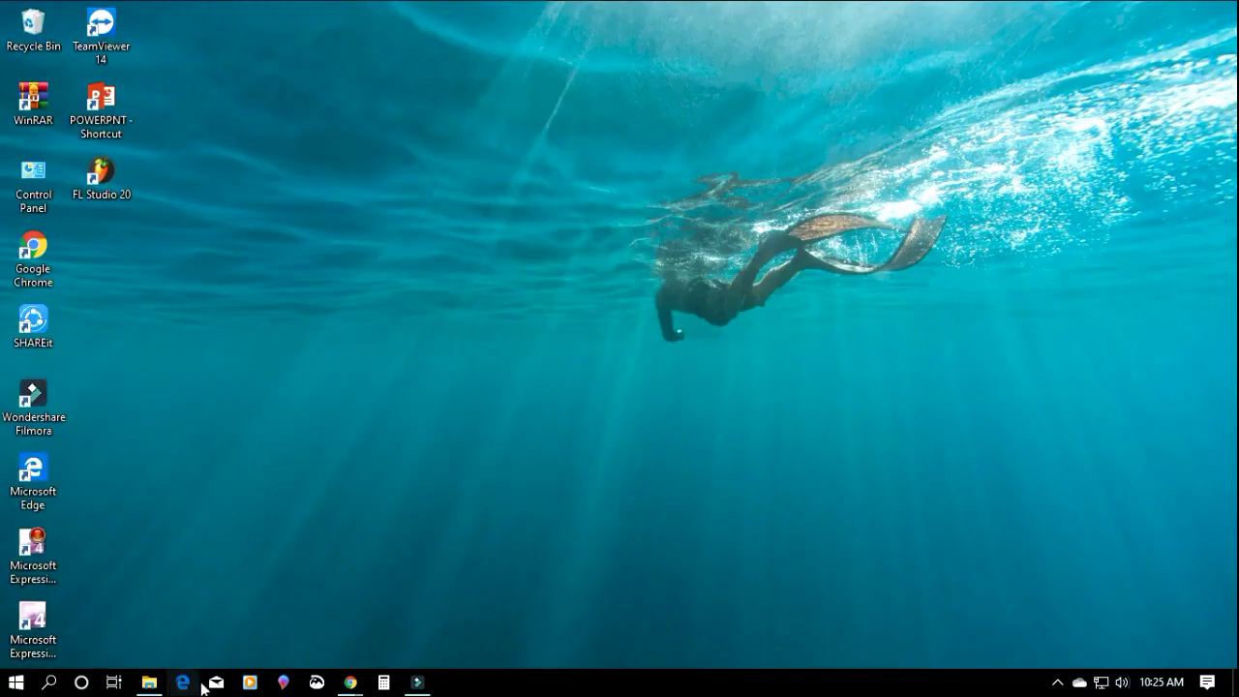
Show and minimize the screen recorder folder and the Chrome window with Virgin Radio Dubai, and preview the Wondershare Filmora window on Desktop 1.
click(151, 686)
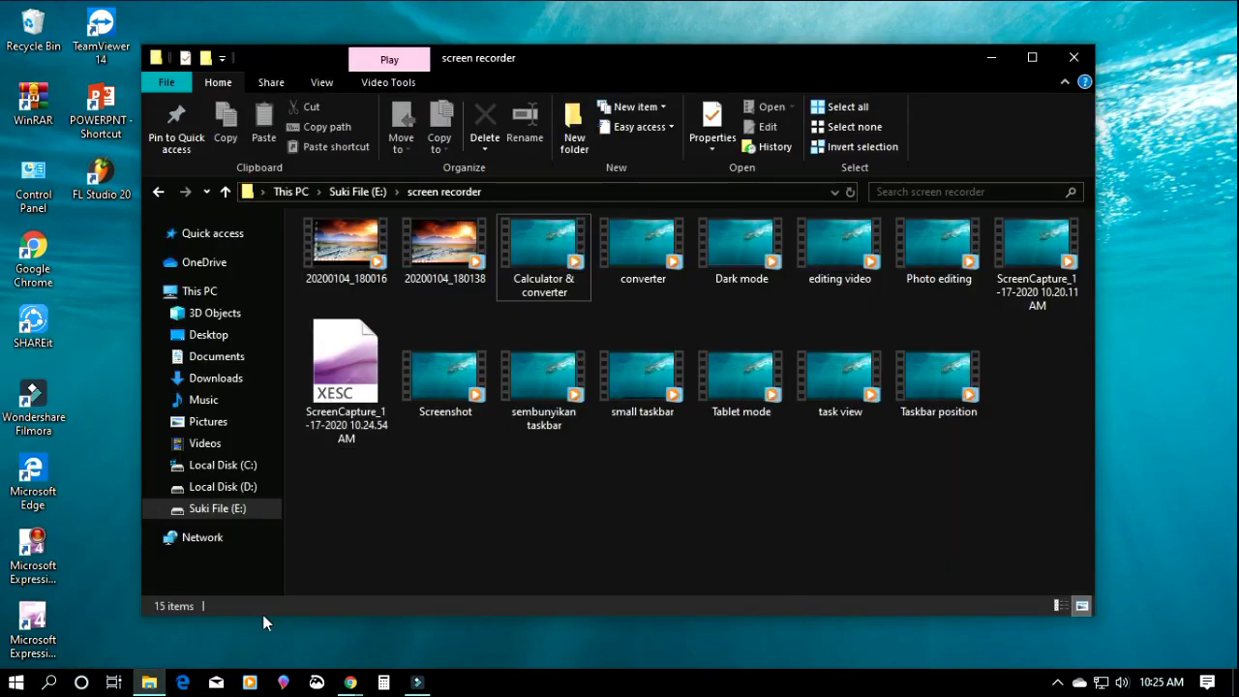
click(149, 681)
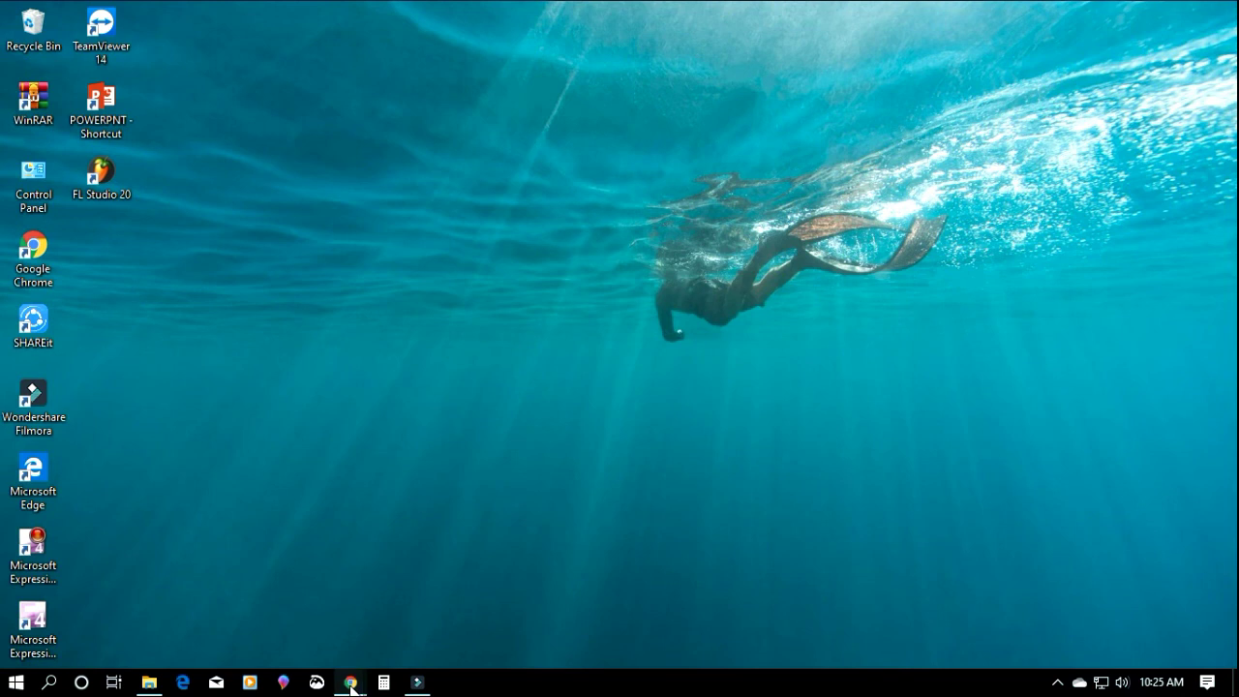
mouse_move(351, 685)
click(340, 629)
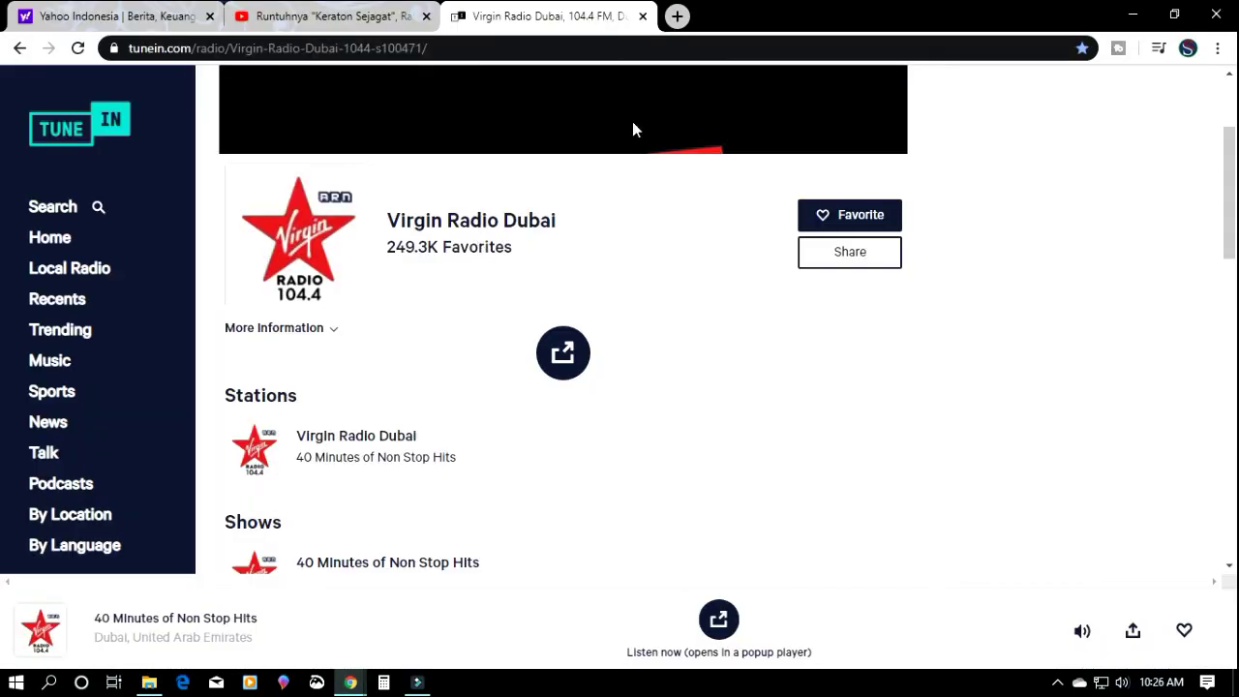
click(350, 685)
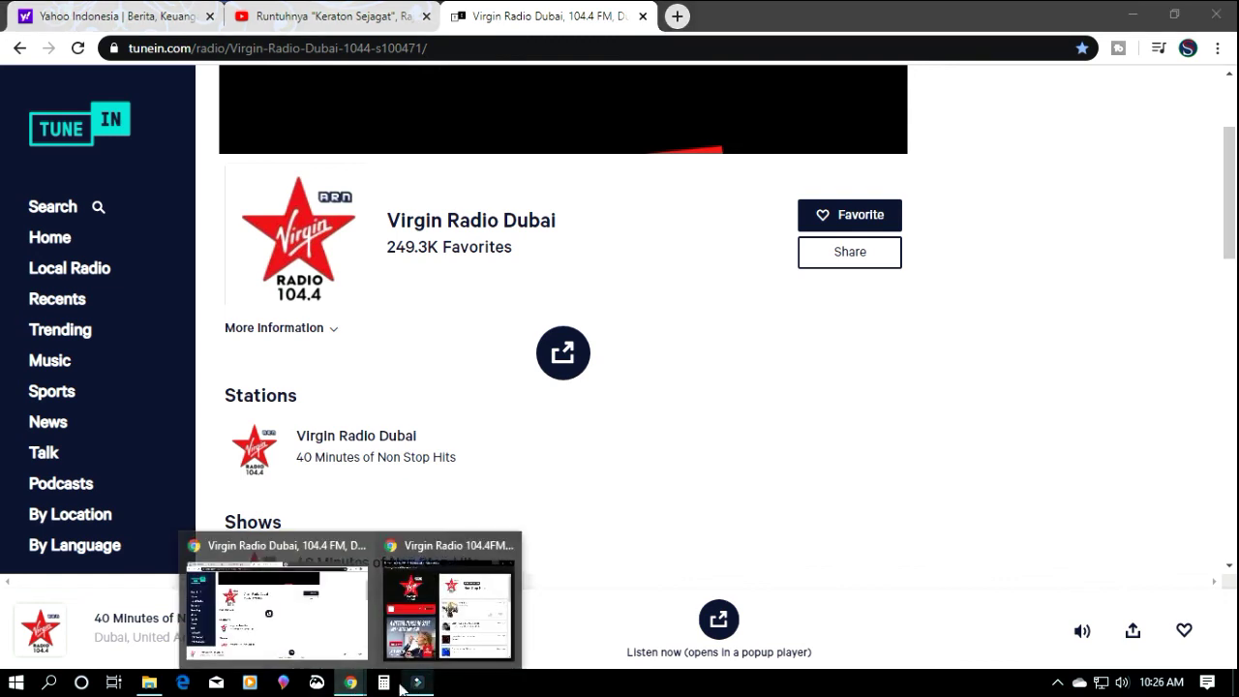
click(1131, 11)
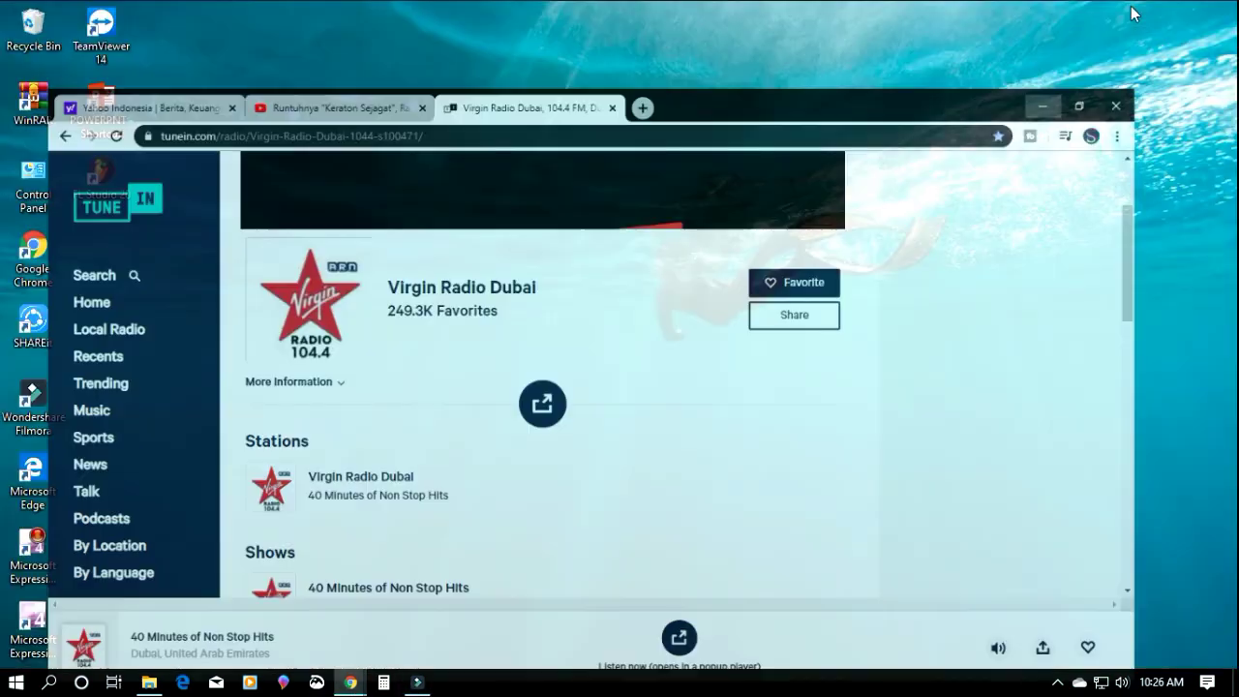
mouse_move(416, 680)
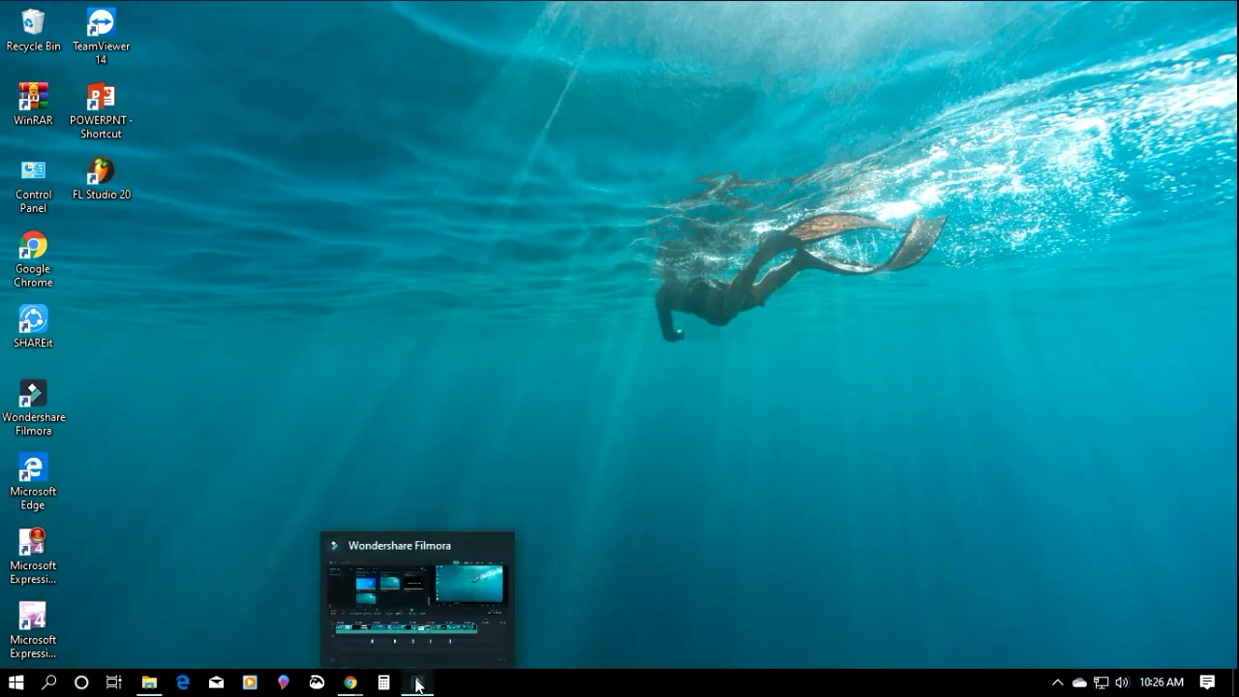
mouse_move(426, 594)
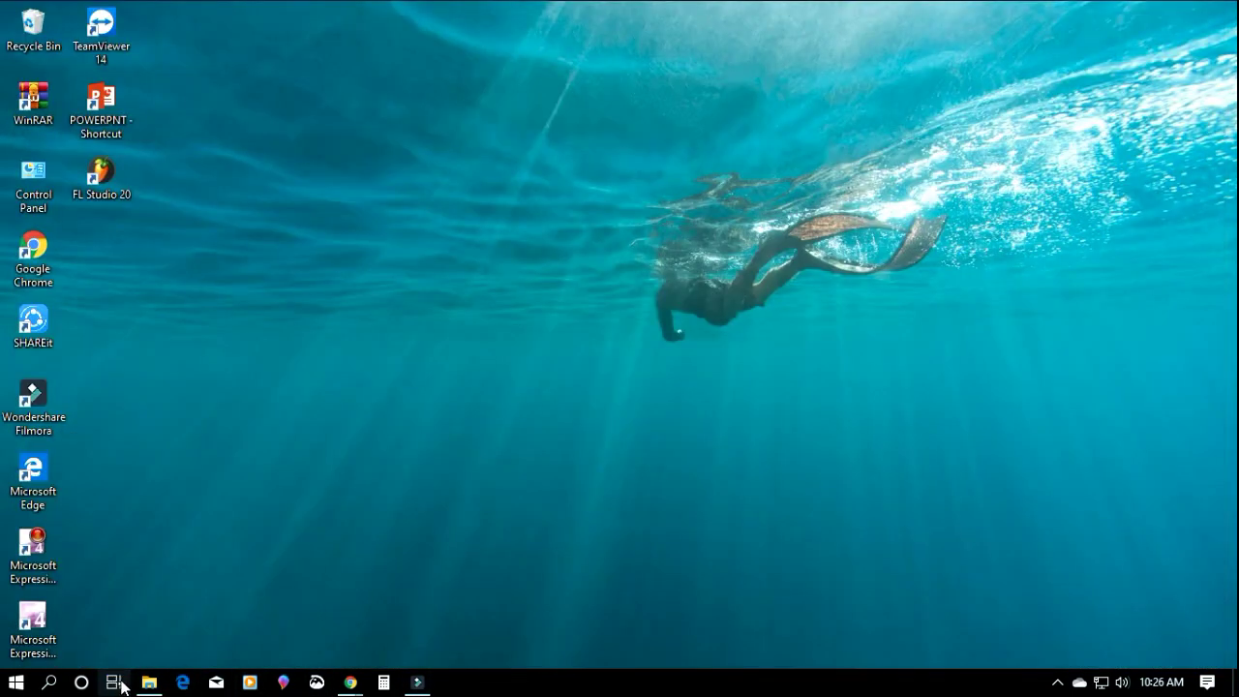
Close Desktop 3 and Desktop 2 in Task View, return to the remaining desktop and preview its open windows.
click(114, 682)
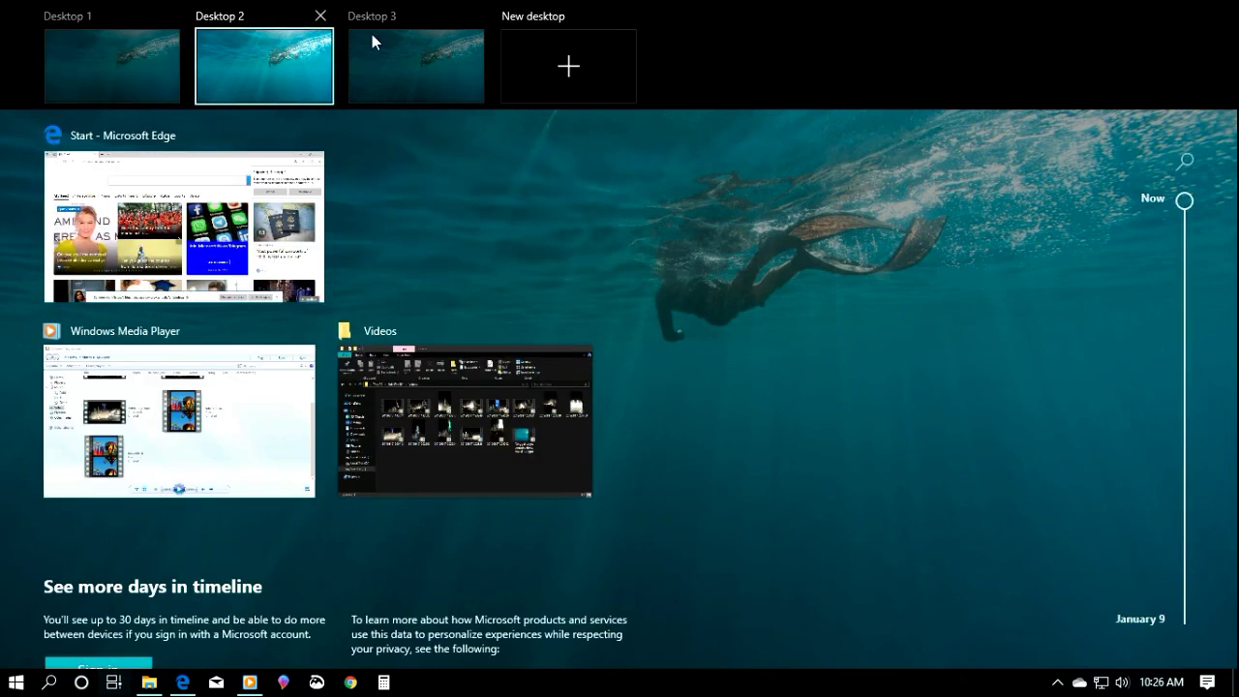
mouse_move(392, 37)
click(473, 16)
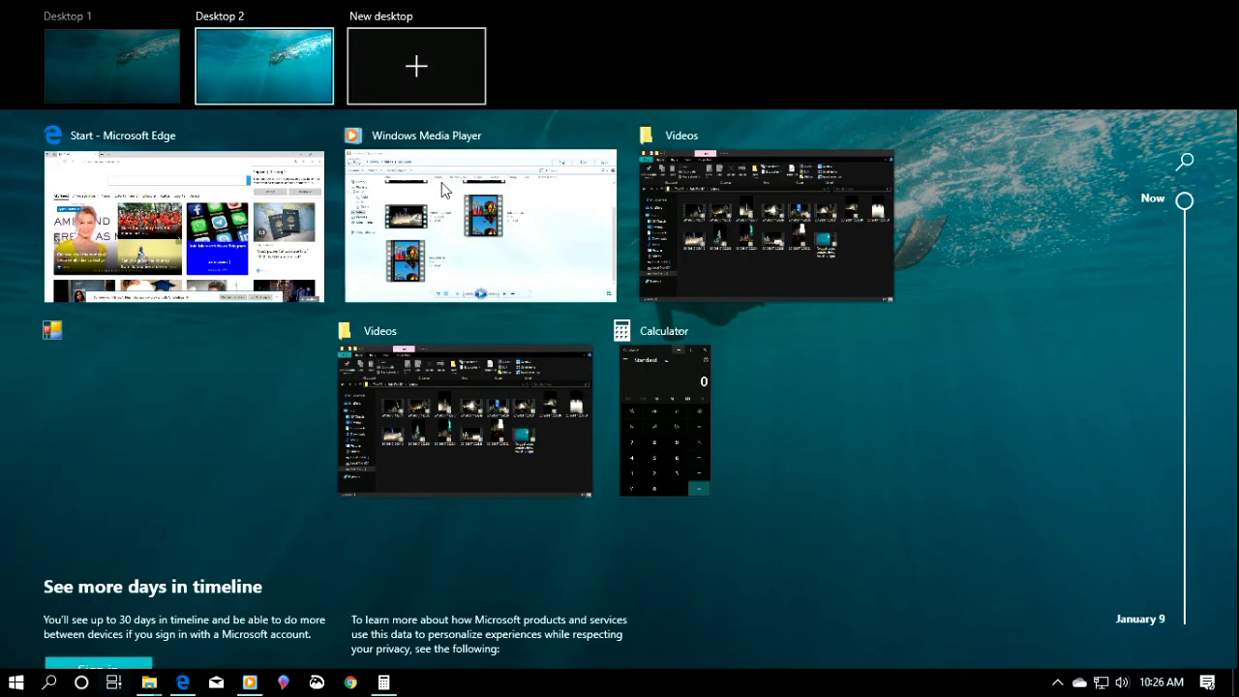
click(320, 15)
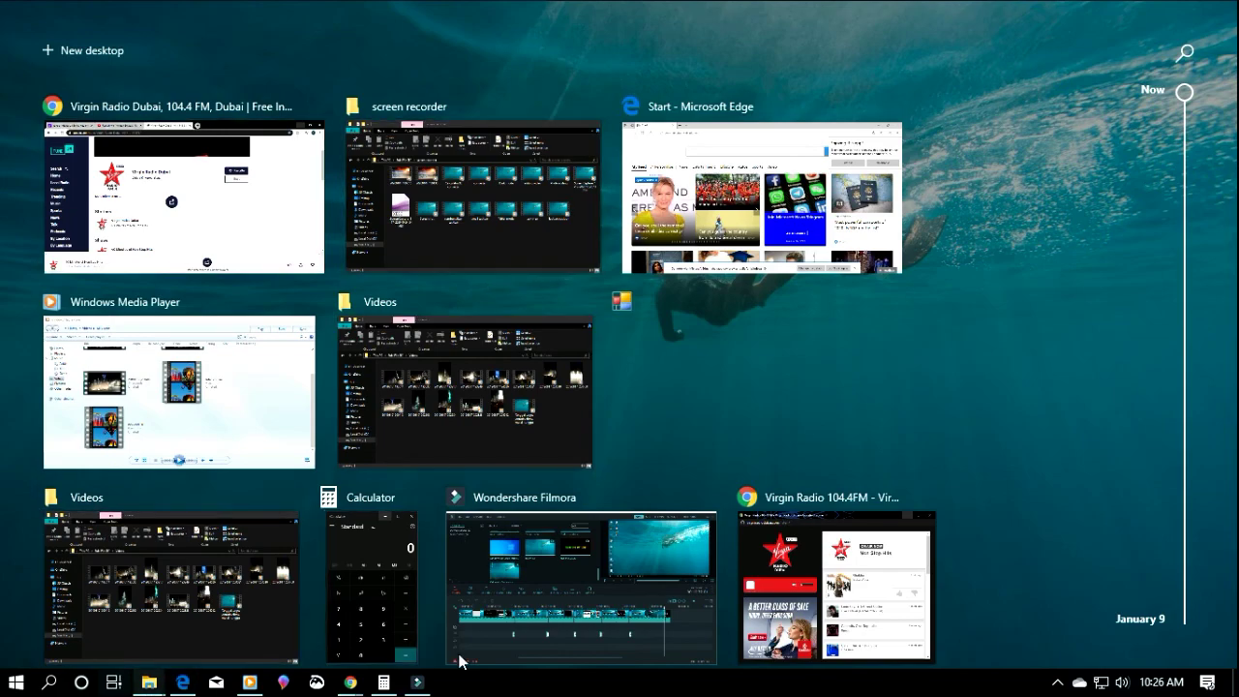
click(1056, 287)
mouse_move(148, 686)
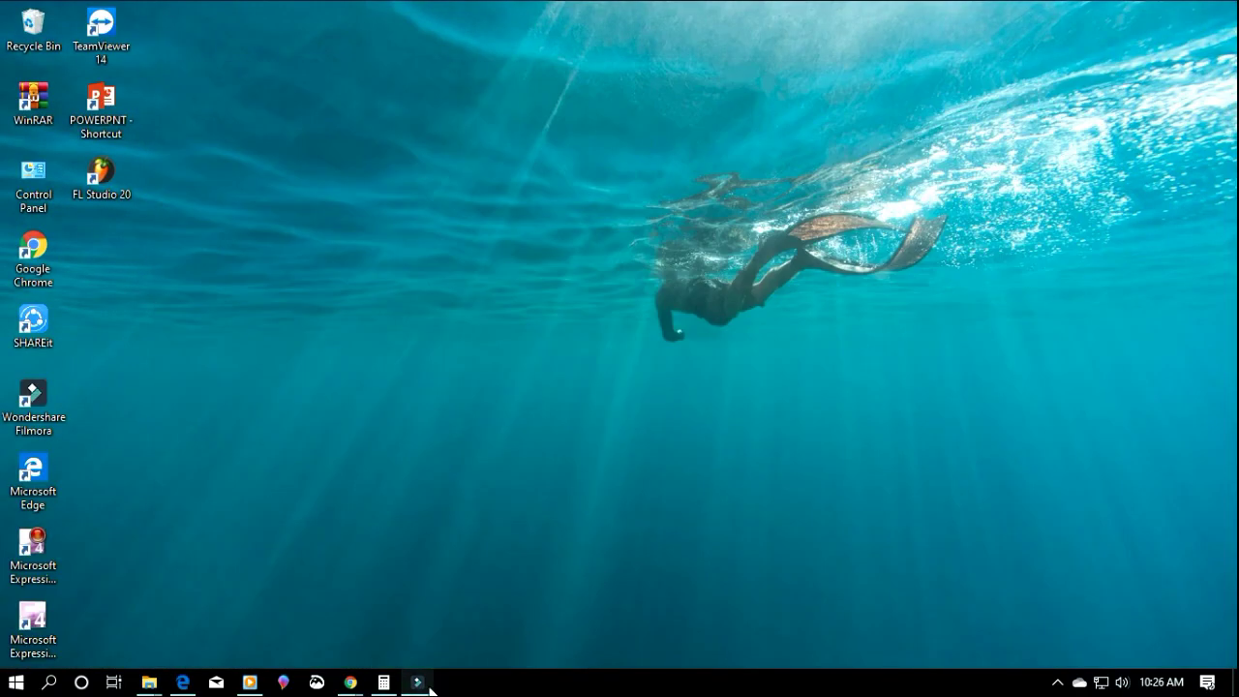
mouse_move(357, 685)
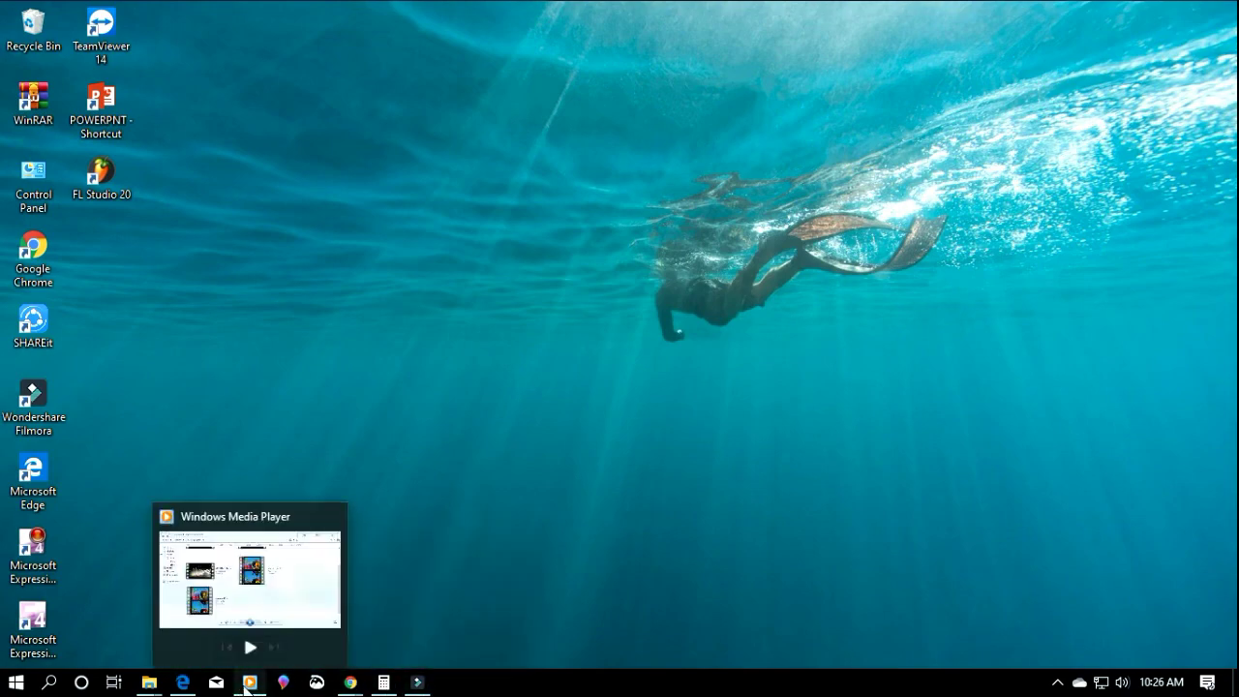